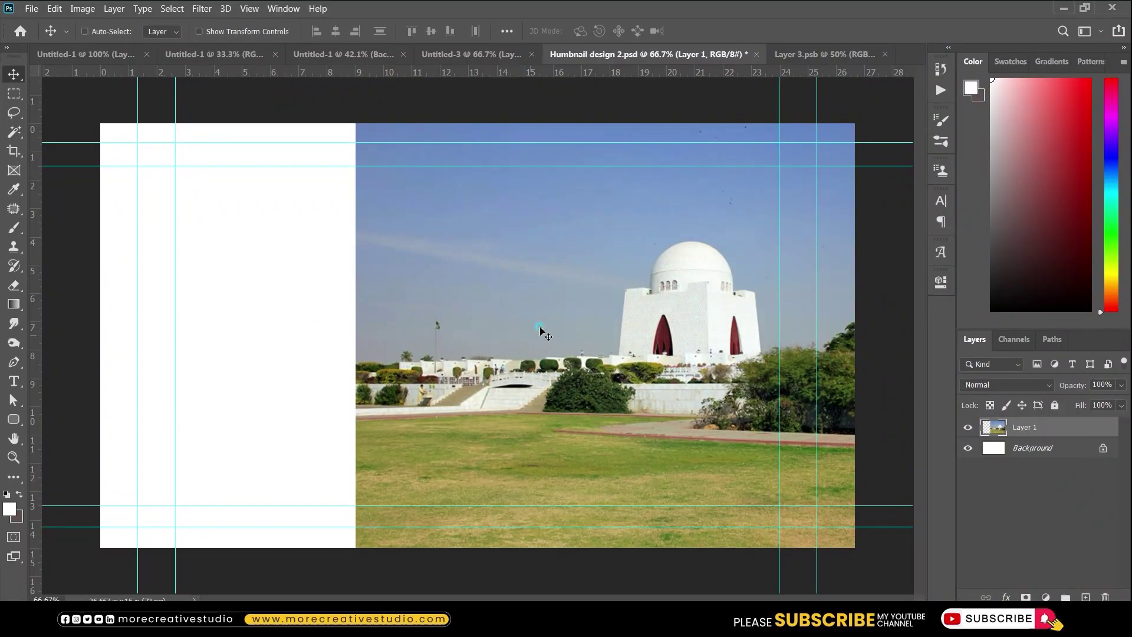
# Step: Slide the mausoleum photo layer right so it covers the canvas's right half
pyautogui.moveTo(650, 335); pyautogui.dragTo(707, 335)
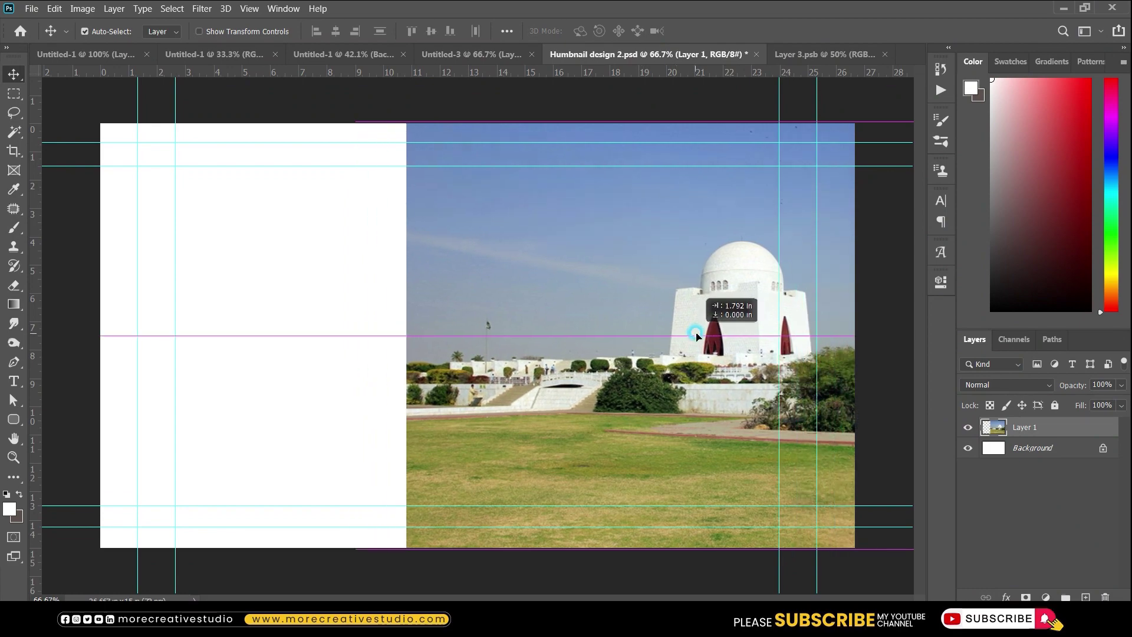
# Step: Save the Layer 3 mountain-and-plane scene, stack the mausoleum layer above it, and open the boy cut-out
pyautogui.click(801, 55)
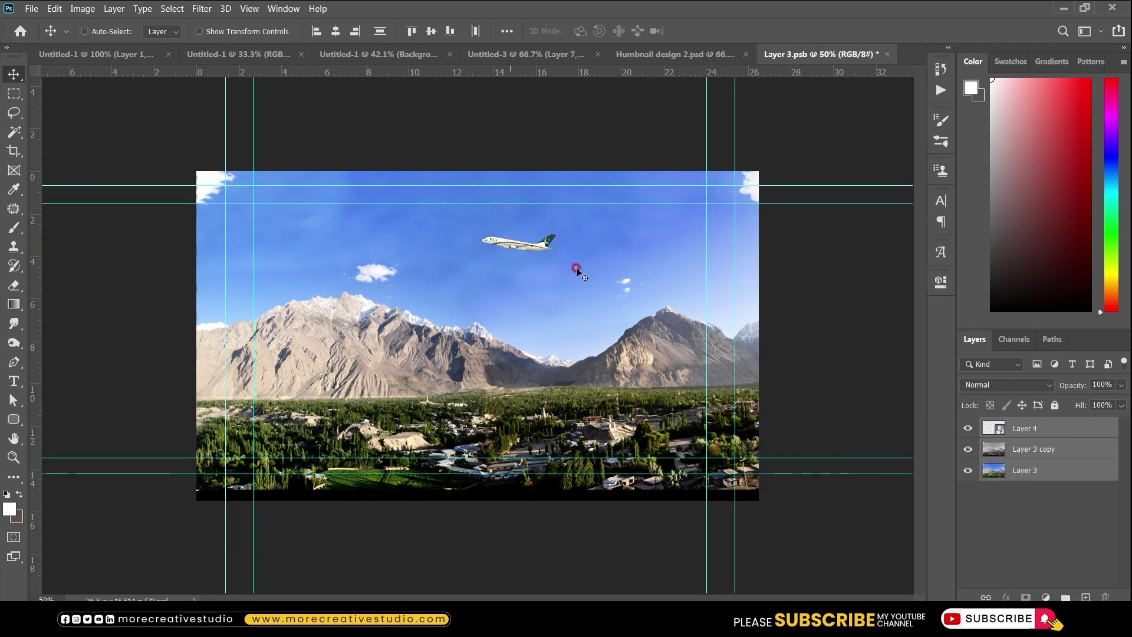
pyautogui.hotkey('ctrl', 's')
pyautogui.click(652, 53)
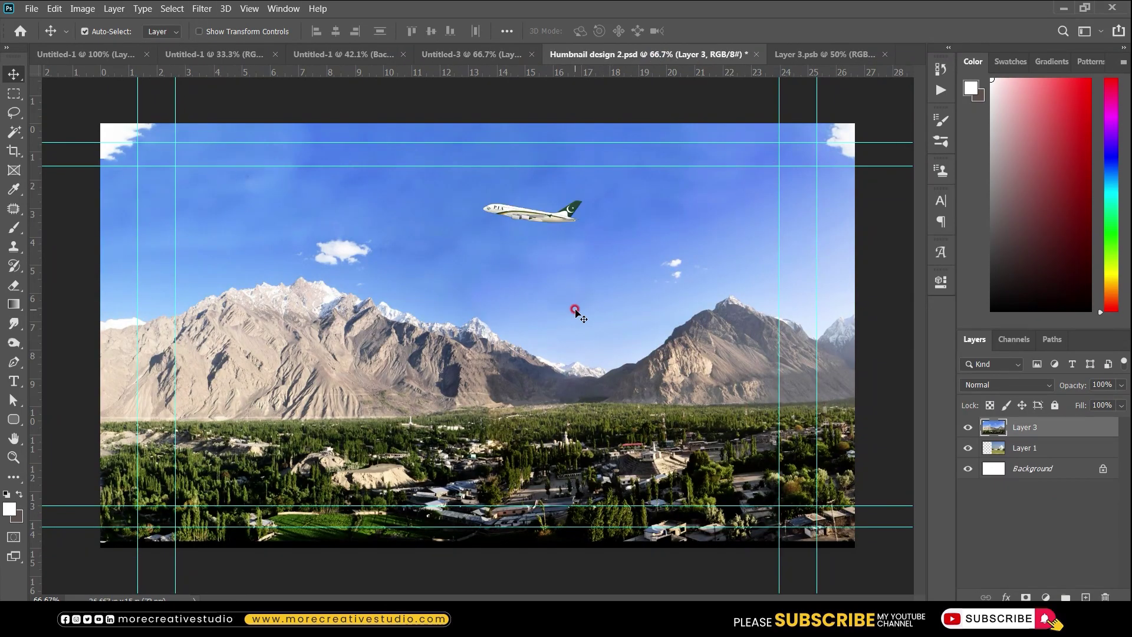
pyautogui.moveTo(575, 311); pyautogui.dragTo(169, 298)
pyautogui.click(528, 342)
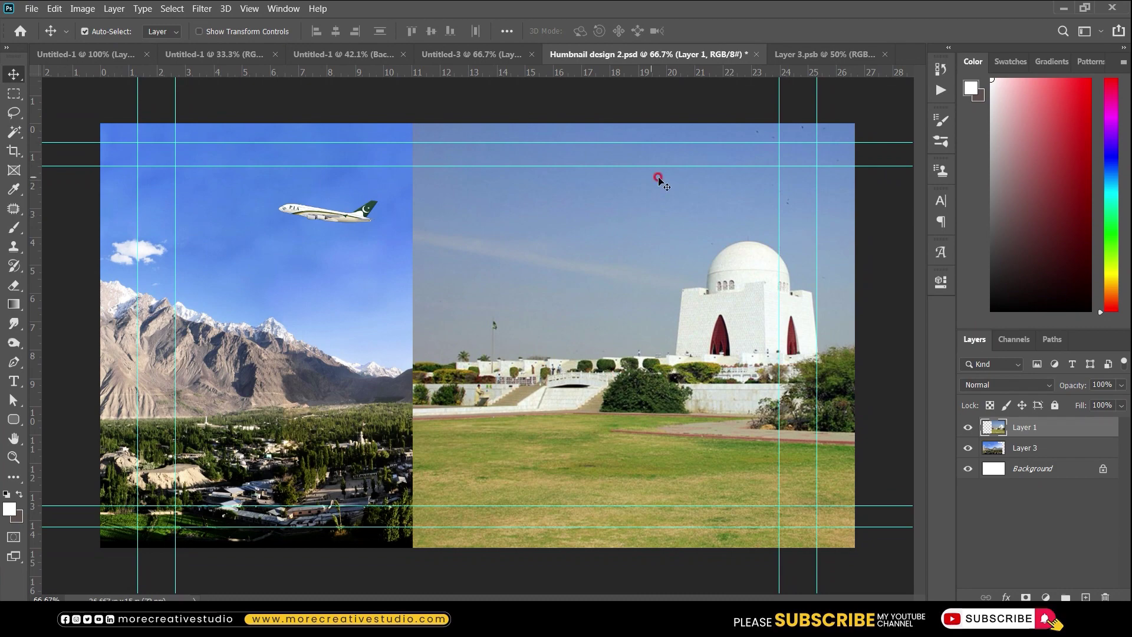
pyautogui.click(479, 56)
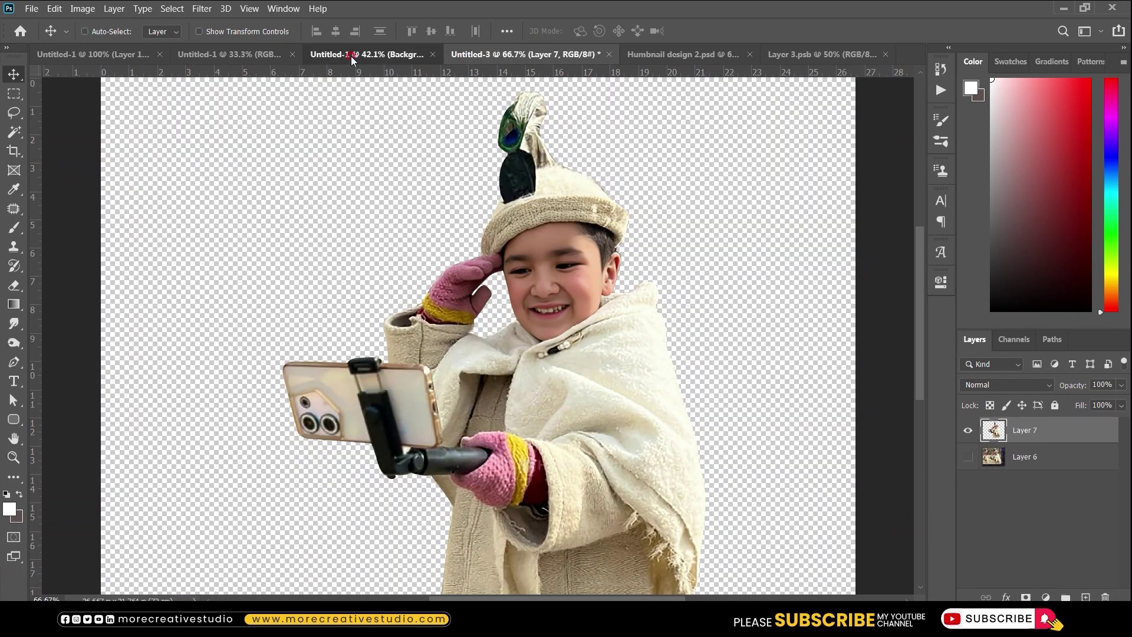
# Step: Bring the hoodie boy cut-out into the thumbnail and convert it to a smart object
pyautogui.click(351, 55)
pyautogui.moveTo(496, 231); pyautogui.dragTo(786, 57)
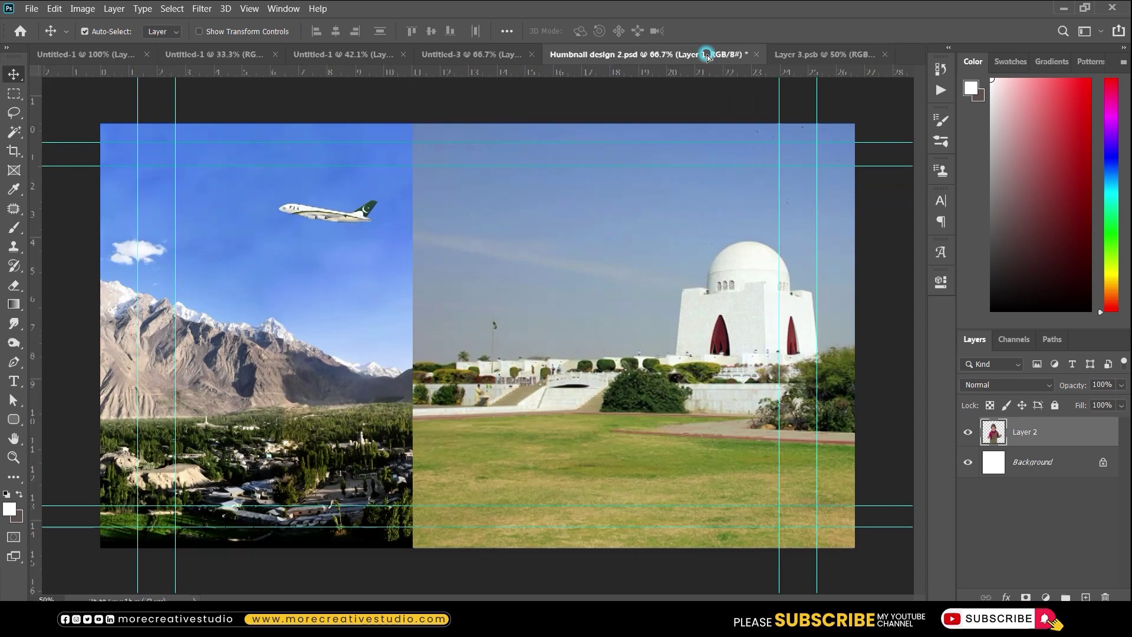
pyautogui.moveTo(786, 57)
pyautogui.mouseDown()
pyautogui.moveTo(512, 300)
pyautogui.moveTo(495, 361)
pyautogui.mouseUp()
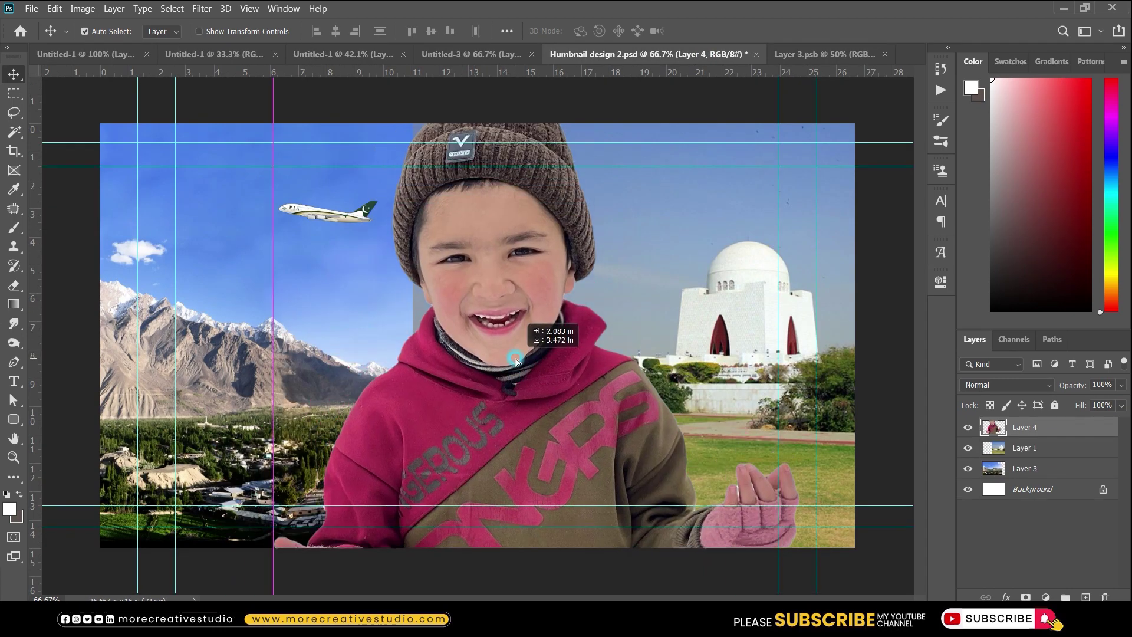
pyautogui.rightClick(1047, 426)
pyautogui.click(917, 198)
# Step: Scale the boy to about 81% at the centre and add a mask to the mausoleum photo
pyautogui.hotkey('ctrl', 't')
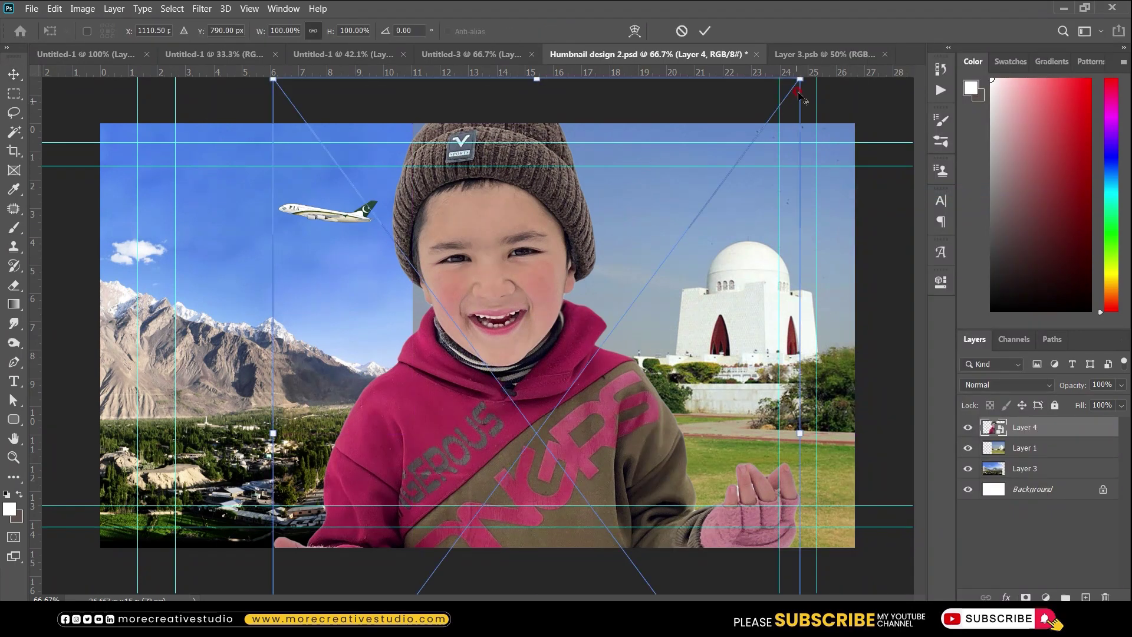
pyautogui.moveTo(797, 80); pyautogui.dragTo(763, 159)
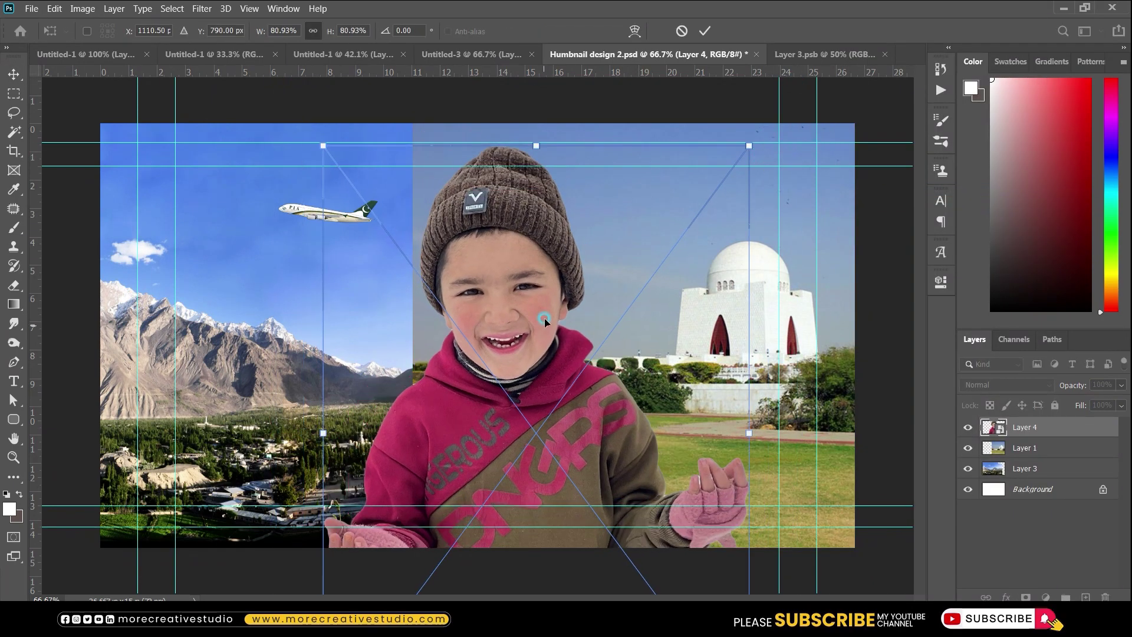
pyautogui.moveTo(544, 318); pyautogui.dragTo(550, 295)
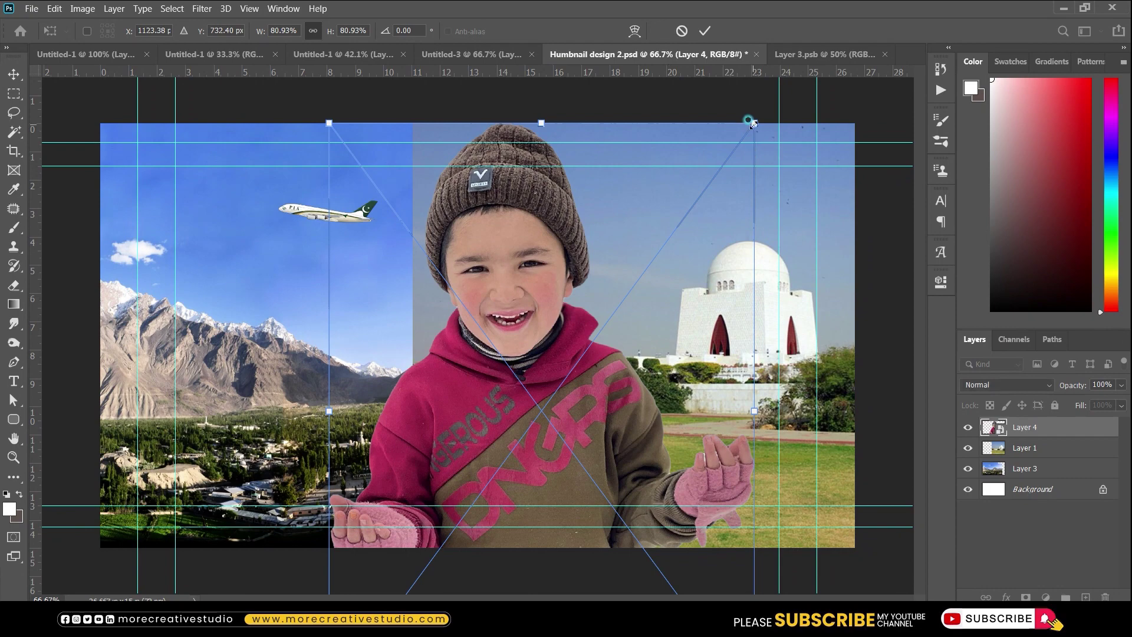
pyautogui.moveTo(753, 122); pyautogui.dragTo(741, 130)
pyautogui.doubleClick(516, 287)
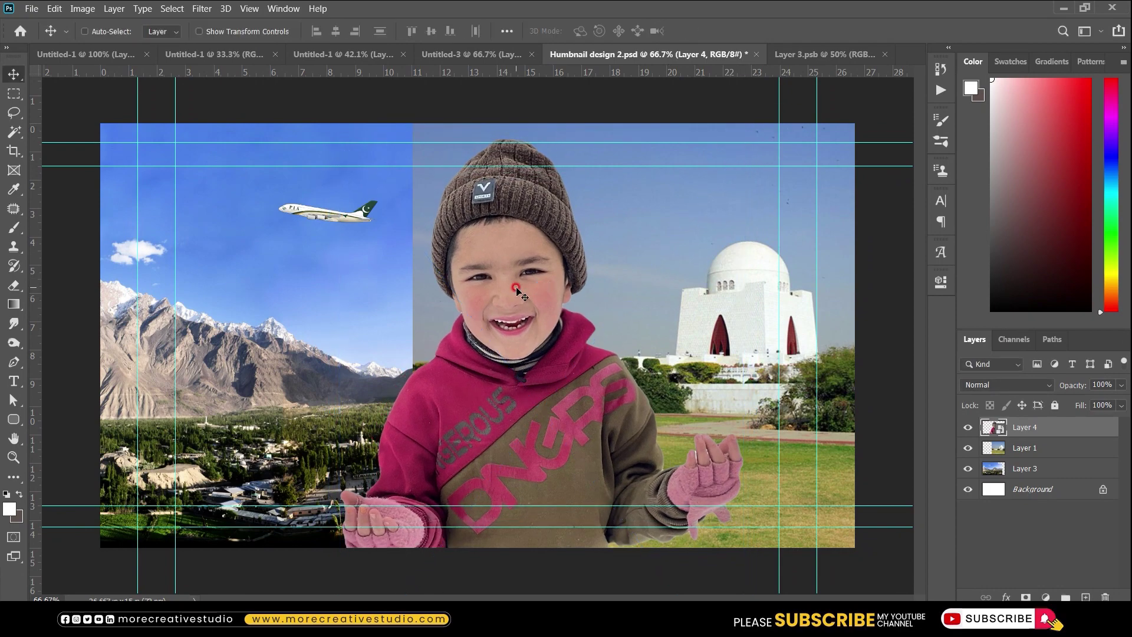
pyautogui.moveTo(515, 287); pyautogui.dragTo(530, 287)
pyautogui.keyDown('ctrl'); pyautogui.click(436, 298); pyautogui.keyUp('ctrl')
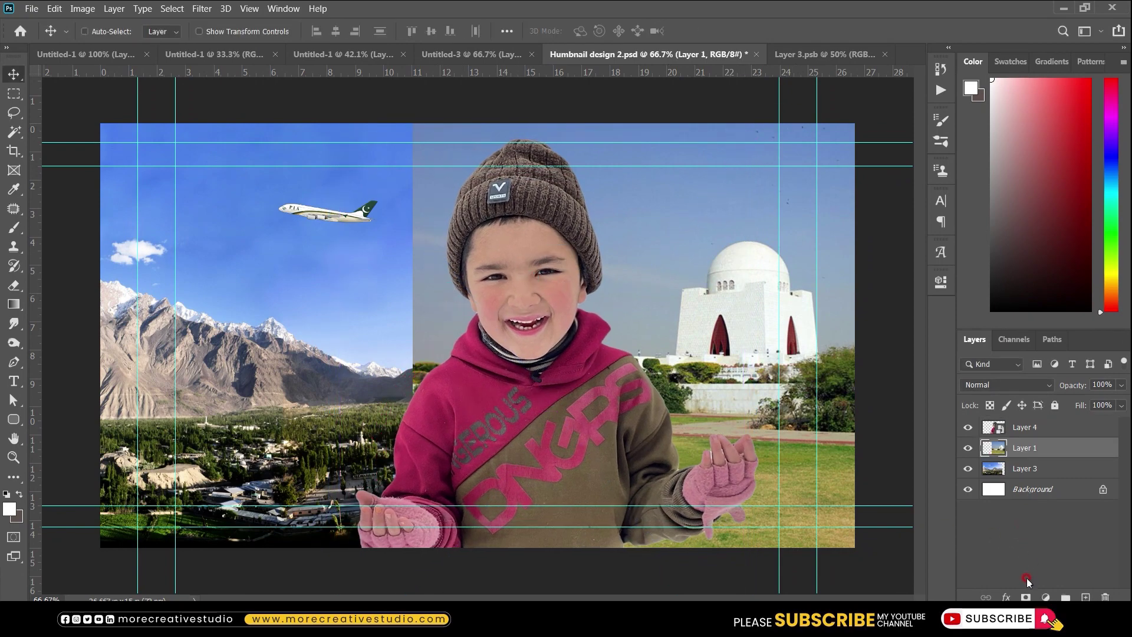
pyautogui.click(1026, 597)
# Step: Hide the mausoleum photo's left overlap strip by filling that mask area black
pyautogui.press('m')
pyautogui.moveTo(381, 100); pyautogui.dragTo(528, 572)
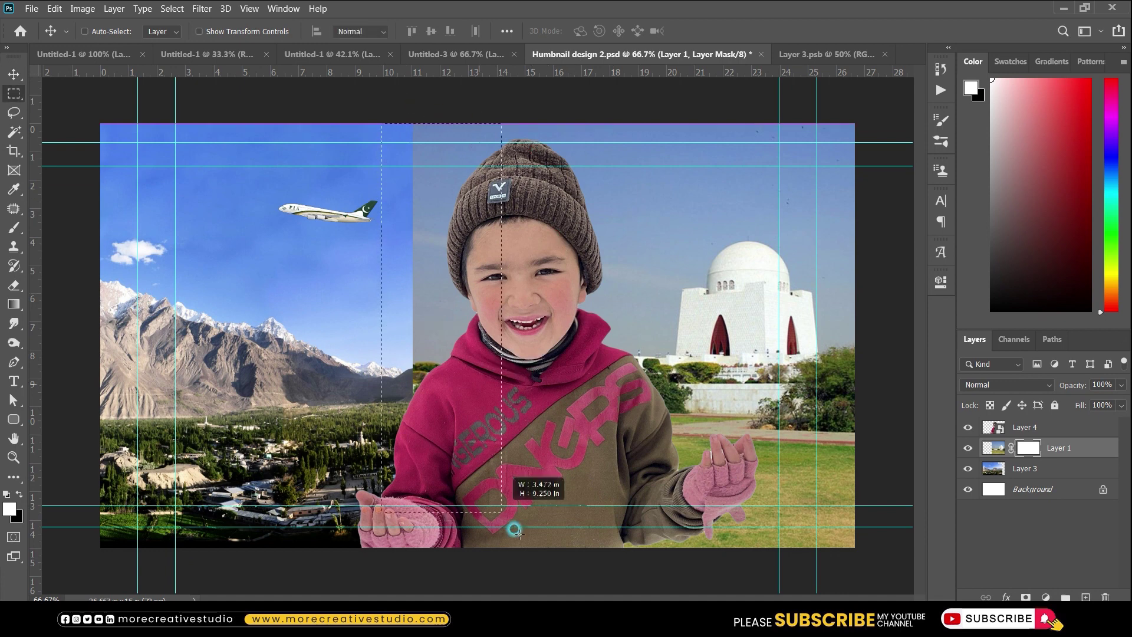
pyautogui.hotkey('ctrl', 'BackSpace')
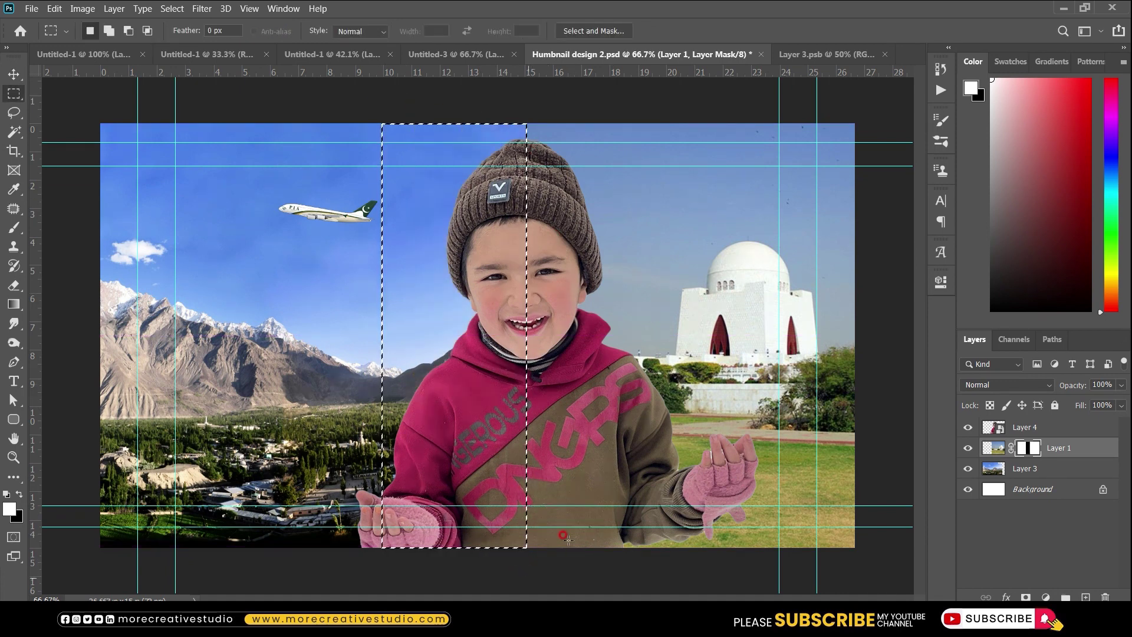
pyautogui.hotkey('ctrl', 'd')
# Step: Shift the mountain scene about 2.3 in right and move the boy slightly right
pyautogui.press('v')
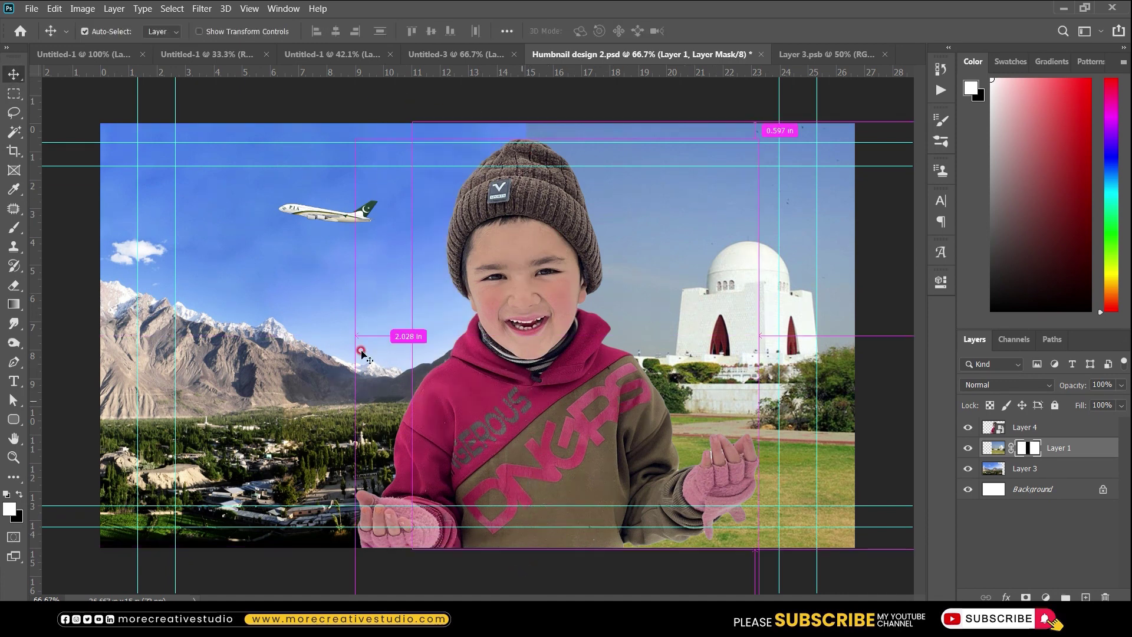
pyautogui.keyDown('ctrl'); pyautogui.click(308, 367); pyautogui.keyUp('ctrl')
pyautogui.moveTo(307, 366); pyautogui.dragTo(362, 369)
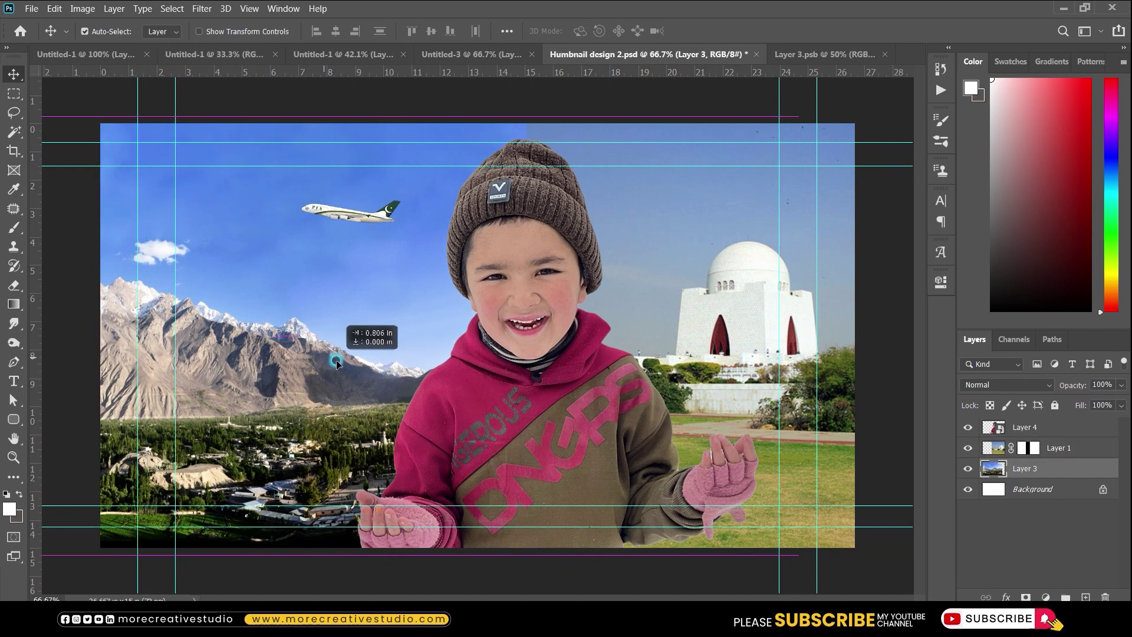
pyautogui.click(529, 399)
pyautogui.moveTo(529, 399); pyautogui.dragTo(572, 364)
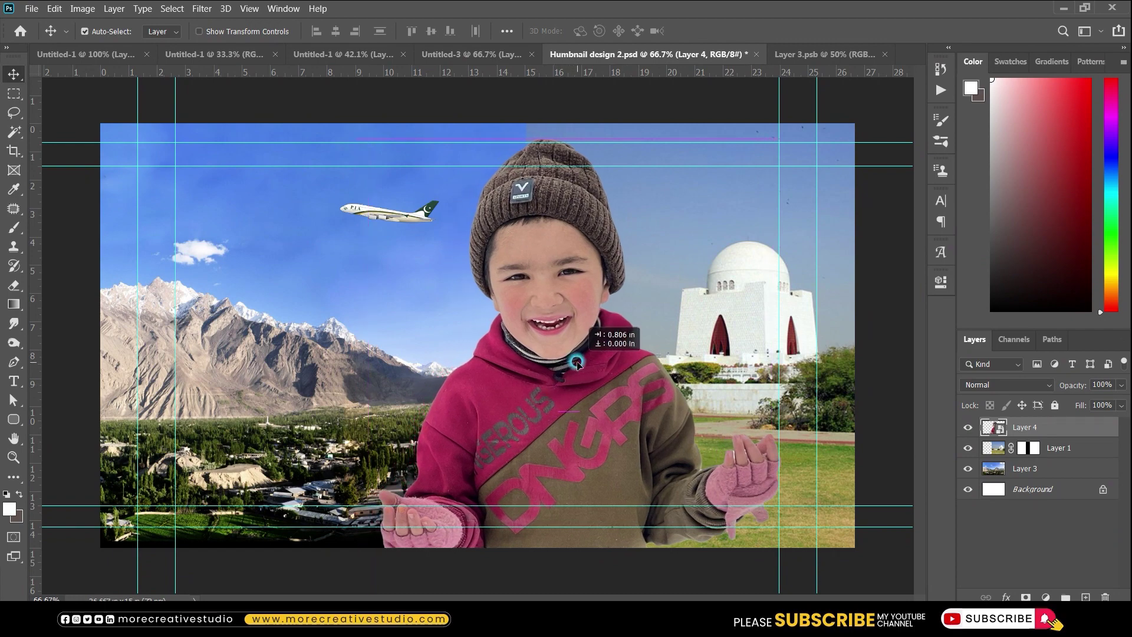
pyautogui.moveTo(572, 364); pyautogui.dragTo(578, 362)
pyautogui.click(449, 184)
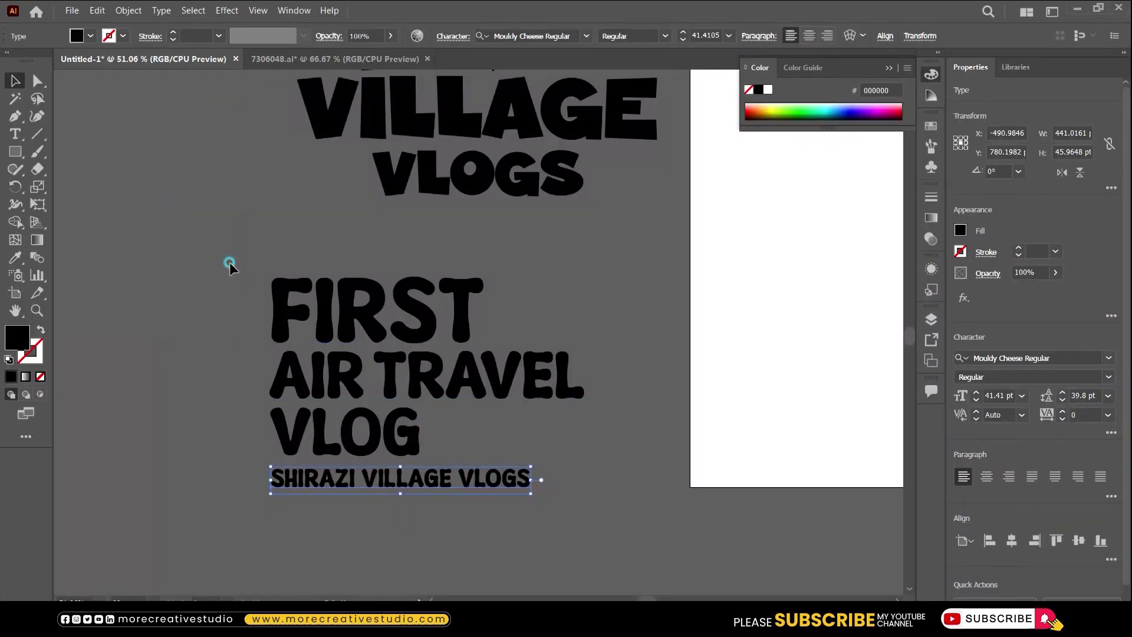
# Step: Place the enlarged FIRST lettering from Illustrator at upper left and paste the yellow outlined style
pyautogui.moveTo(299, 309); pyautogui.dragTo(579, 543)
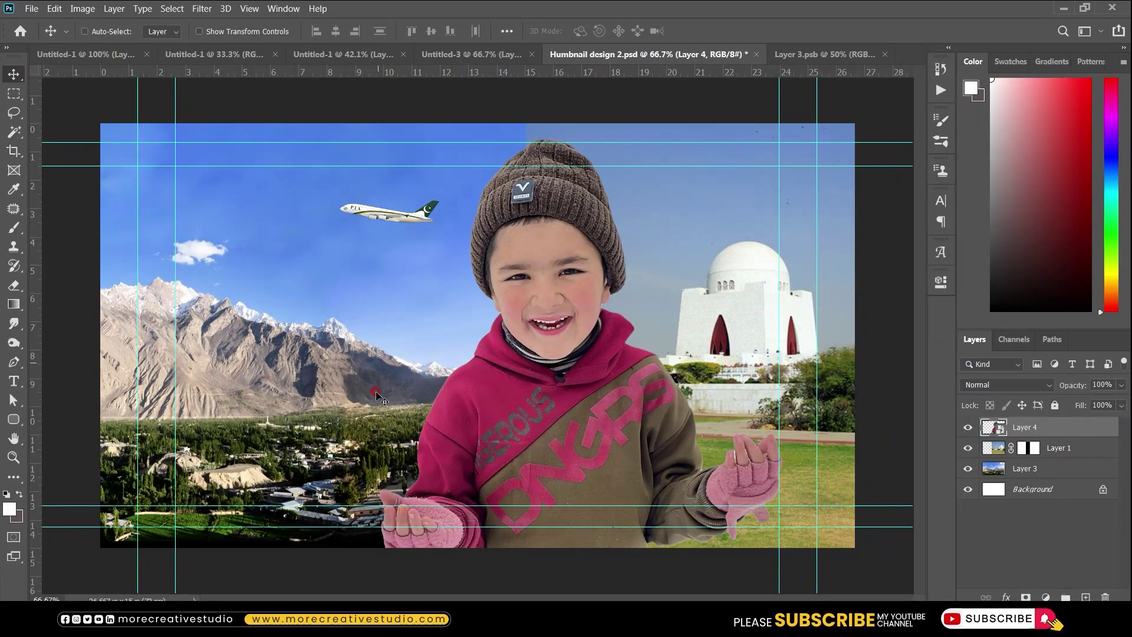
pyautogui.moveTo(457, 384); pyautogui.dragTo(518, 423)
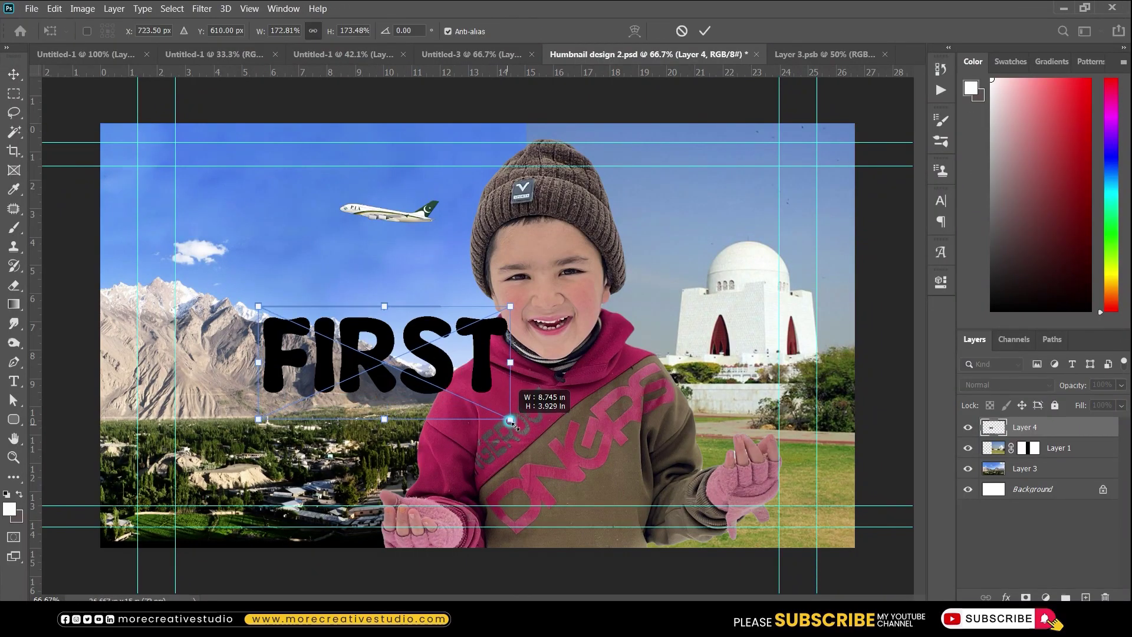
pyautogui.press('Return')
pyautogui.moveTo(417, 348); pyautogui.dragTo(357, 291)
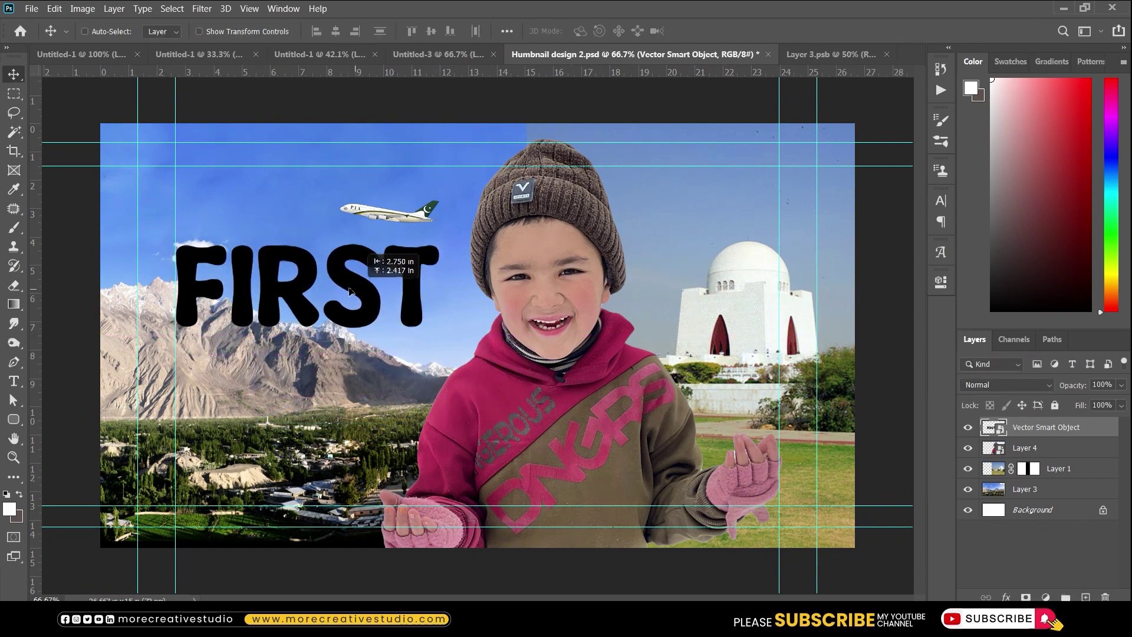
pyautogui.moveTo(349, 291); pyautogui.dragTo(312, 277)
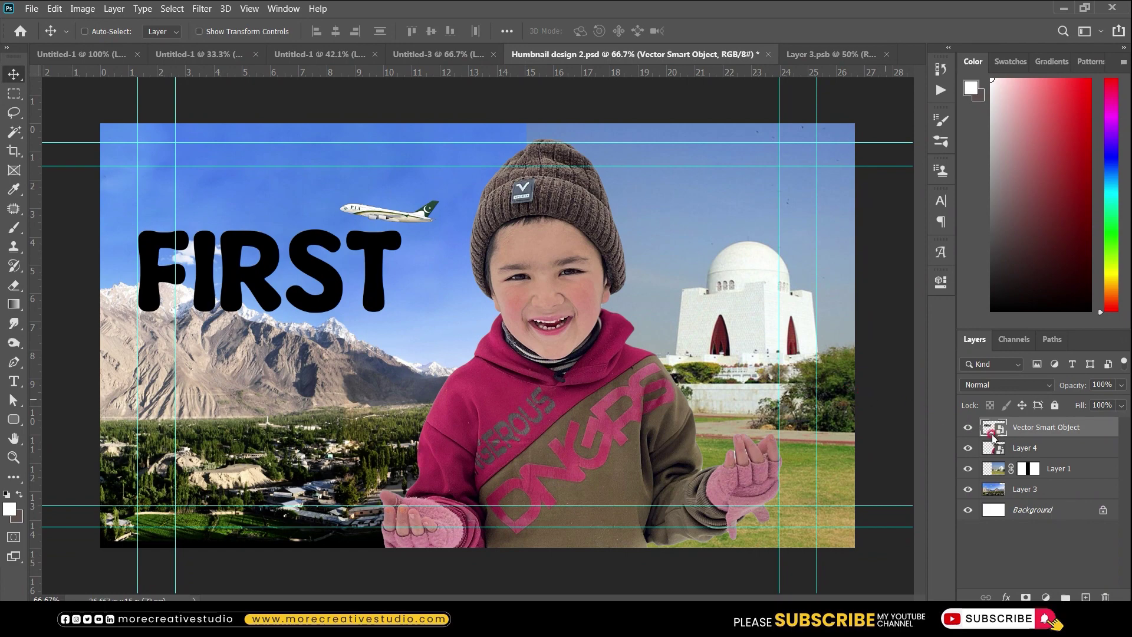
pyautogui.rightClick(1085, 432)
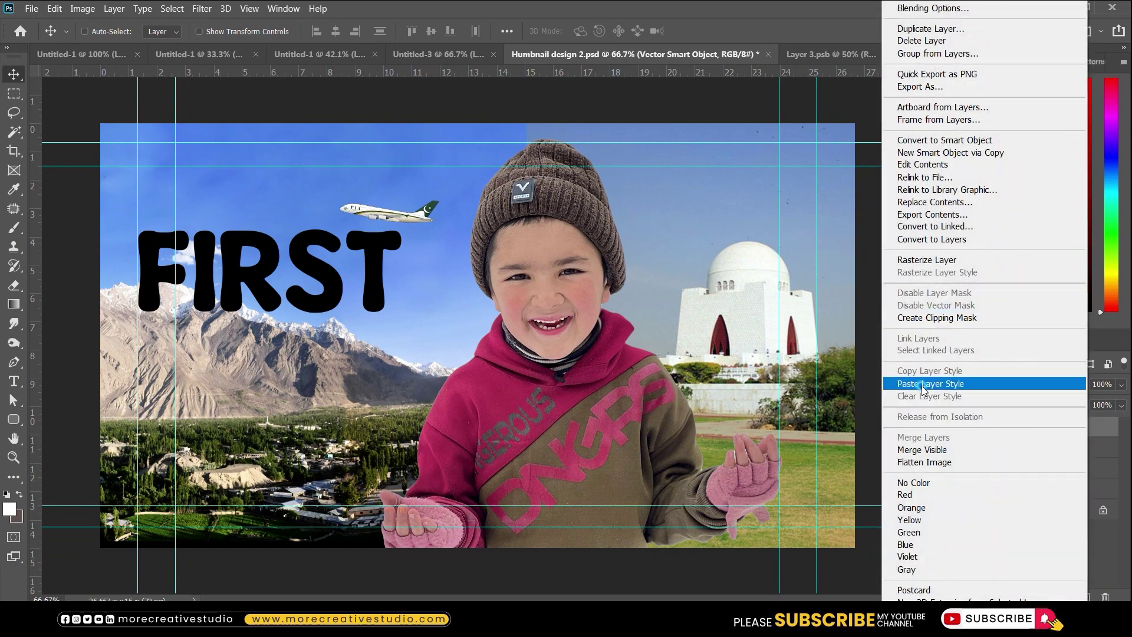
pyautogui.click(923, 384)
# Step: Place the AIR TRAVEL text from Illustrator, enlarged, just beneath FIRST
pyautogui.moveTo(264, 285); pyautogui.dragTo(264, 360)
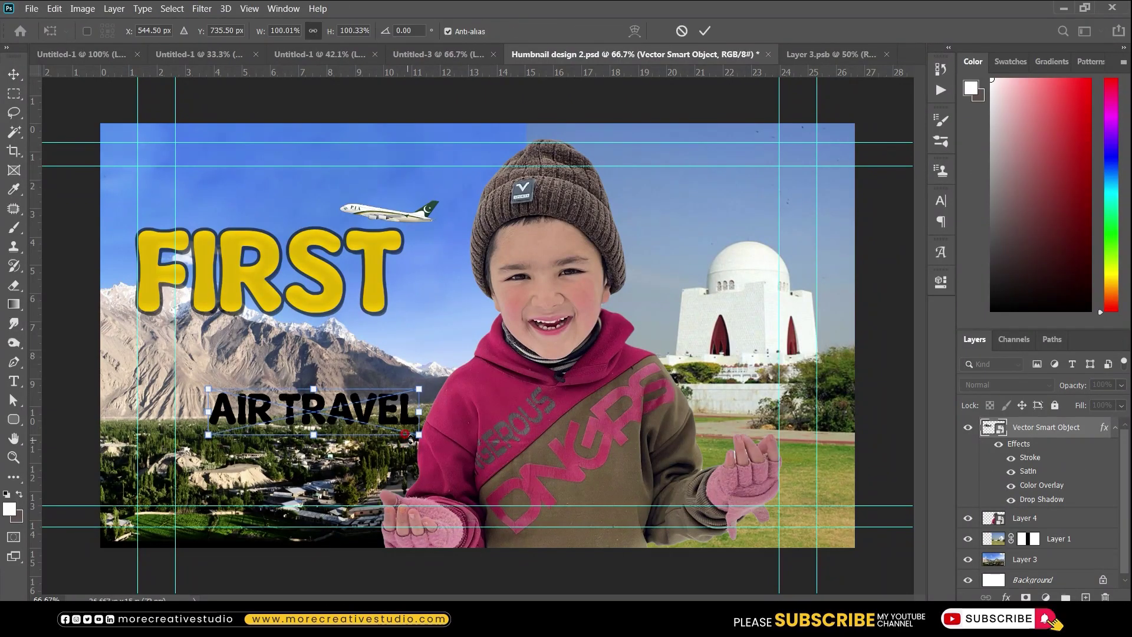
pyautogui.moveTo(420, 440); pyautogui.dragTo(501, 457)
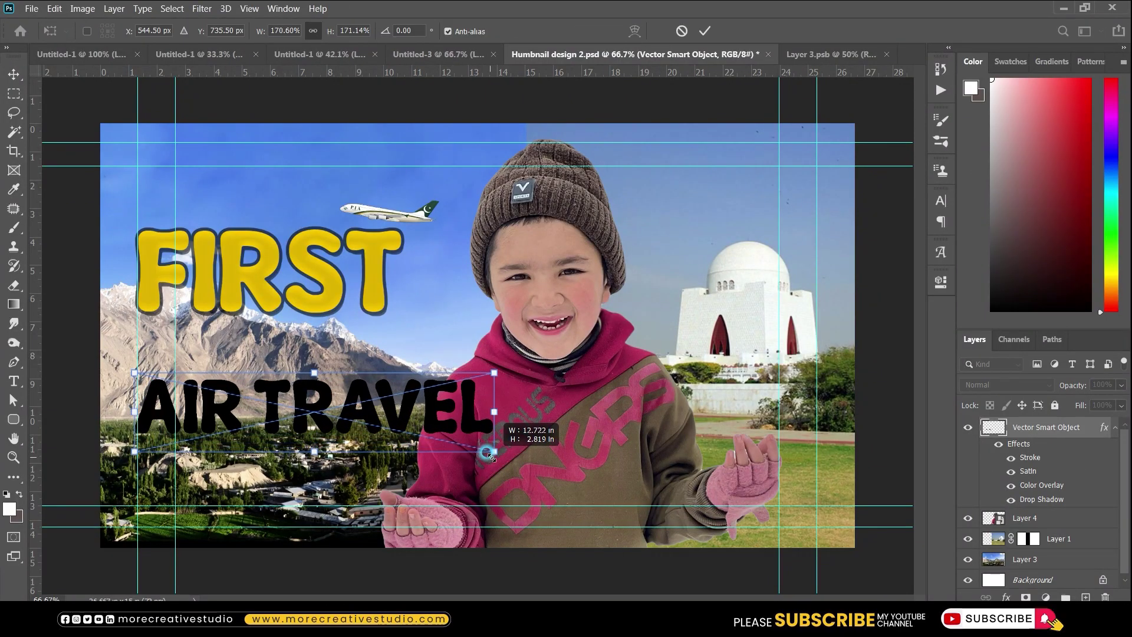
pyautogui.press('Return')
pyautogui.moveTo(313, 415); pyautogui.dragTo(319, 370)
# Step: Resize AIR TRAVEL to match FIRST's width and copy FIRST's yellow outlined effects onto it
pyautogui.hotkey('ctrl', 't')
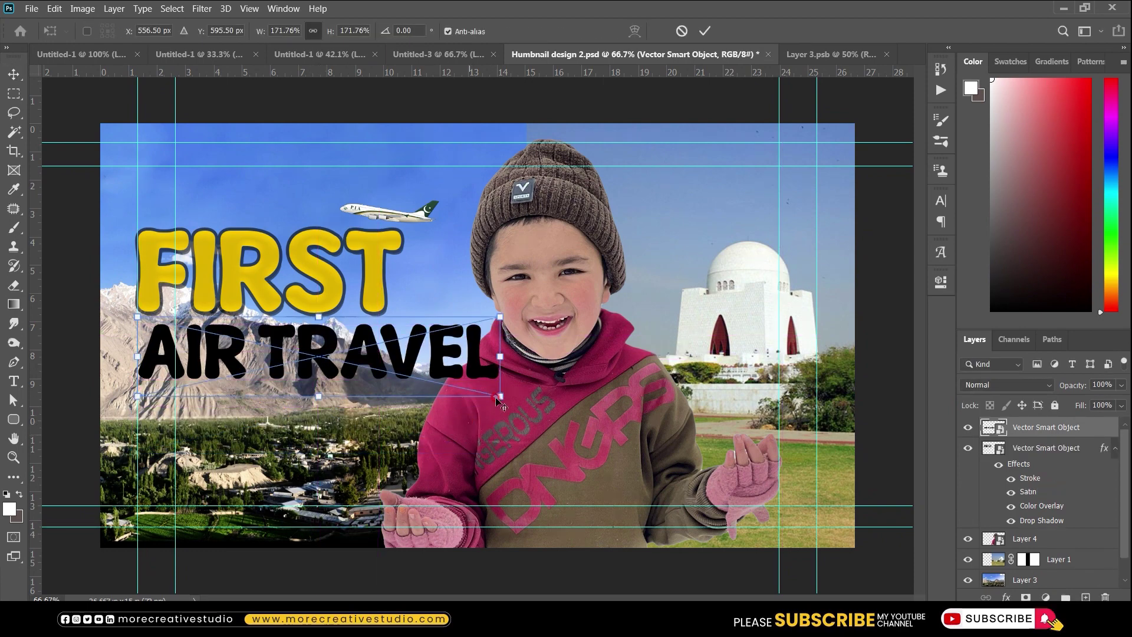
pyautogui.moveTo(501, 398); pyautogui.dragTo(460, 393)
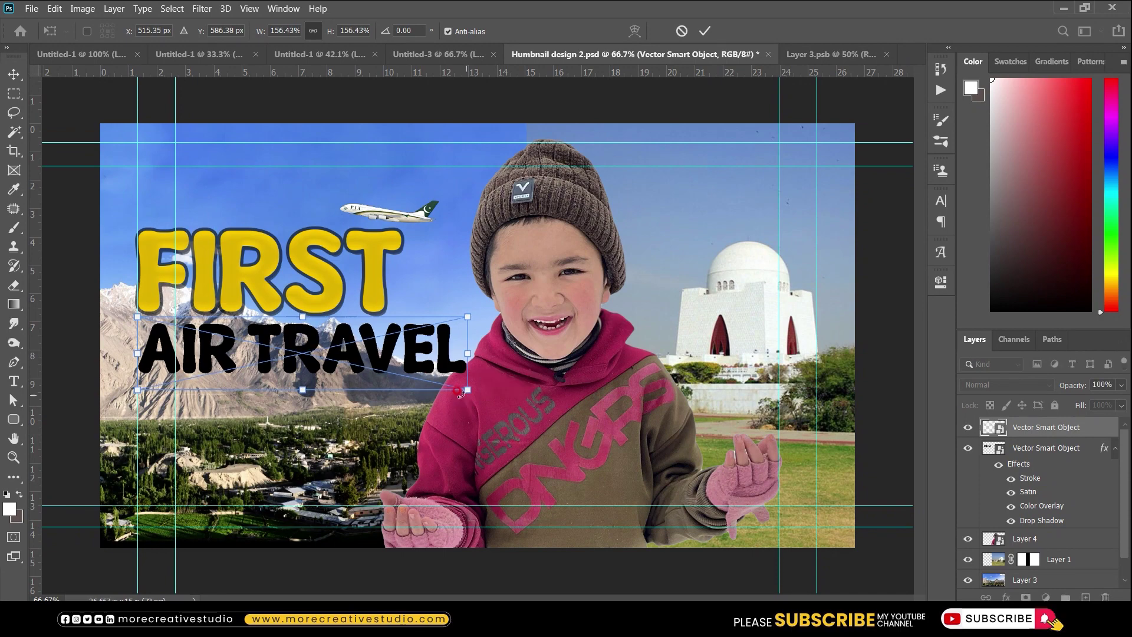
pyautogui.moveTo(468, 387); pyautogui.dragTo(445, 383)
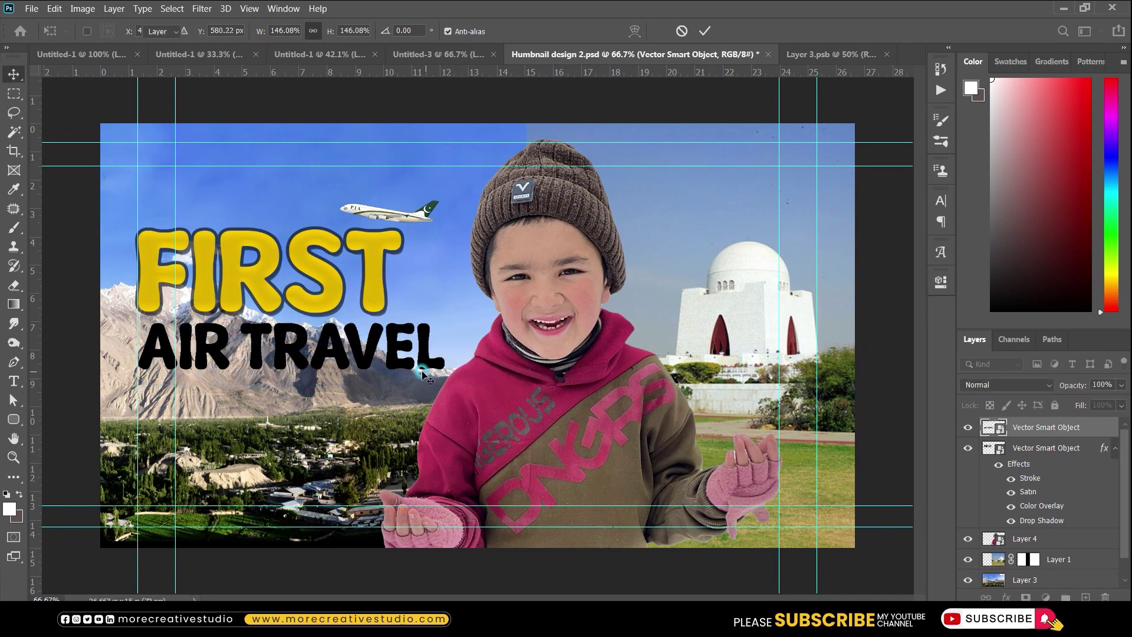
pyautogui.press('Return')
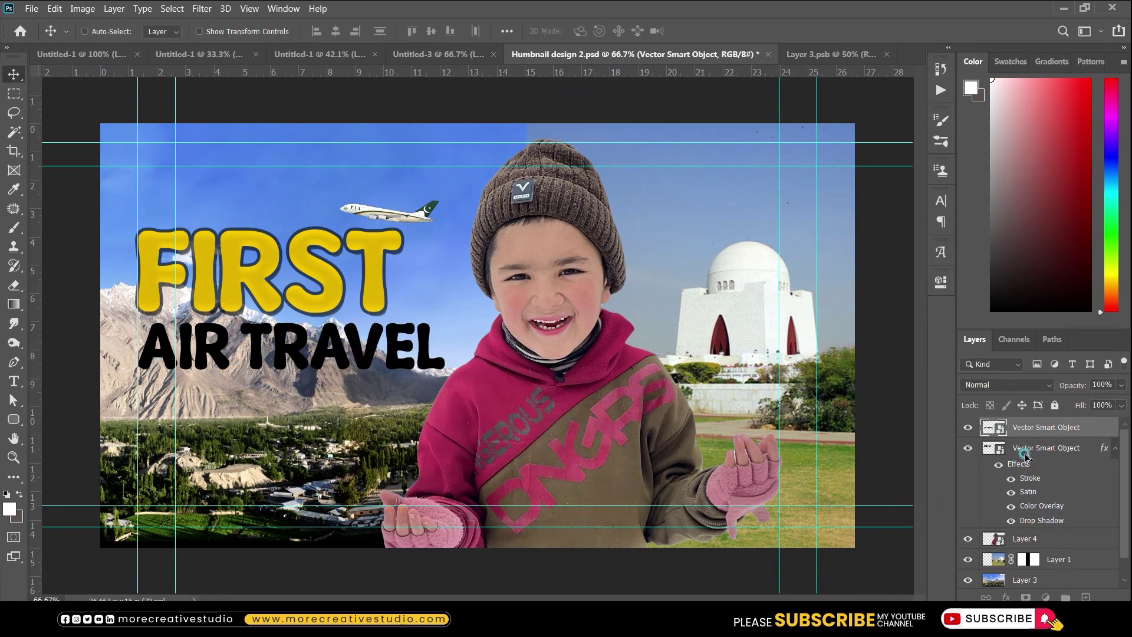
pyautogui.keyDown('alt'); pyautogui.click(1025, 438); pyautogui.keyUp('alt')
pyautogui.keyDown('alt'); pyautogui.click(1029, 453); pyautogui.keyUp('alt')
pyautogui.moveTo(1027, 439); pyautogui.dragTo(1028, 448)
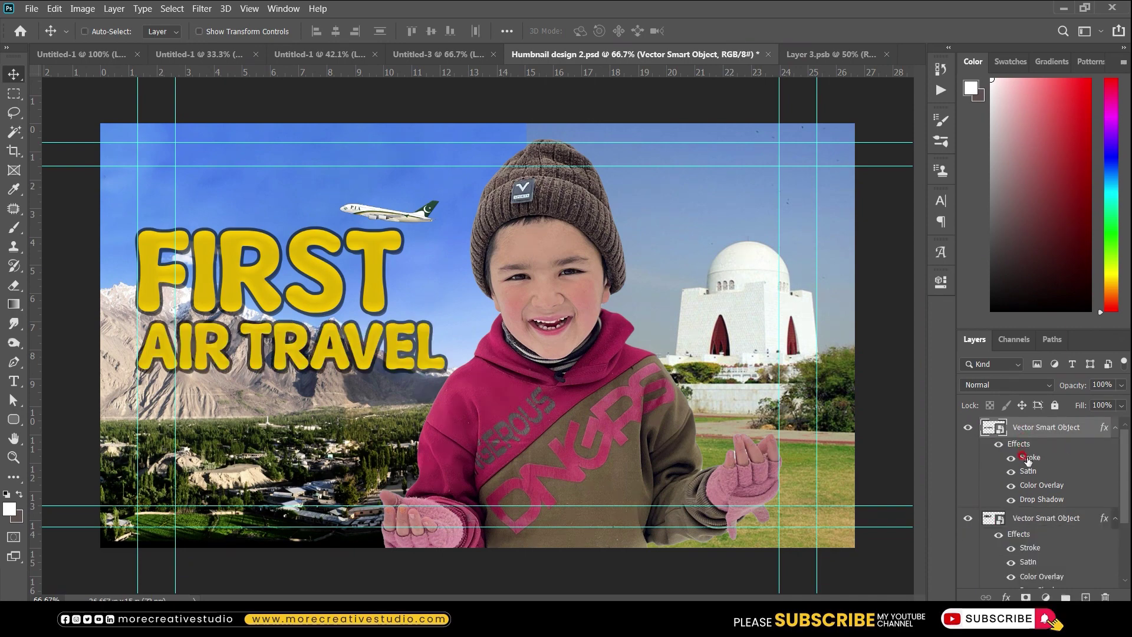
# Step: Give AIR TRAVEL a light-grey Color Overlay and set its Satin opacity to 50%
pyautogui.doubleClick(1029, 488)
pyautogui.click(901, 155)
pyautogui.click(653, 138)
pyautogui.moveTo(652, 138); pyautogui.dragTo(659, 156)
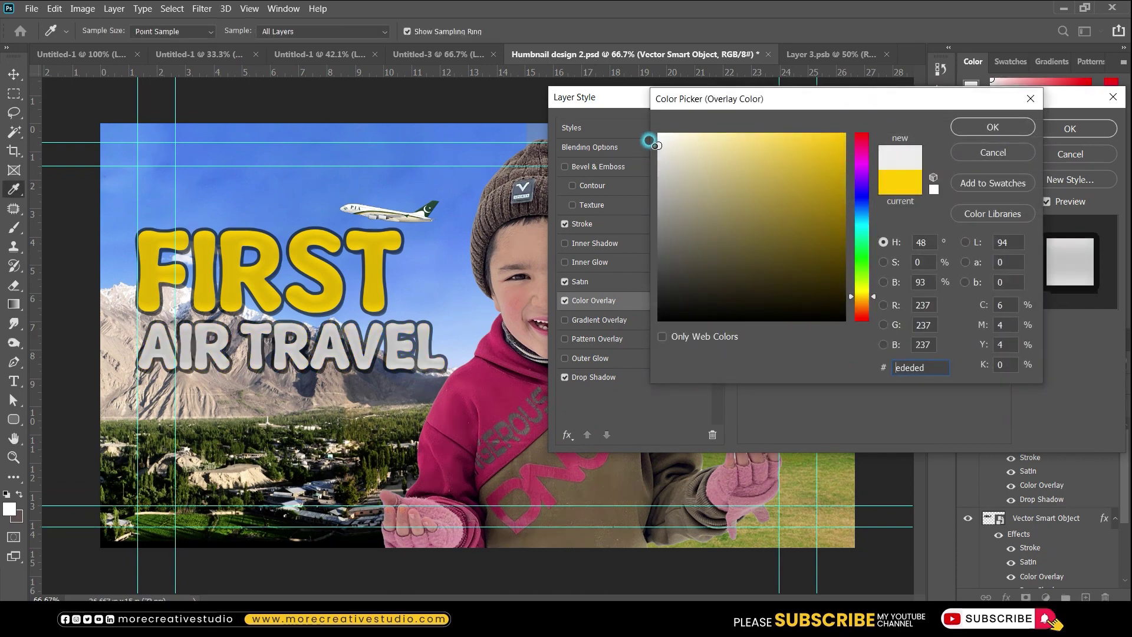
pyautogui.click(993, 127)
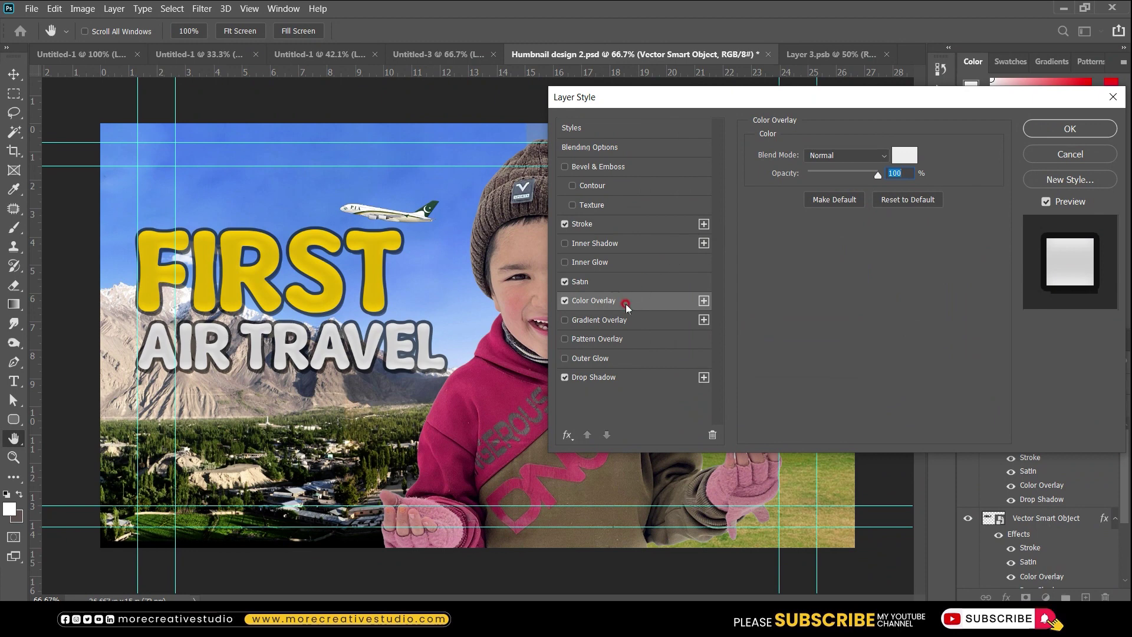
pyautogui.click(612, 283)
pyautogui.moveTo(845, 180); pyautogui.dragTo(843, 177)
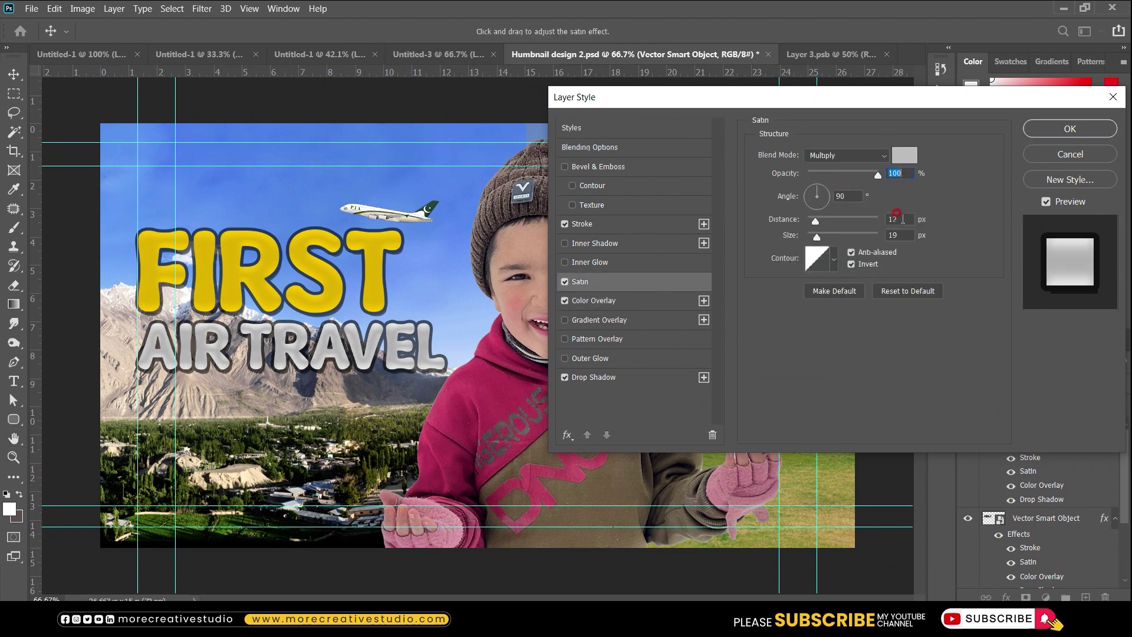
pyautogui.click(632, 301)
# Step: Set AIR TRAVEL's Stroke to Normal blending with a dark grey colour and apply
pyautogui.click(603, 225)
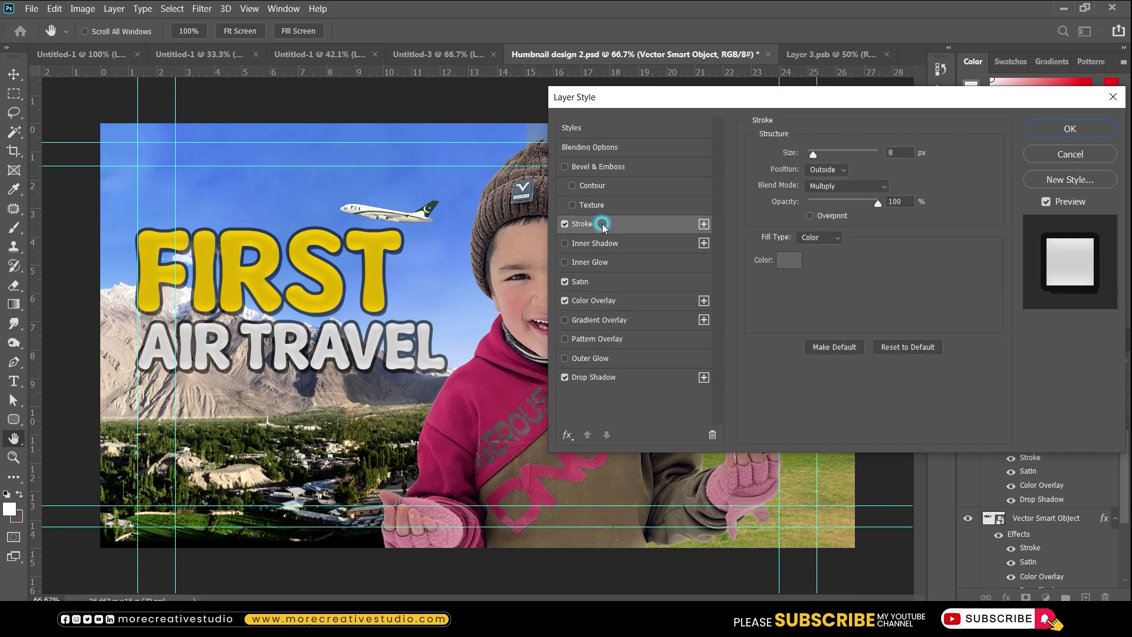
pyautogui.click(822, 187)
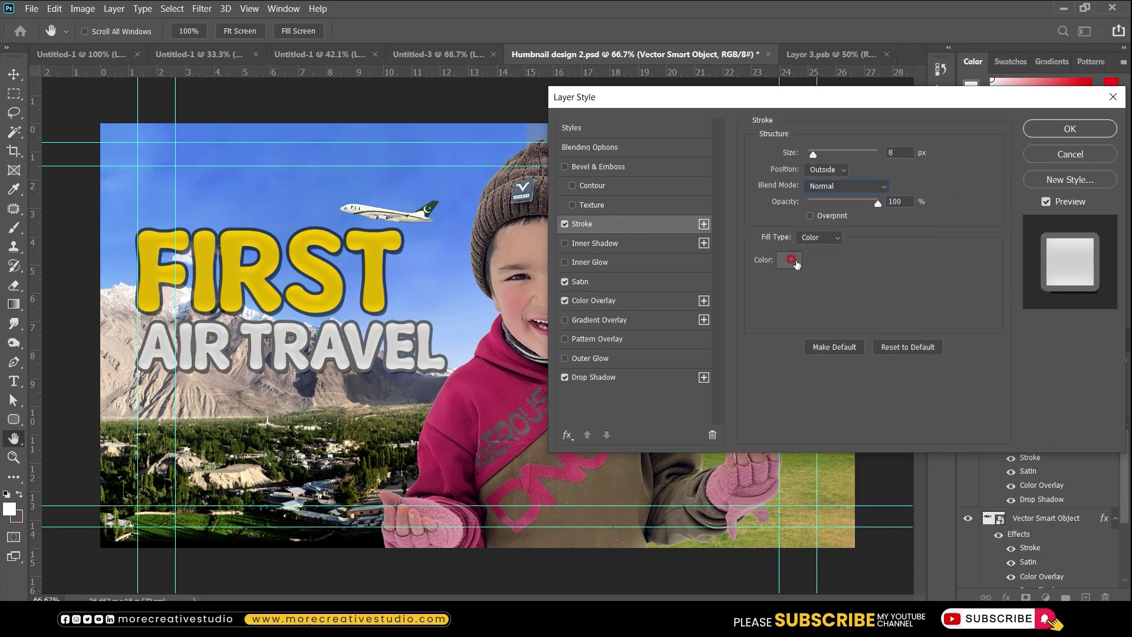
pyautogui.click(801, 248)
pyautogui.moveTo(668, 244); pyautogui.dragTo(659, 301)
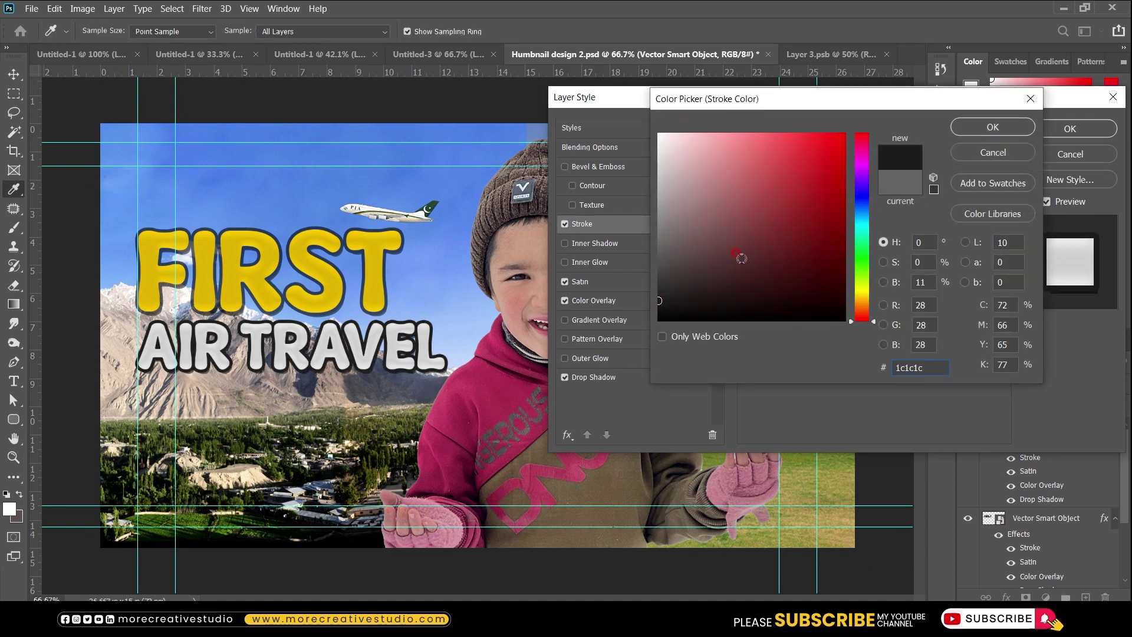
pyautogui.click(967, 128)
pyautogui.click(1070, 129)
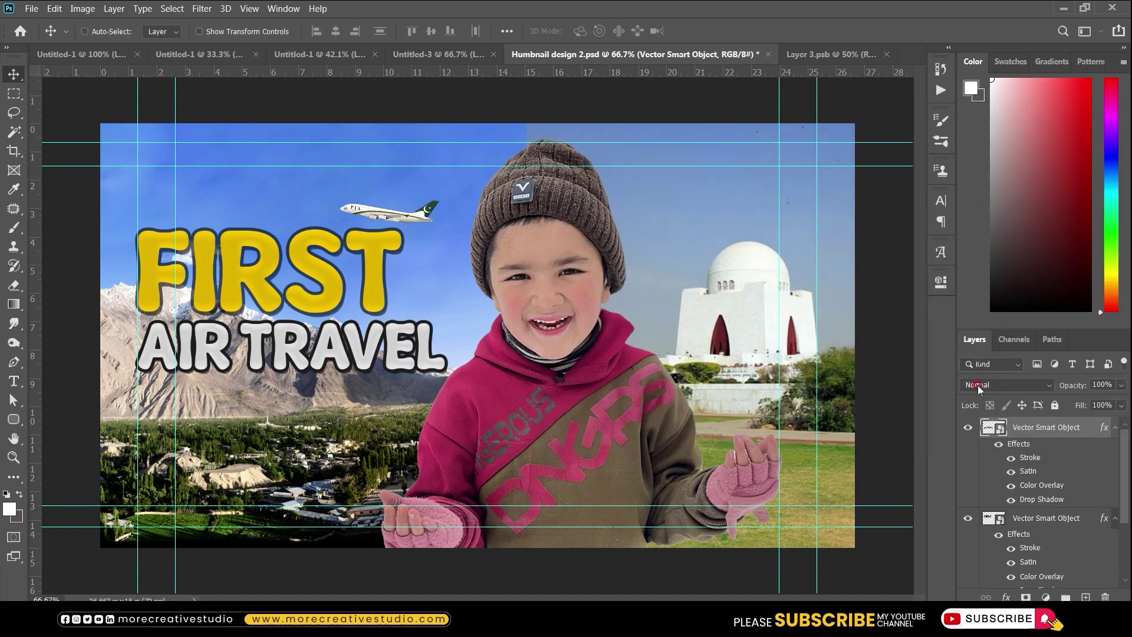
# Step: Change FIRST's outline to a darker near-black grey in Normal blending and apply
pyautogui.click(1039, 487)
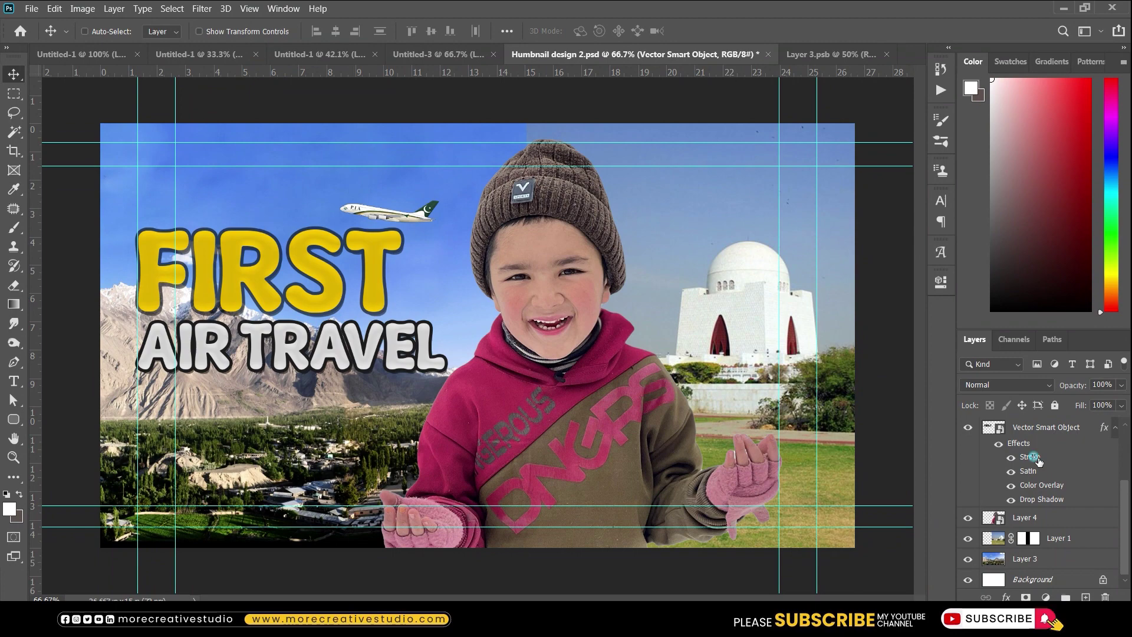
pyautogui.click(1037, 458)
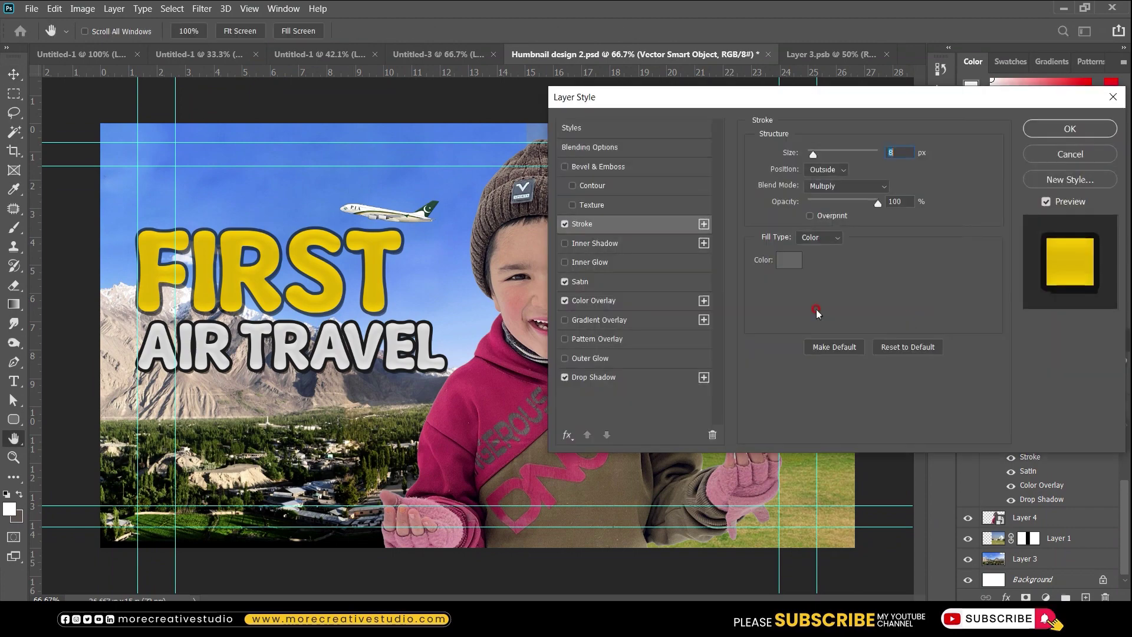
pyautogui.click(789, 260)
pyautogui.moveTo(690, 277); pyautogui.dragTo(659, 292)
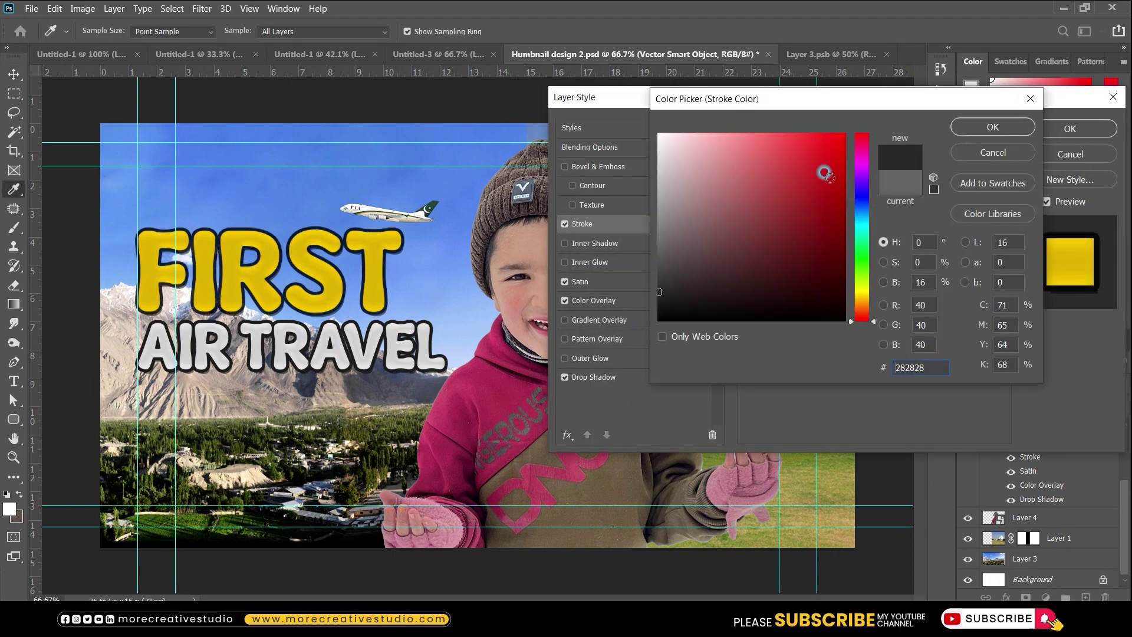
pyautogui.click(993, 129)
pyautogui.click(846, 186)
pyautogui.click(922, 199)
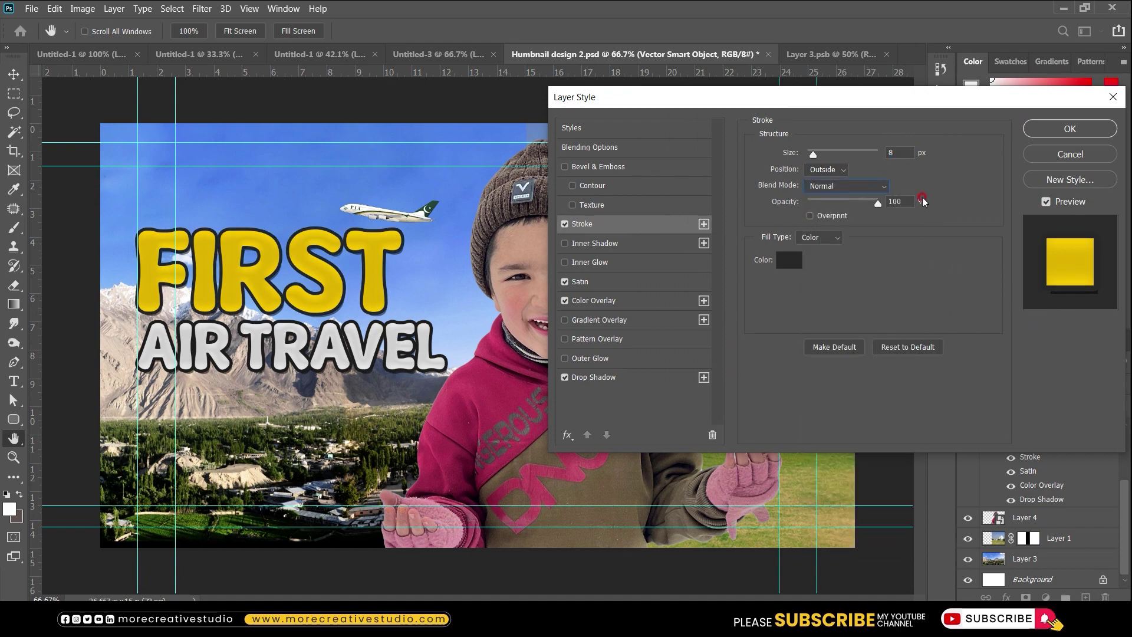
pyautogui.click(789, 260)
pyautogui.click(654, 296)
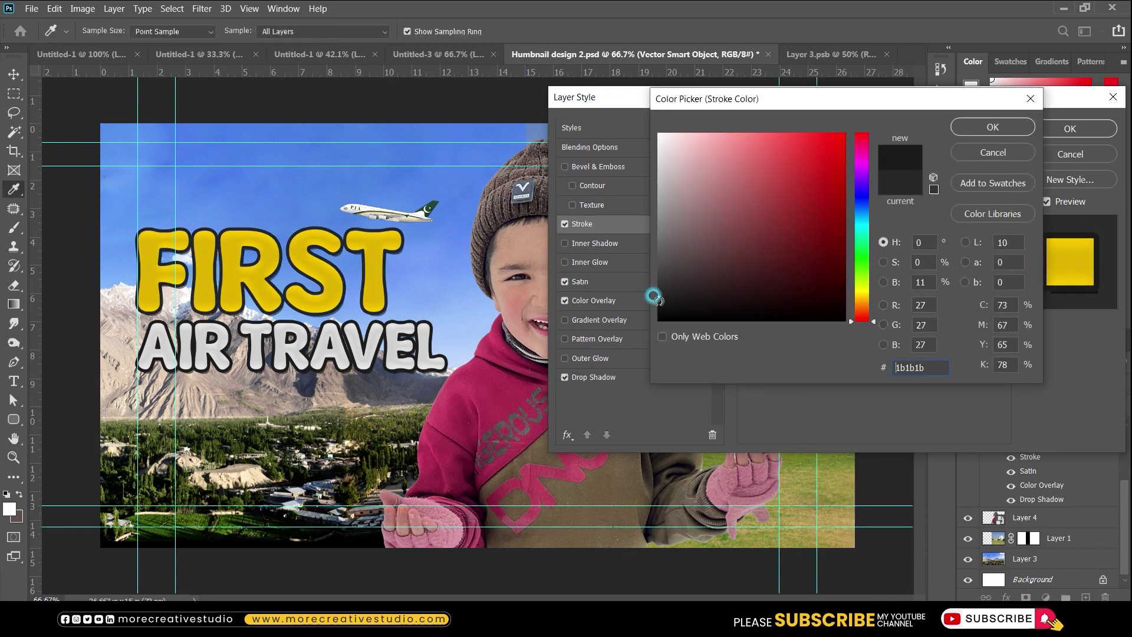
pyautogui.click(991, 128)
pyautogui.click(1054, 133)
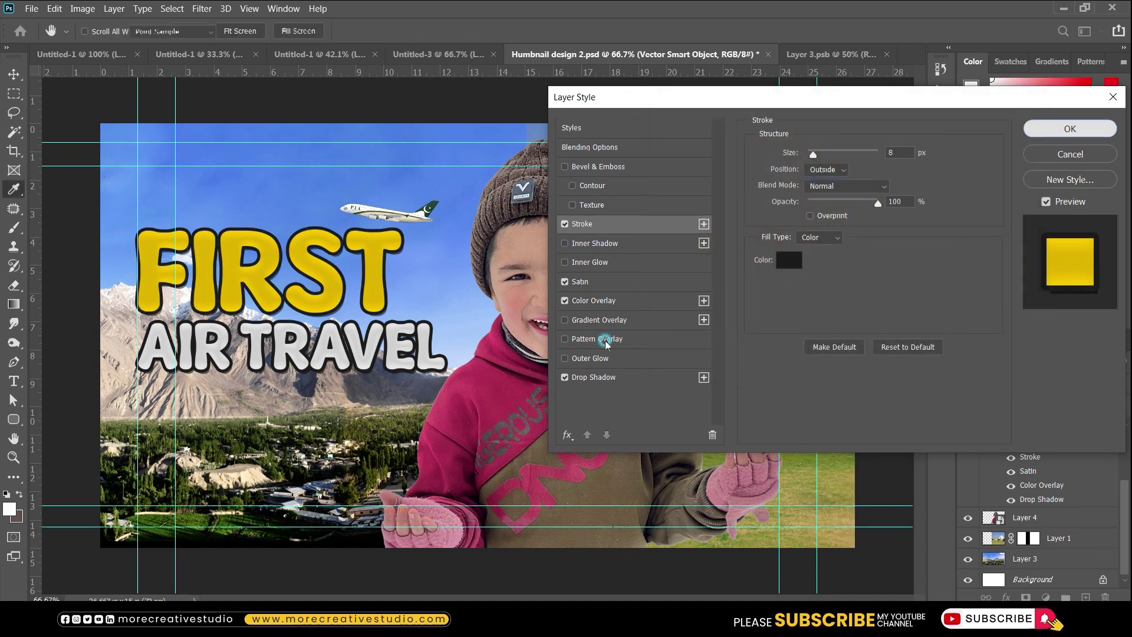
pyautogui.press('v')
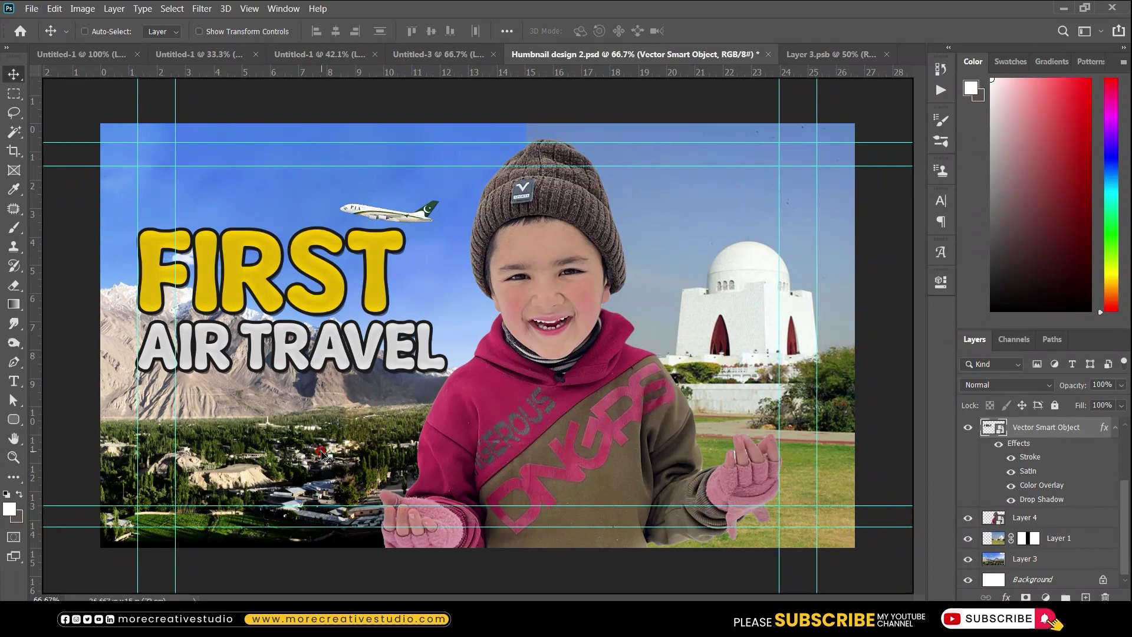
# Step: Enlarge VLOG beneath AIR TRAVEL and copy FIRST's yellow outlined effects onto it
pyautogui.moveTo(359, 466); pyautogui.dragTo(218, 406)
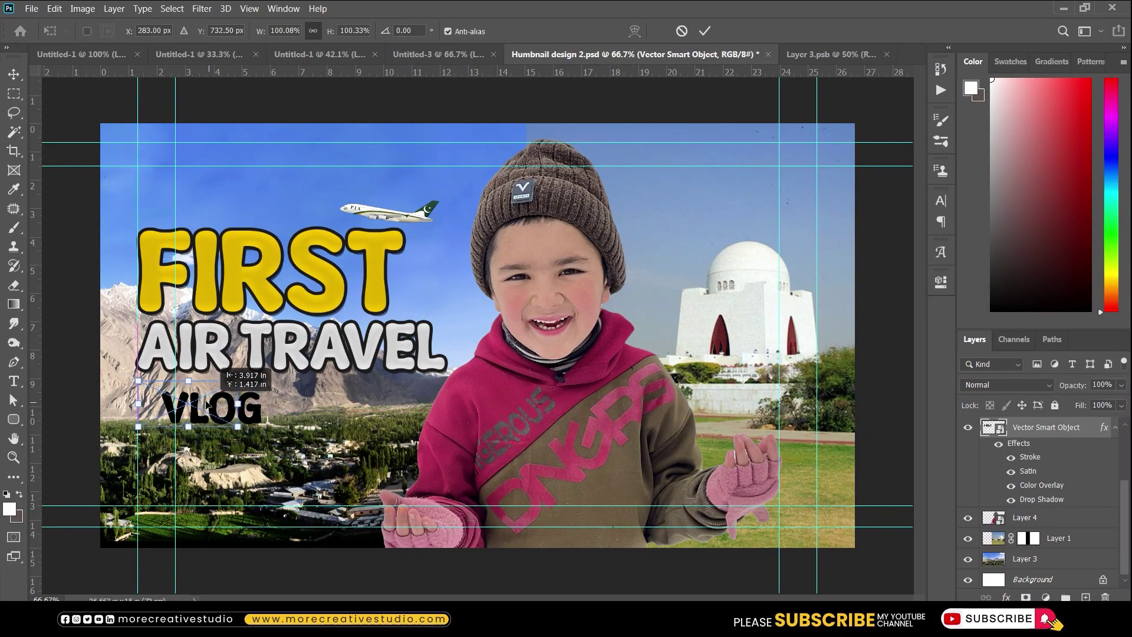
pyautogui.moveTo(238, 426); pyautogui.dragTo(274, 441)
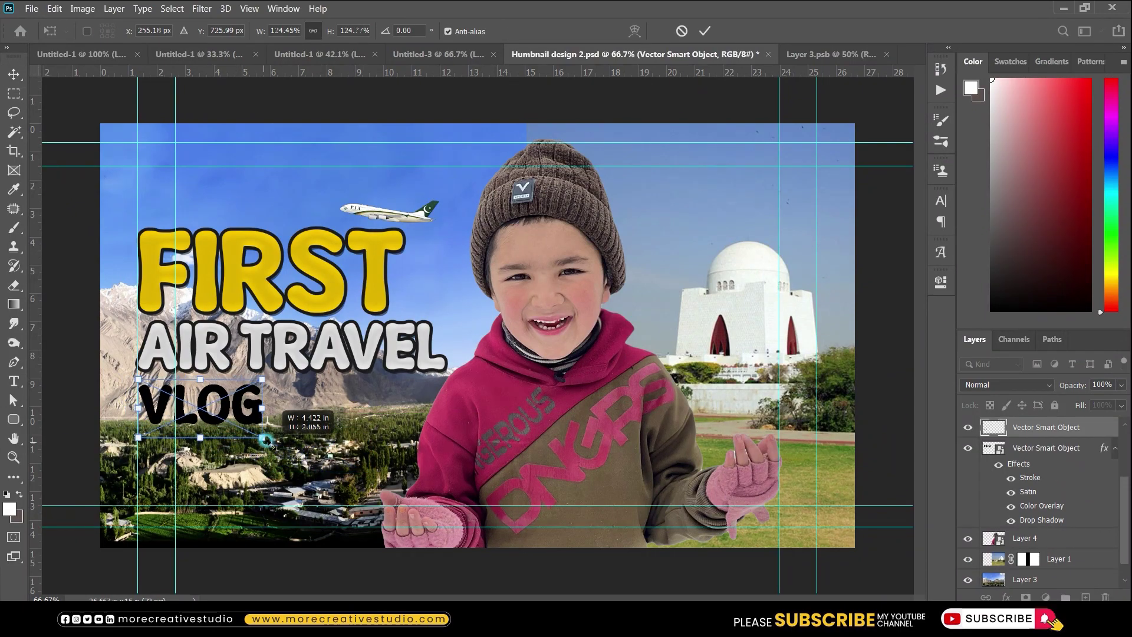
pyautogui.press('Return')
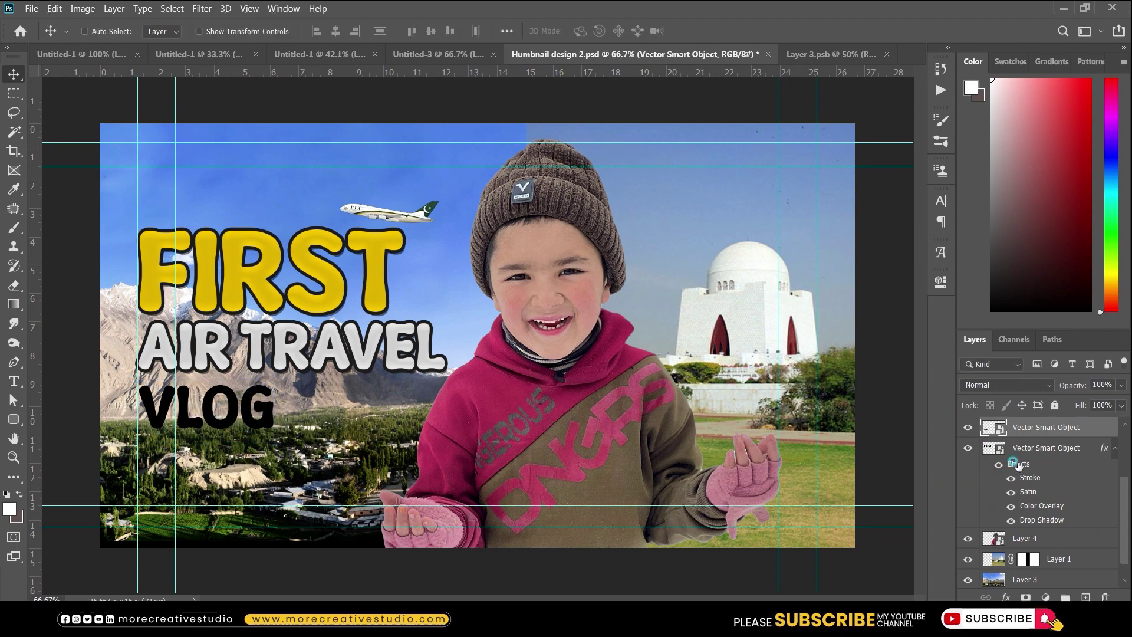
pyautogui.moveTo(1019, 464); pyautogui.dragTo(1046, 427)
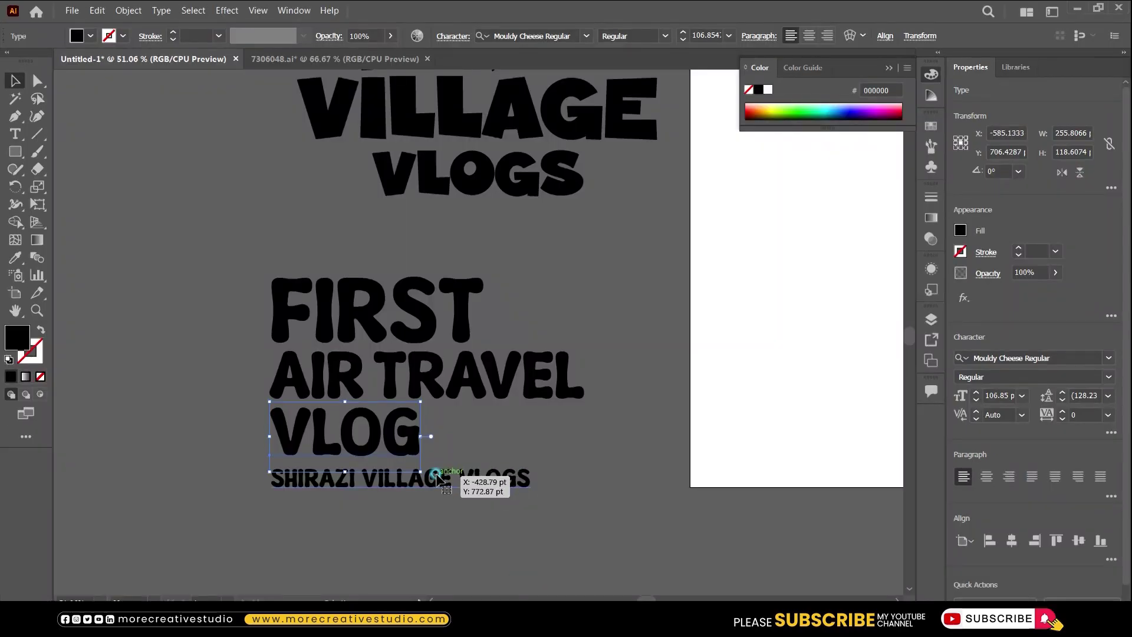
# Step: Bring the SHIRAZI VILLAGE VLOGS text from Illustrator into the thumbnail
pyautogui.click(432, 494)
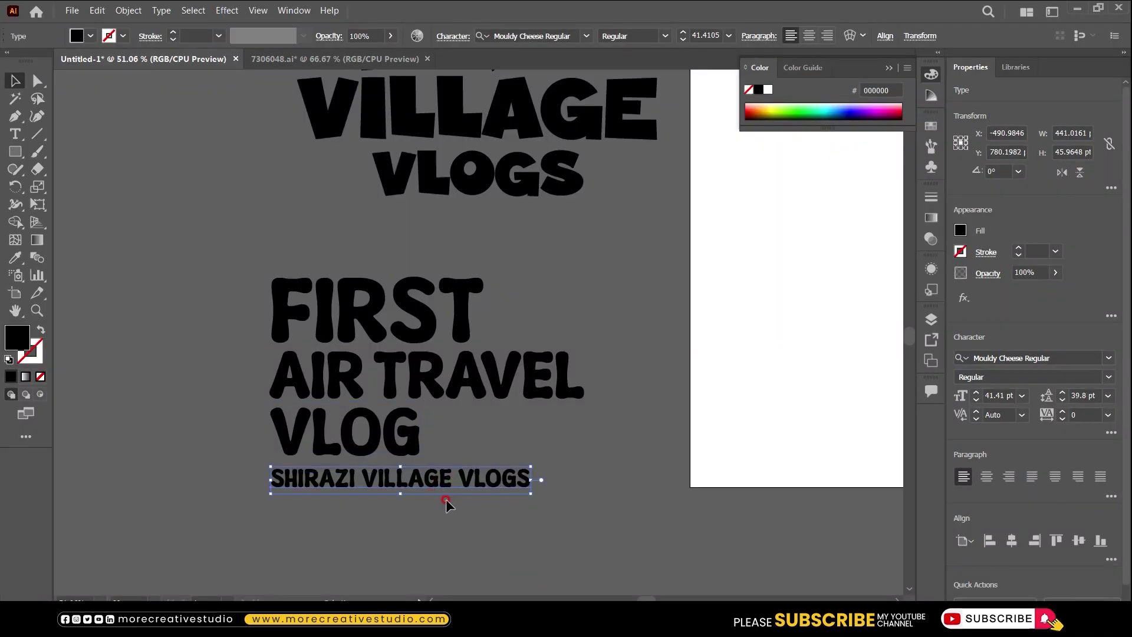
pyautogui.moveTo(446, 505); pyautogui.dragTo(519, 569)
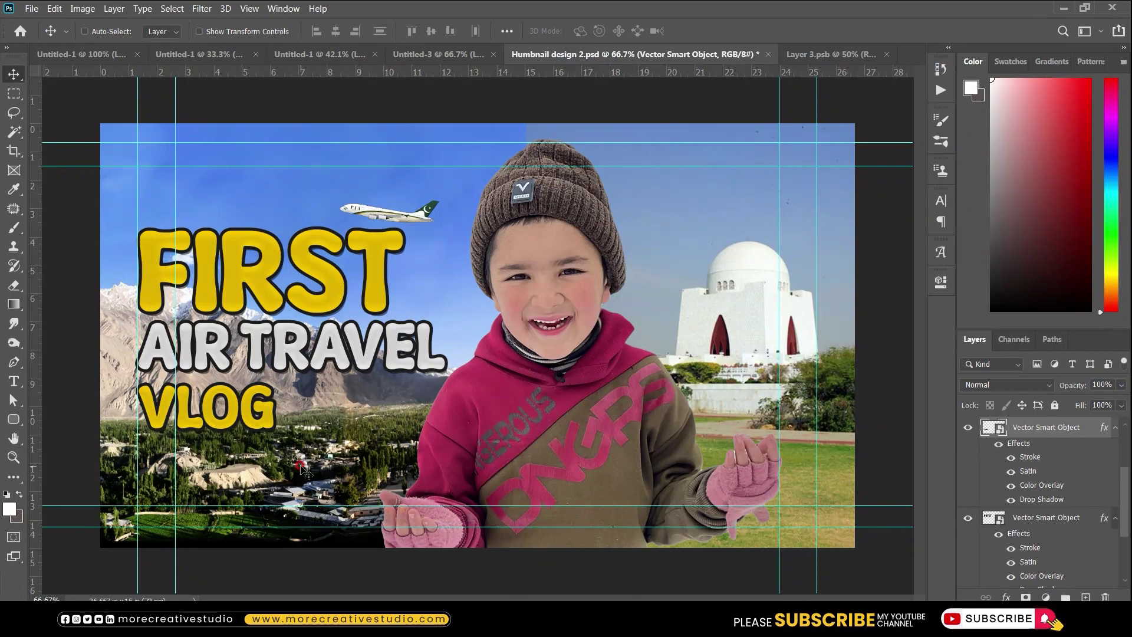
pyautogui.hotkey('ctrl', 'v')
# Step: Position the SHIRAZI VILLAGE VLOGS line beneath VLOG and copy title effects onto it
pyautogui.moveTo(303, 470)
pyautogui.mouseDown()
pyautogui.moveTo(288, 456)
pyautogui.moveTo(375, 481)
pyautogui.moveTo(413, 466)
pyautogui.mouseUp()
pyautogui.press('Return')
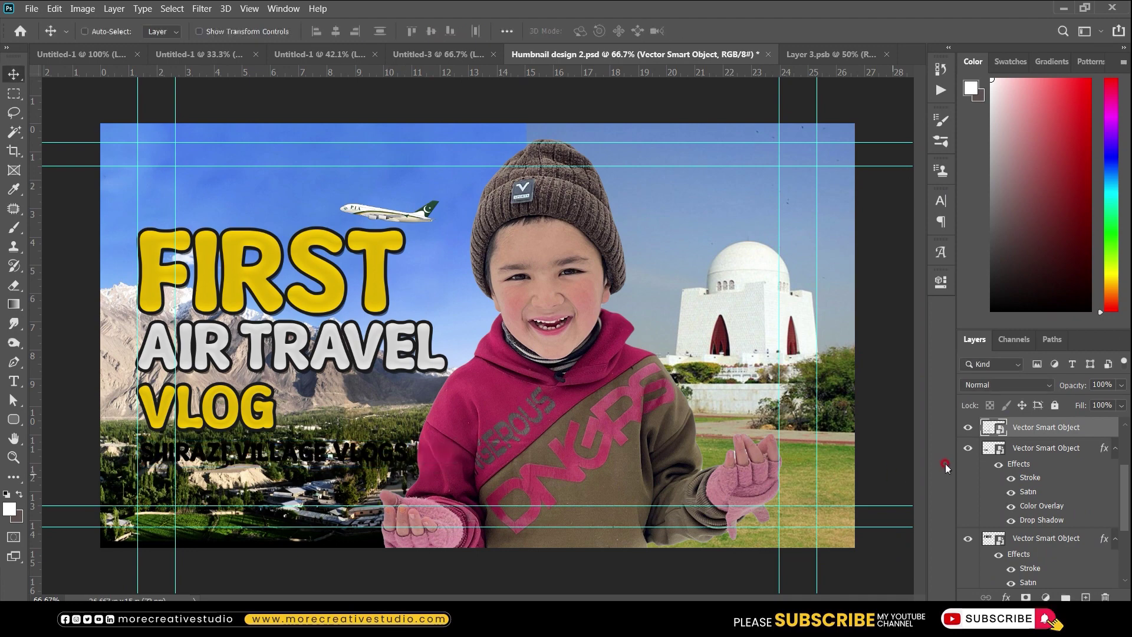
pyautogui.moveTo(1027, 465); pyautogui.dragTo(1022, 430)
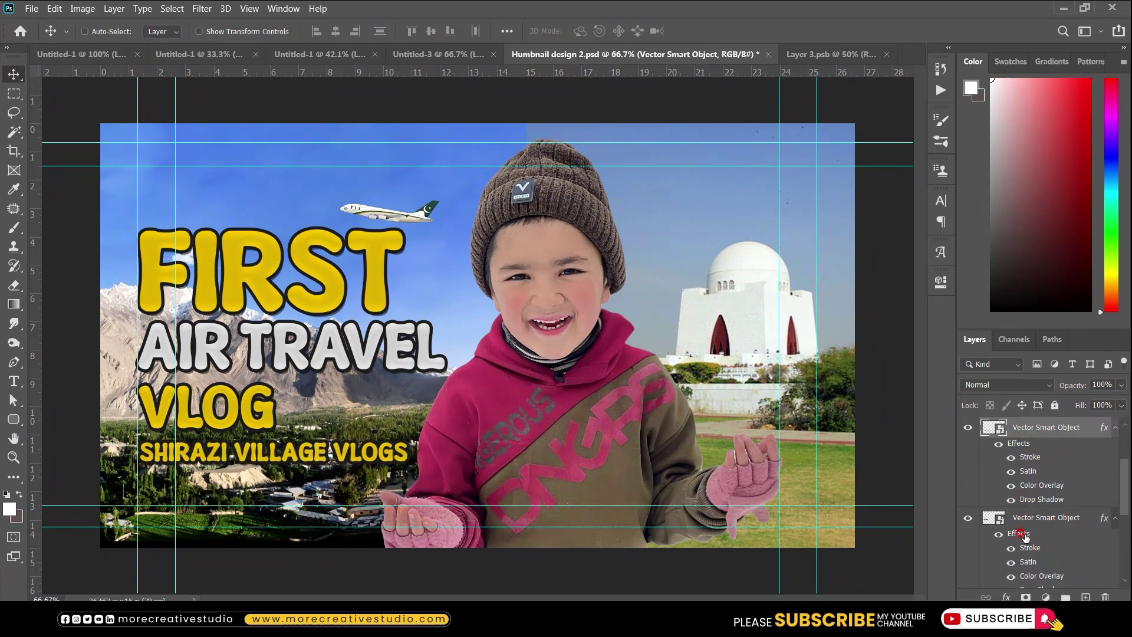
# Step: Give SHIRAZI VILLAGE VLOGS the AIR TRAVEL grey outlined styling and nudge it up slightly
pyautogui.moveTo(1075, 545); pyautogui.dragTo(1047, 546)
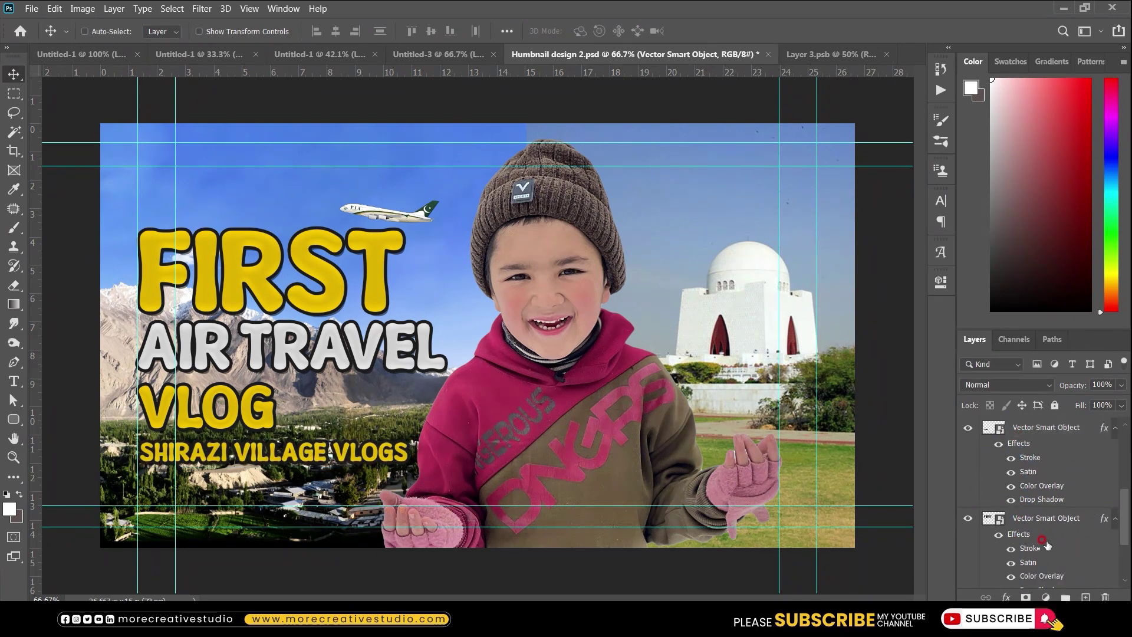
pyautogui.click(1029, 523)
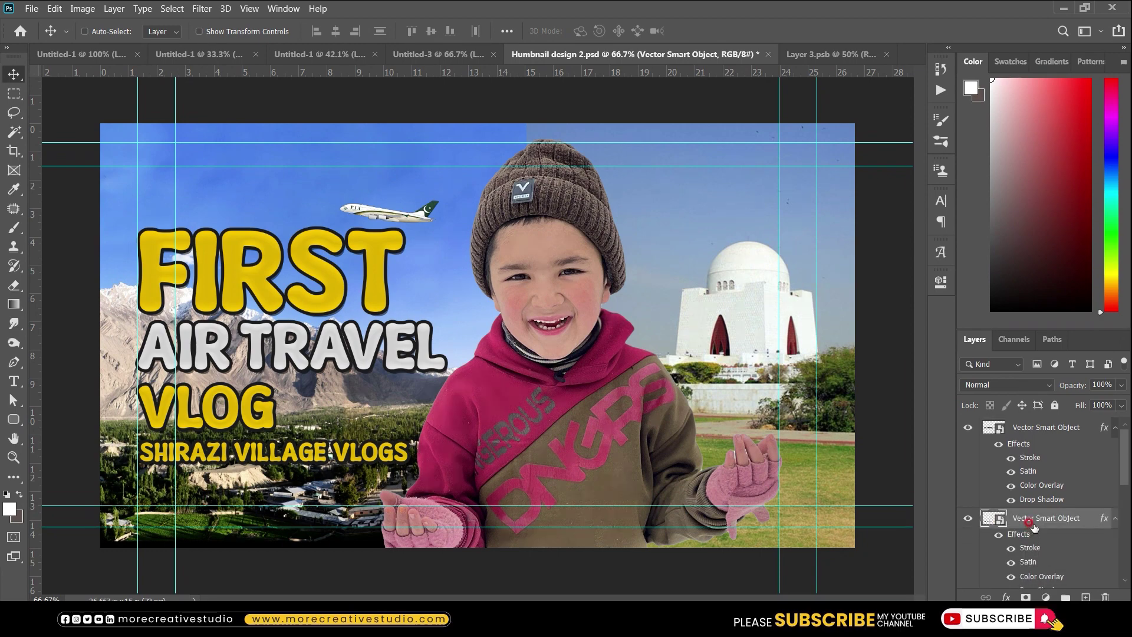
pyautogui.click(999, 444)
pyautogui.click(1019, 534)
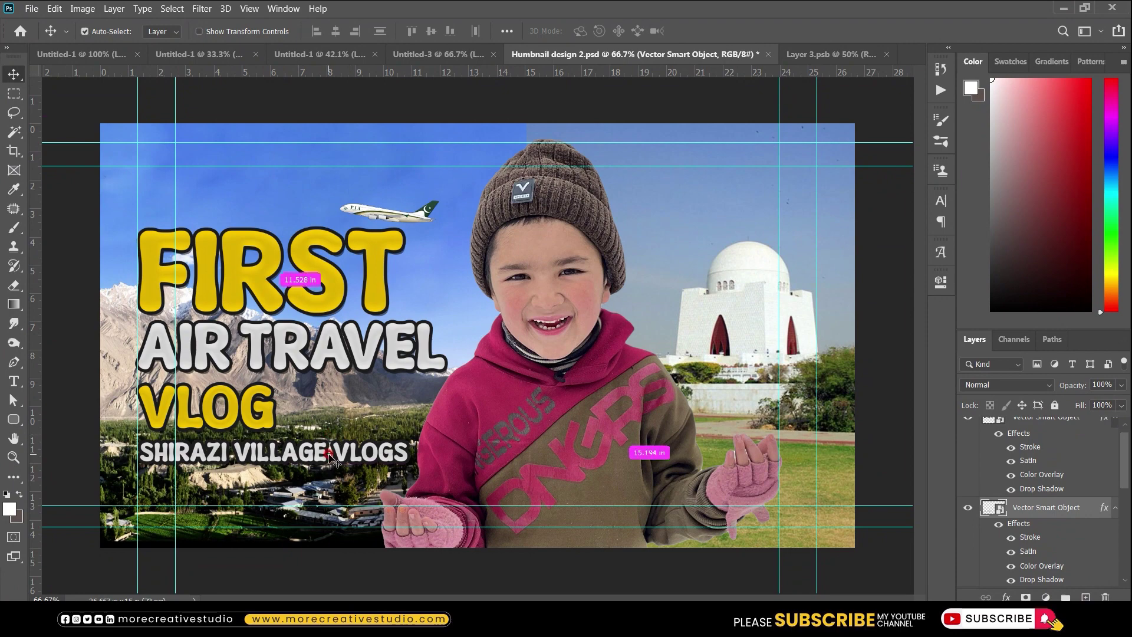
pyautogui.hotkey('shift', 'Up')
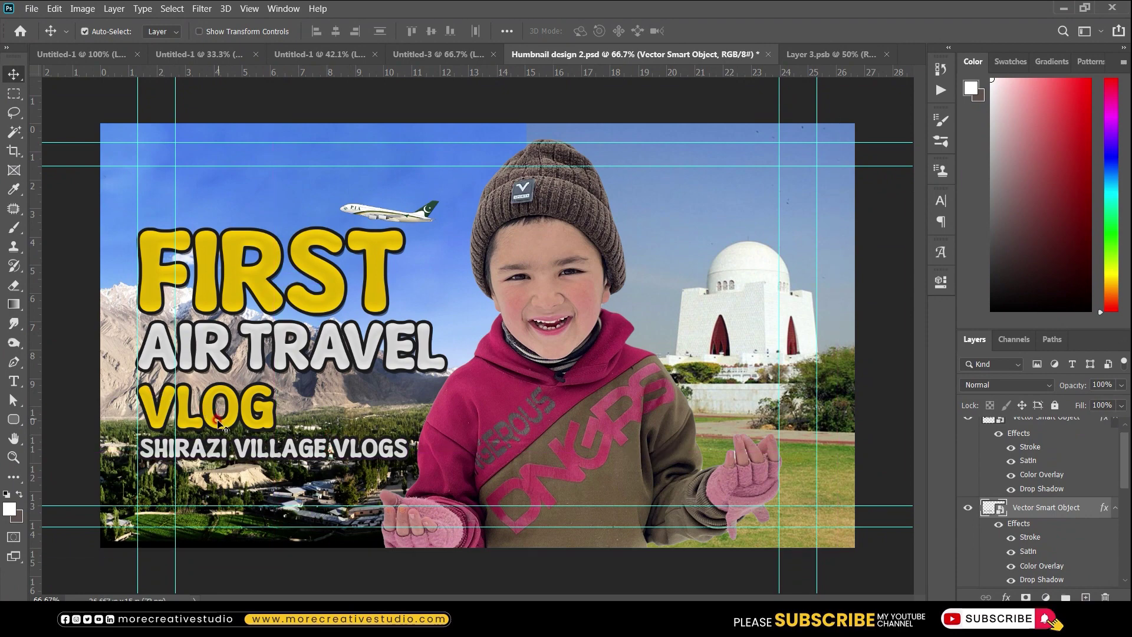
pyautogui.hotkey('shift', 'Up')
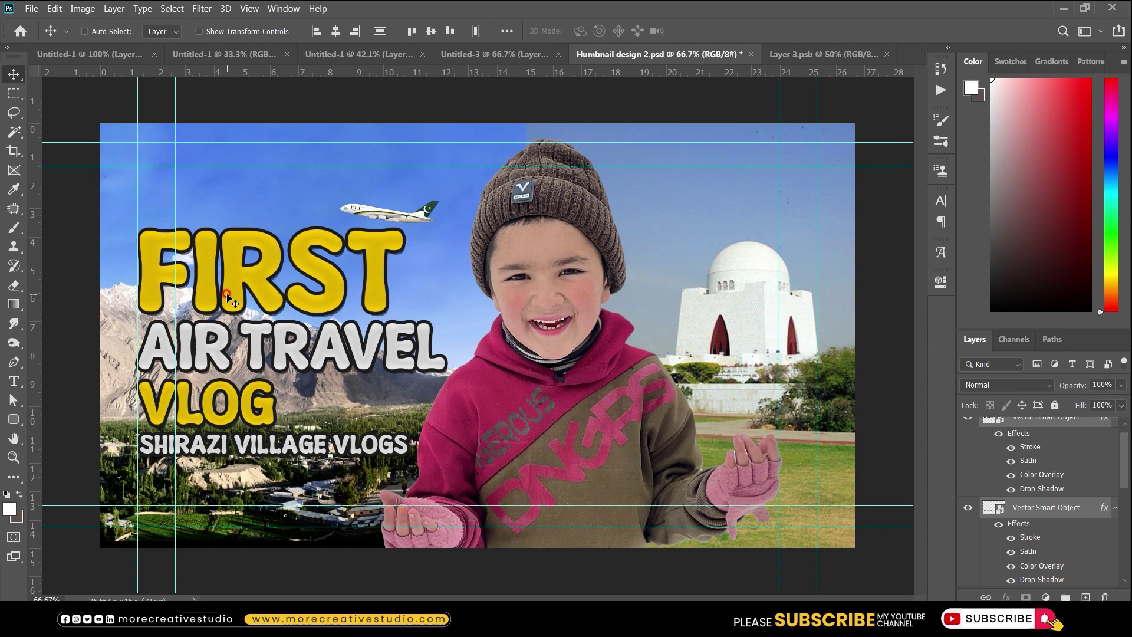
# Step: Shrink the title group to about 96%, nudge it up, left-align it, and select the boy layer
pyautogui.keyDown('ctrl'); pyautogui.click(374, 266); pyautogui.keyUp('ctrl')
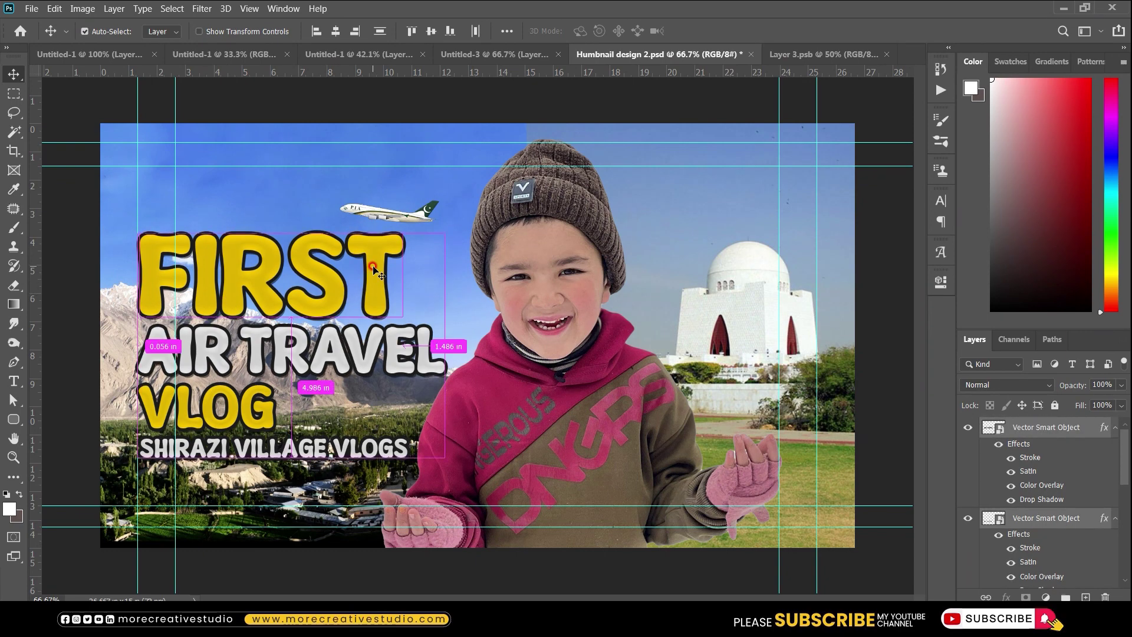
pyautogui.hotkey('ctrl', 't')
pyautogui.moveTo(446, 232); pyautogui.dragTo(432, 243)
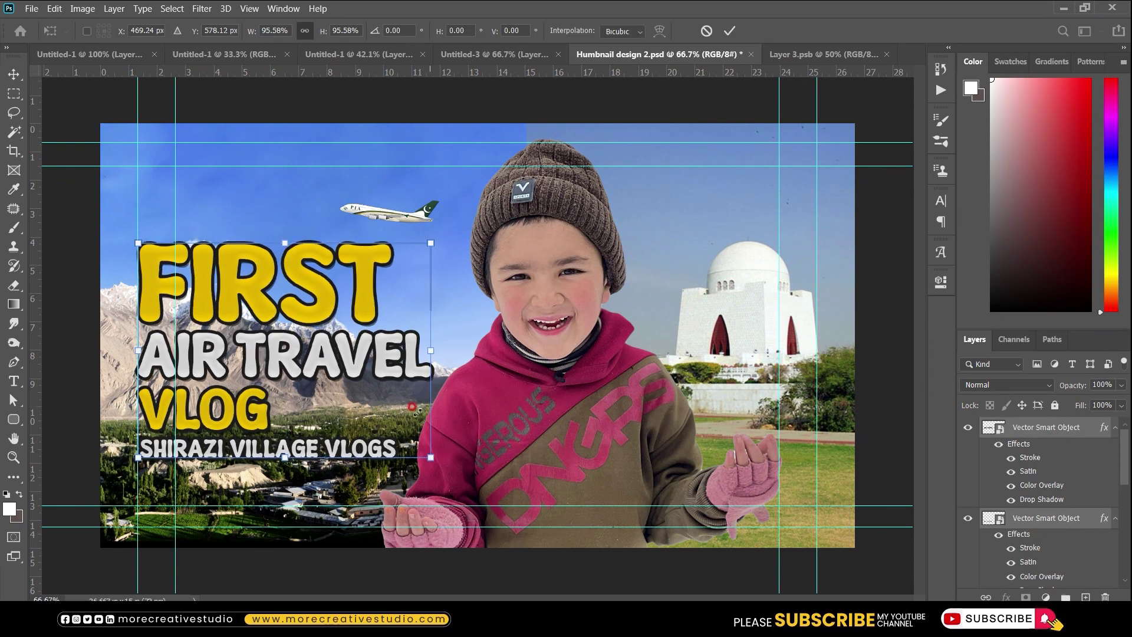
pyautogui.press('Return')
pyautogui.press('Up')
pyautogui.press('Up')
pyautogui.press('Up')
pyautogui.press('Up')
pyautogui.press('Up')
pyautogui.press('Up')
pyautogui.press('Up')
pyautogui.press('Up')
pyautogui.press('Up')
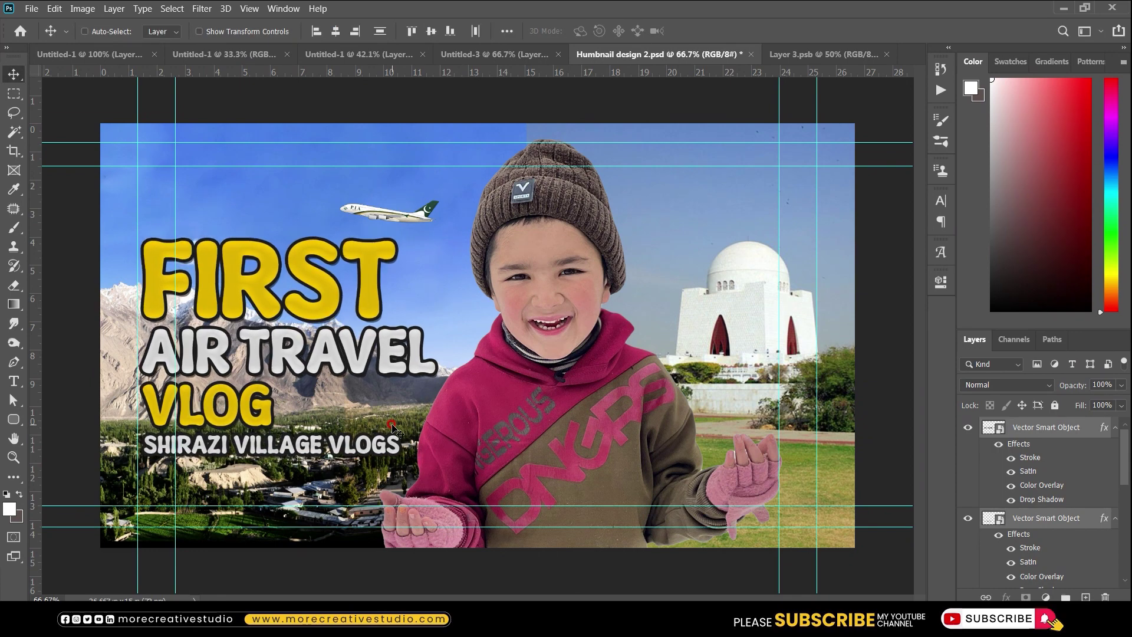
pyautogui.click(317, 31)
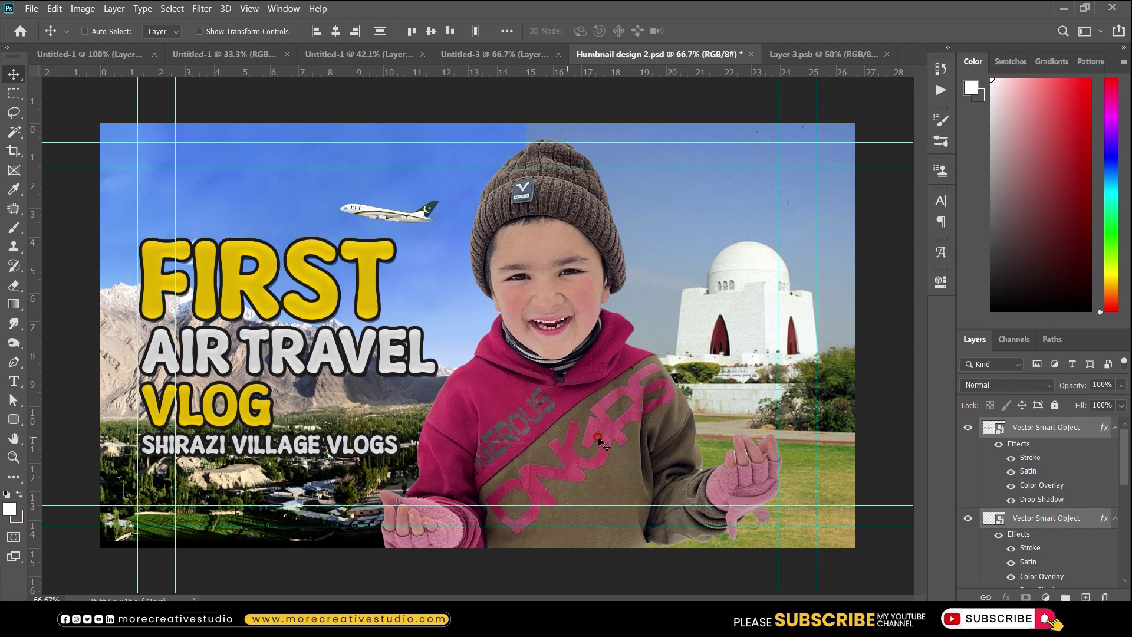
pyautogui.keyDown('ctrl'); pyautogui.click(582, 398); pyautogui.keyUp('ctrl')
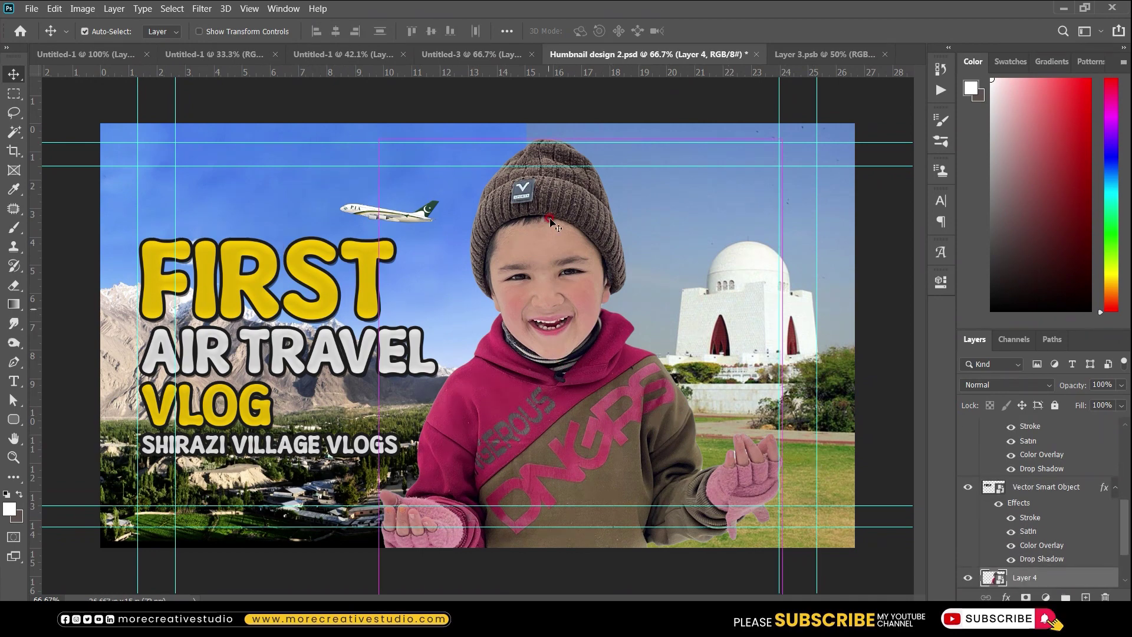
# Step: Open the boy's smart object on its own, zoom on his face, and duplicate his layer
pyautogui.doubleClick(994, 578)
pyautogui.click(445, 246)
pyautogui.click(416, 212)
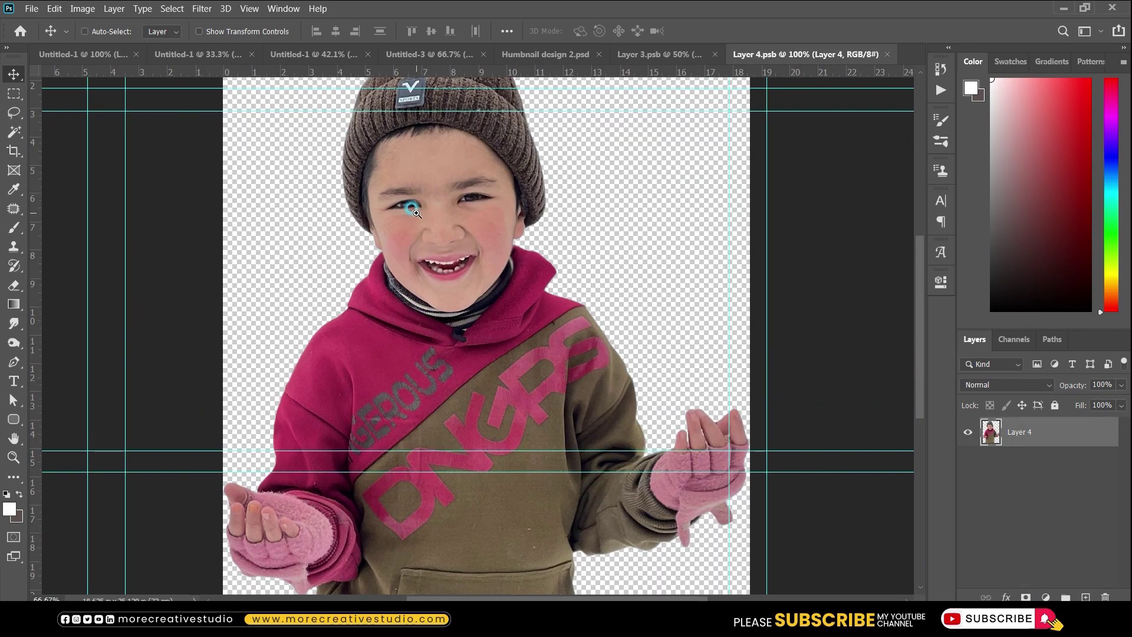
pyautogui.hotkey('ctrl', 'j')
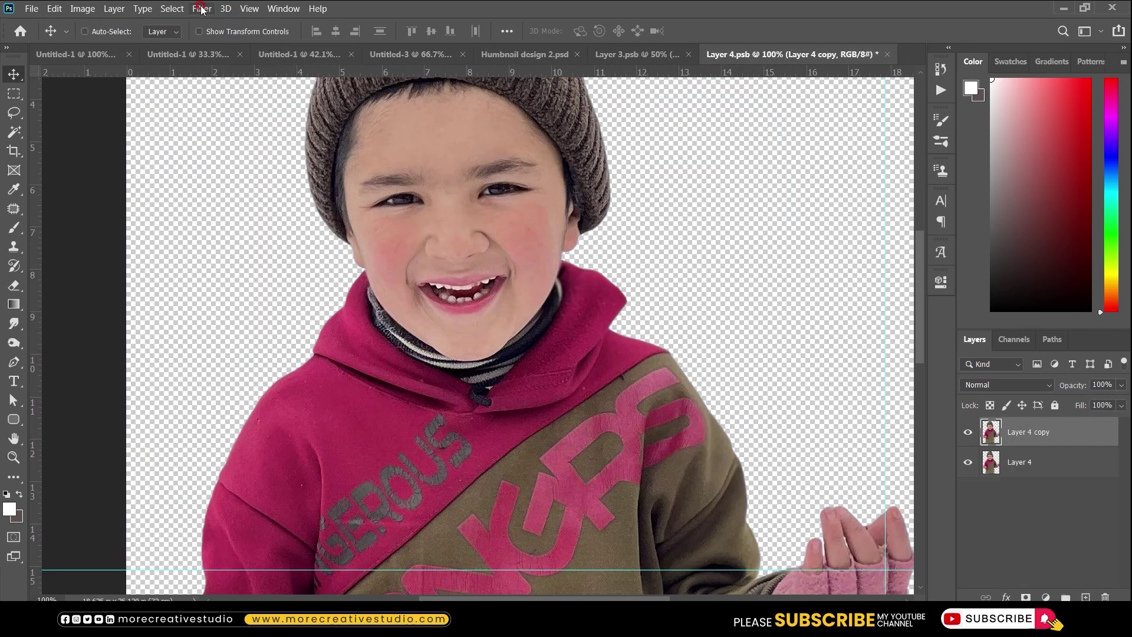
# Step: Try Lens Correction without applying it, then bring up Camera Raw on the copy
pyautogui.click(201, 10)
pyautogui.click(500, 162)
pyautogui.click(202, 8)
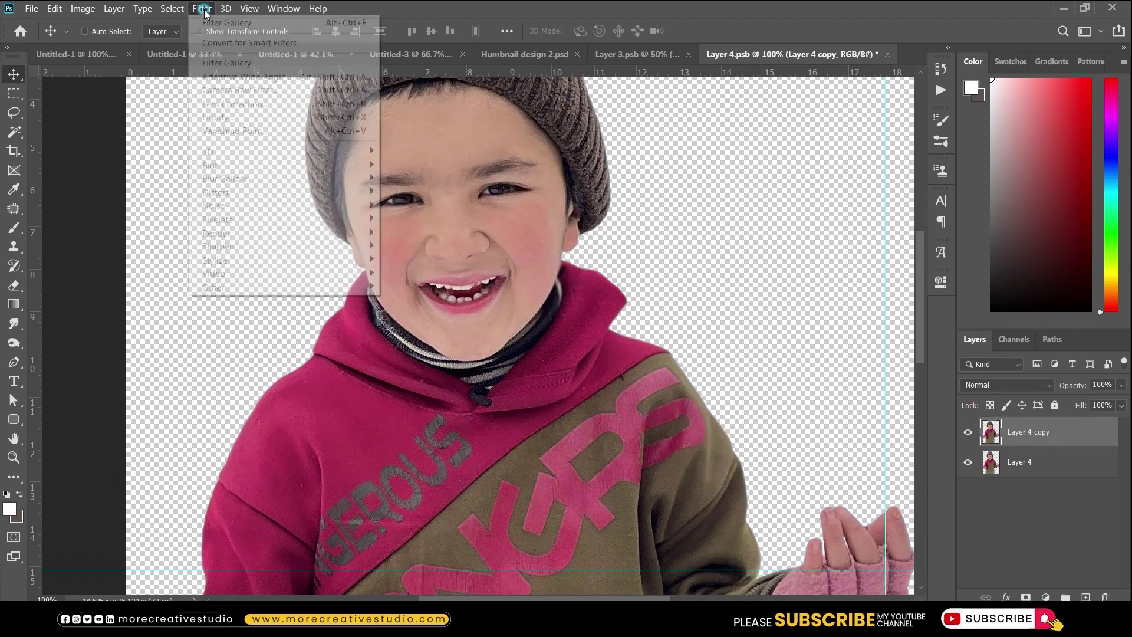
pyautogui.click(231, 105)
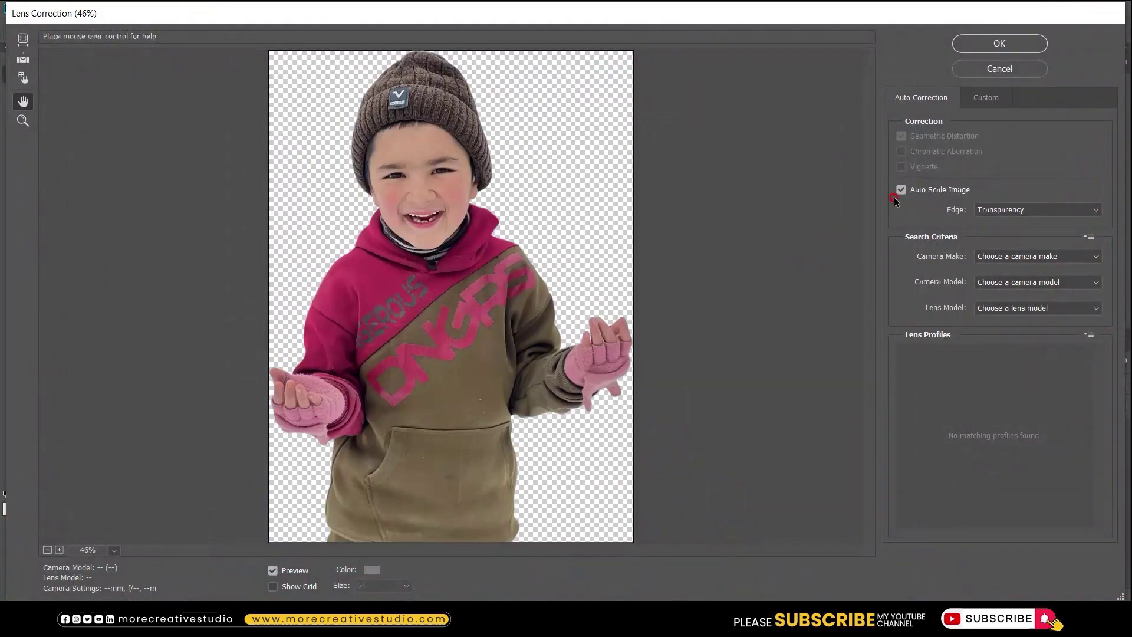
pyautogui.click(988, 71)
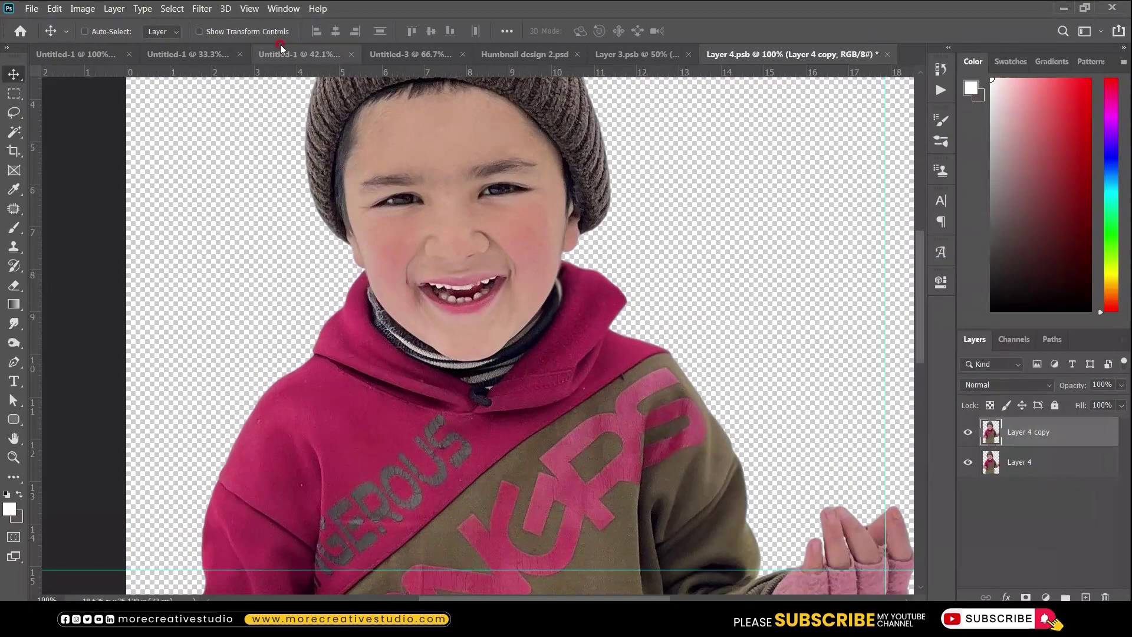
pyautogui.click(201, 8)
pyautogui.click(514, 202)
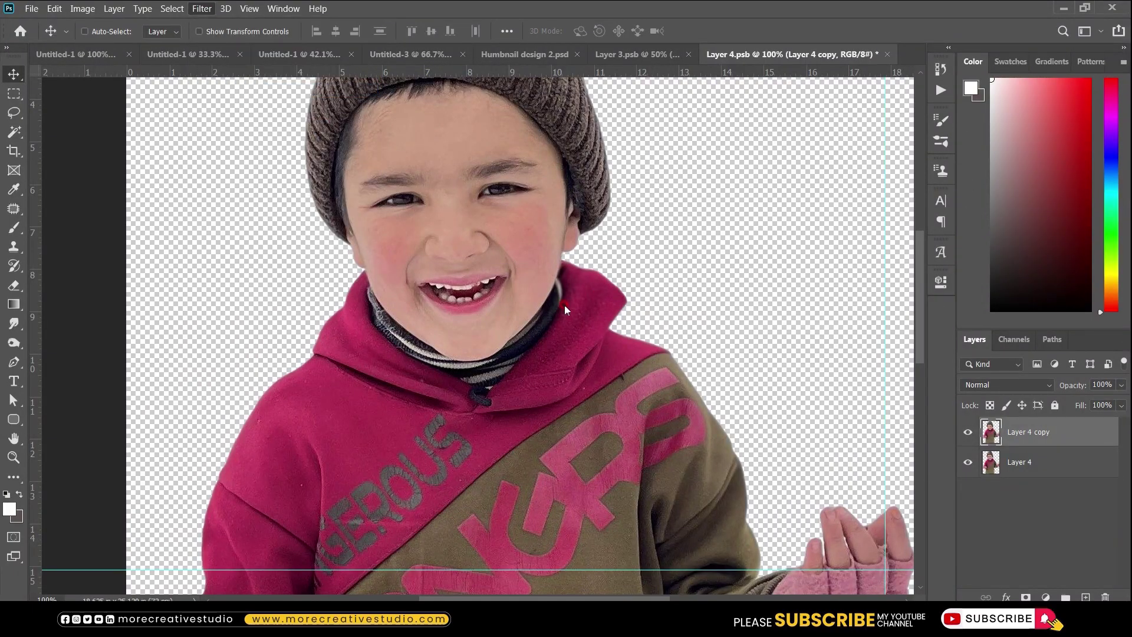
pyautogui.hotkey('ctrl', 'shift', 'a')
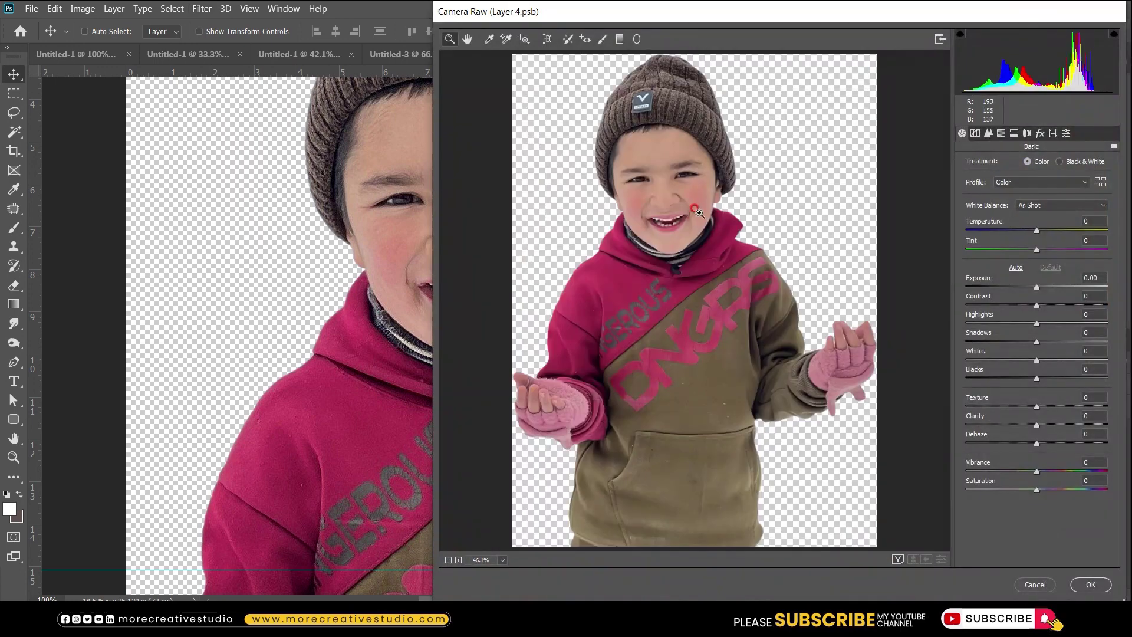
# Step: Apply Camera Raw with Texture +100, Clarity +30, Whites -15, Contrast +5 and Temperature +13
pyautogui.click(687, 205)
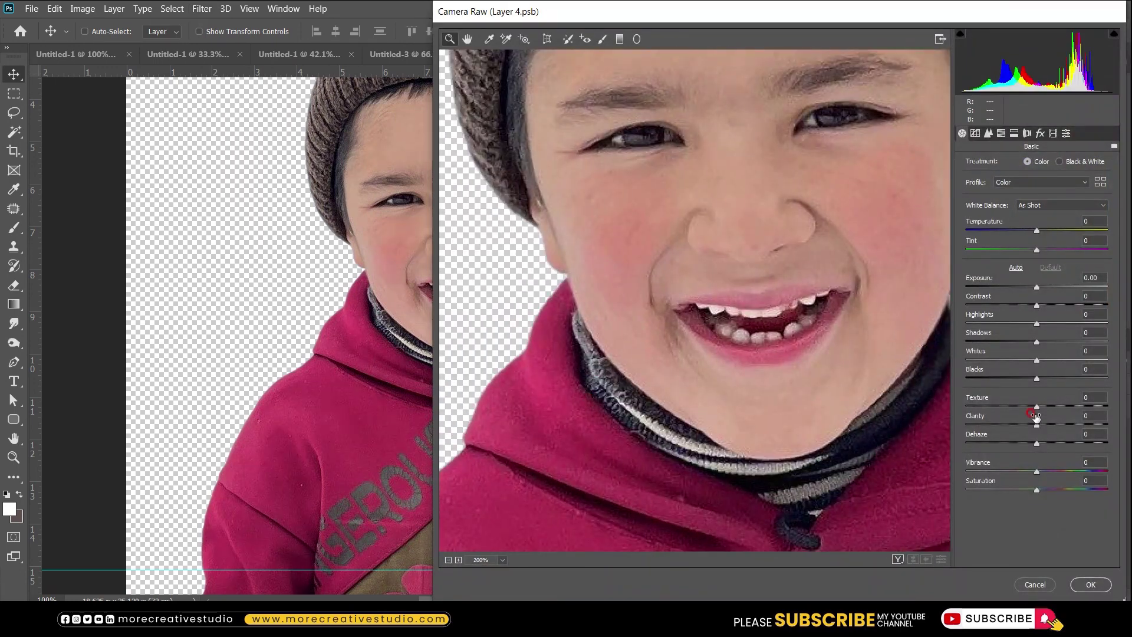
pyautogui.moveTo(1037, 407); pyautogui.dragTo(1096, 408)
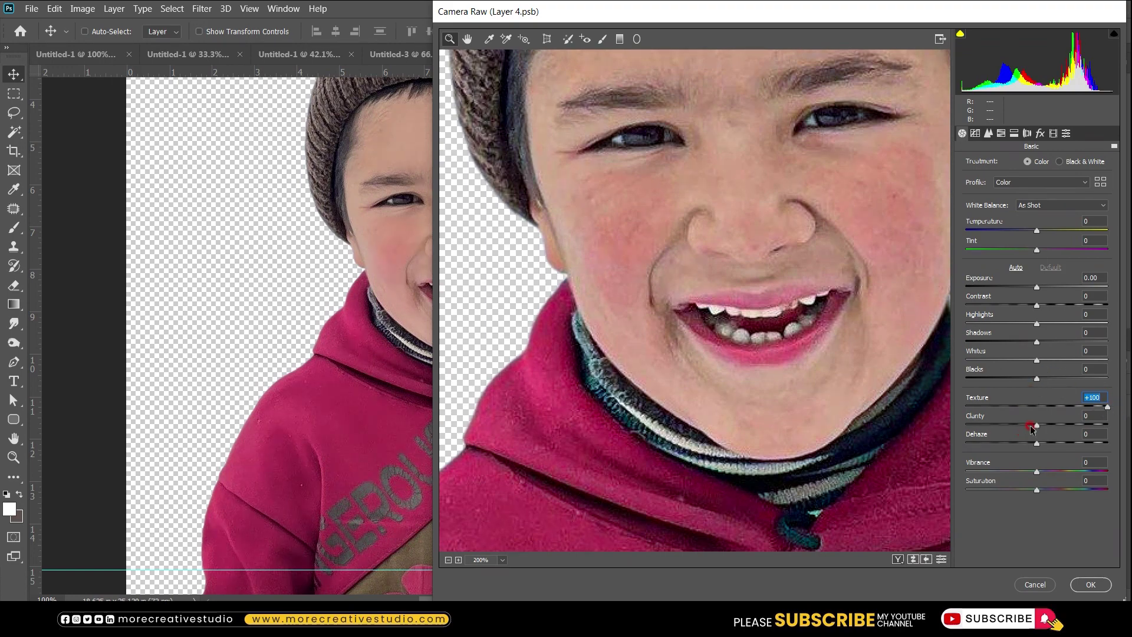
pyautogui.moveTo(1046, 426); pyautogui.dragTo(1063, 426)
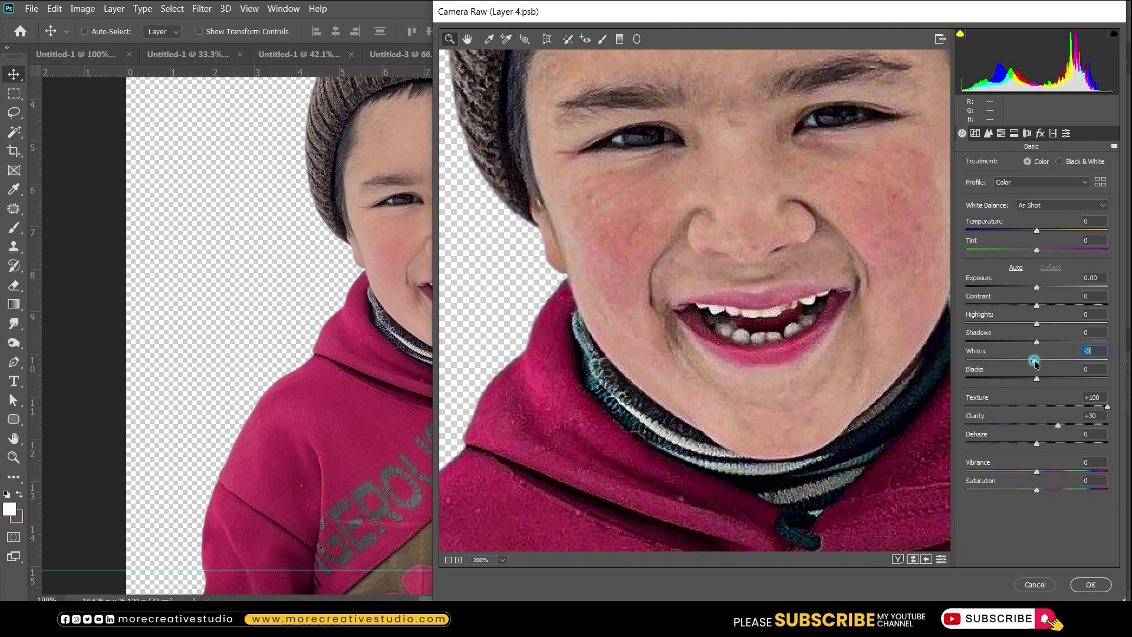
pyautogui.moveTo(1030, 363); pyautogui.dragTo(1027, 362)
pyautogui.moveTo(1036, 306)
pyautogui.mouseDown()
pyautogui.moveTo(1026, 308)
pyautogui.moveTo(1041, 310)
pyautogui.mouseUp()
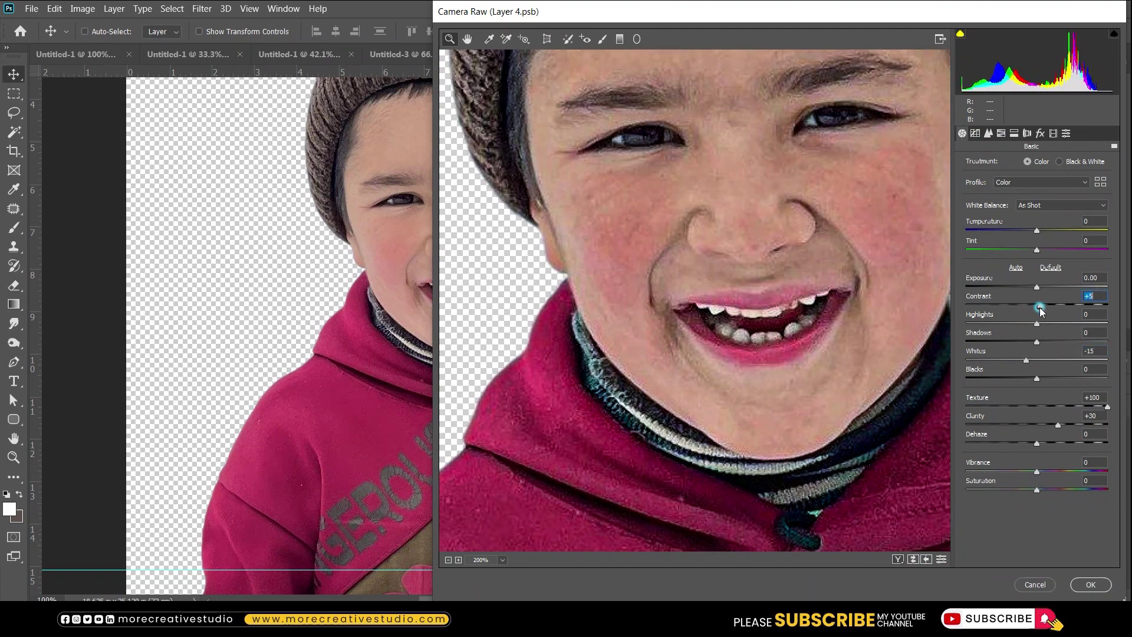
pyautogui.moveTo(1039, 232); pyautogui.dragTo(1045, 230)
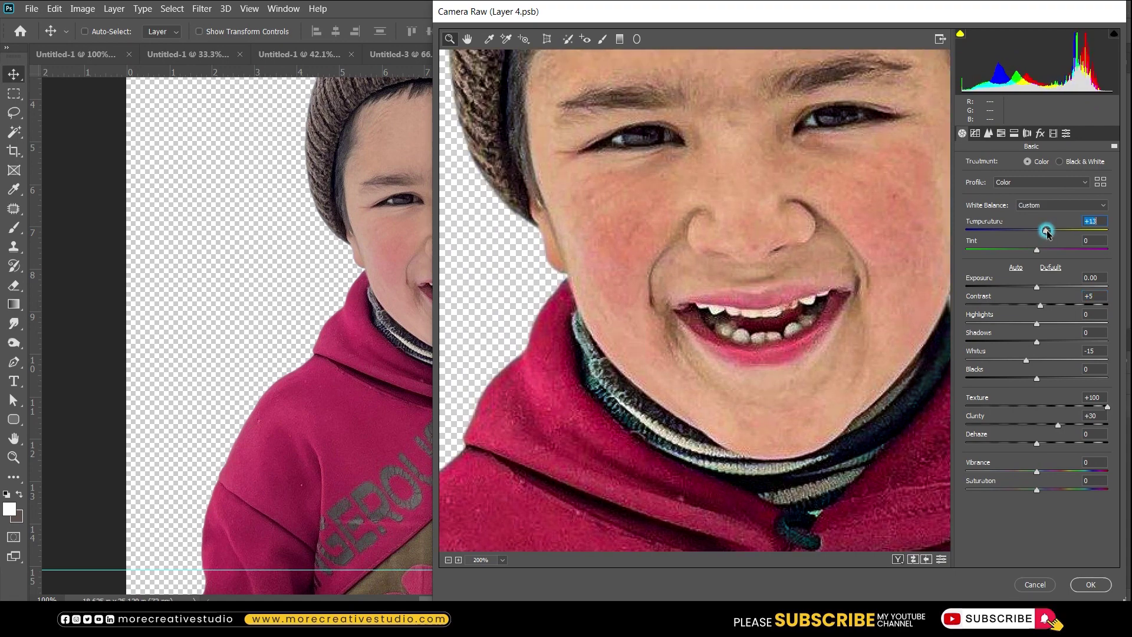
pyautogui.click(1091, 584)
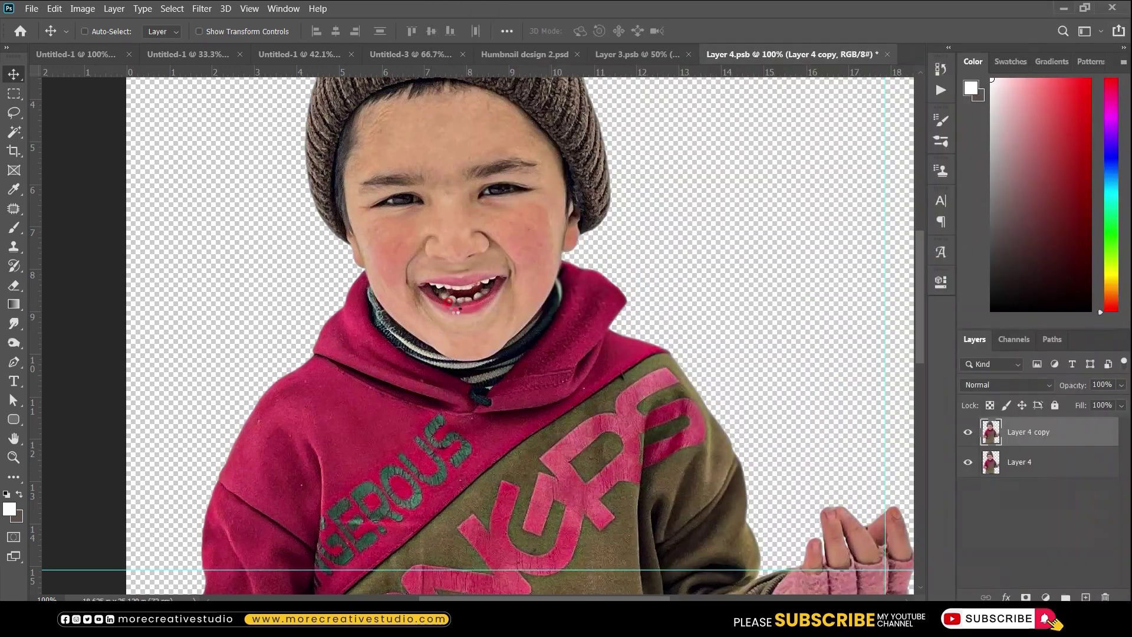
pyautogui.hotkey('ctrl', '0')
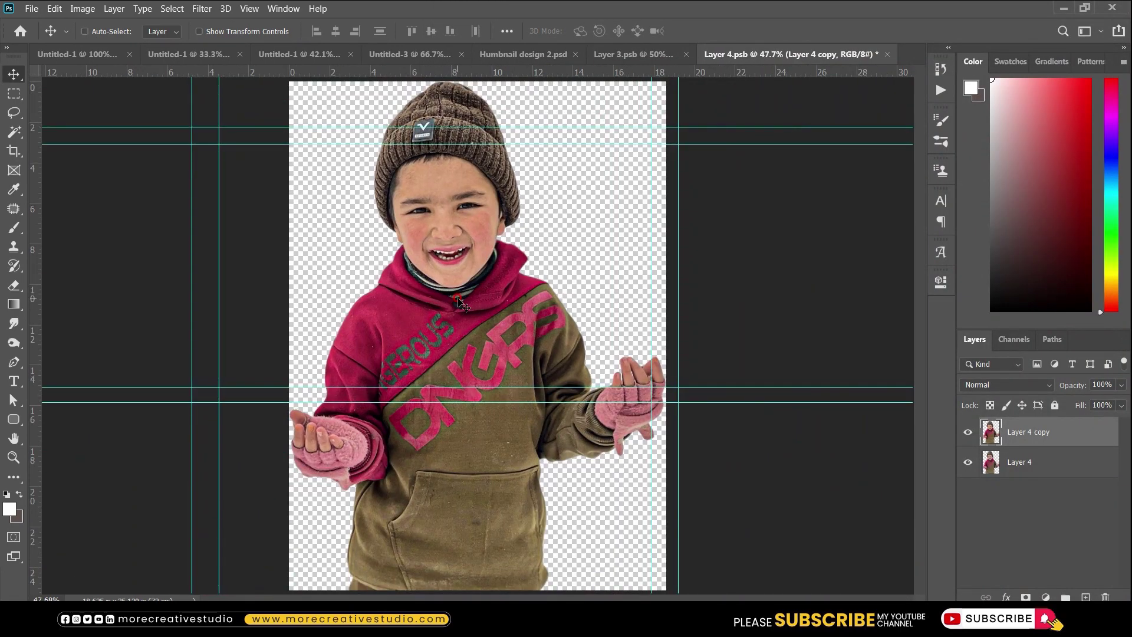
# Step: Set the sharpened copy to 60% opacity and clip it to the original boy layer
pyautogui.scroll(1, 454, 277)
pyautogui.scroll(1, 439, 236)
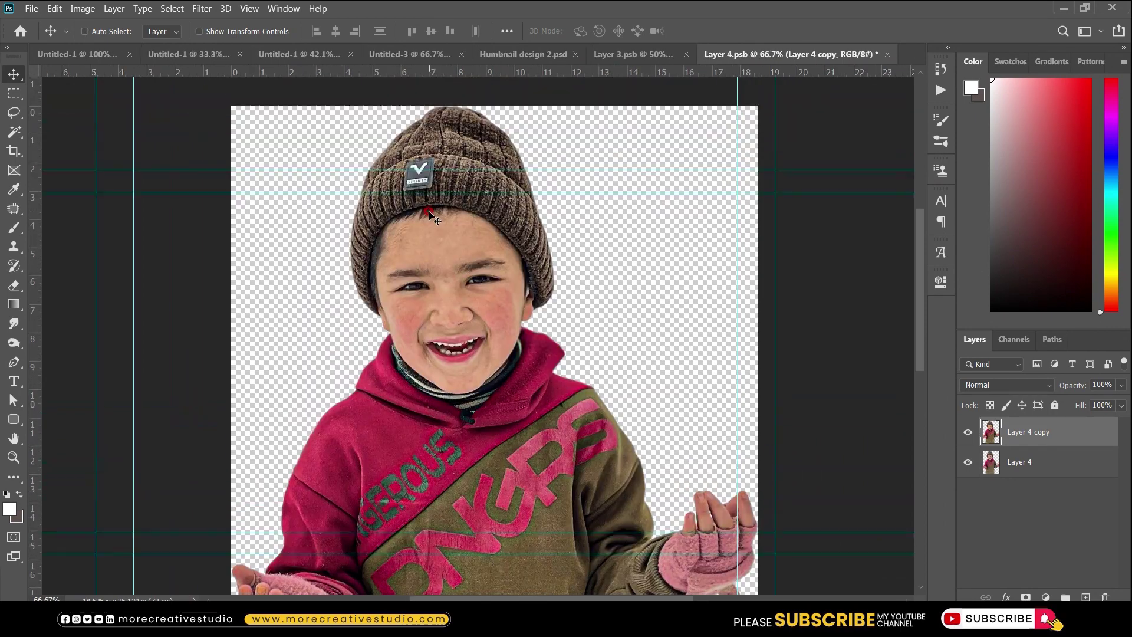
pyautogui.scroll(2, 439, 241)
pyautogui.scroll(1, 440, 240)
pyautogui.hotkey('ctrl', '0')
pyautogui.scroll(1, 401, 271)
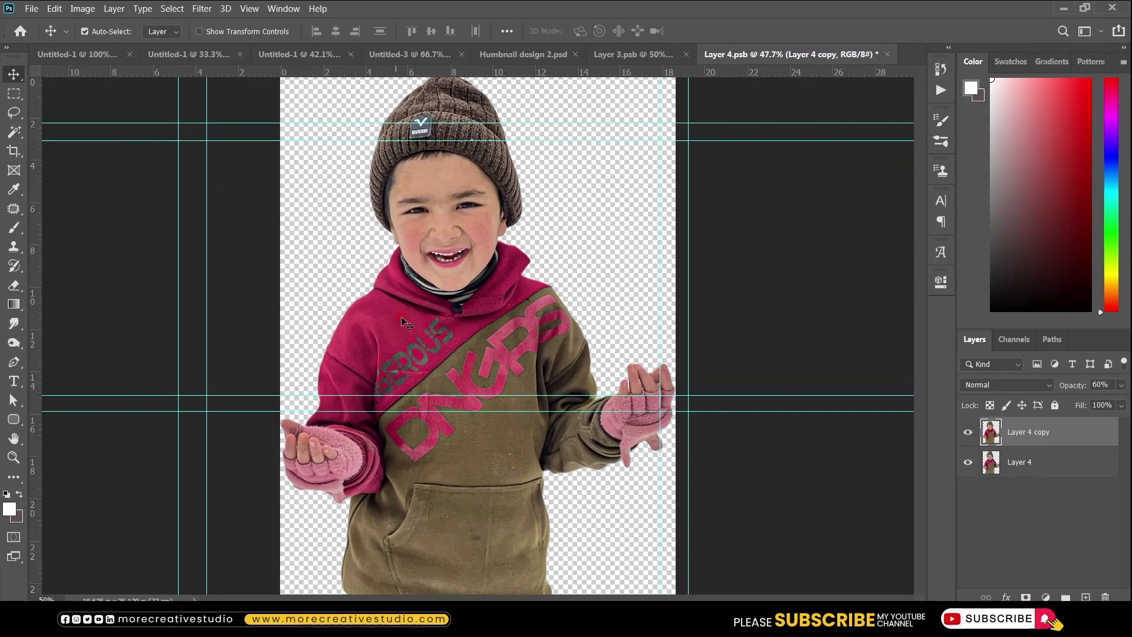
pyautogui.hotkey('ctrl', 'alt', 'g')
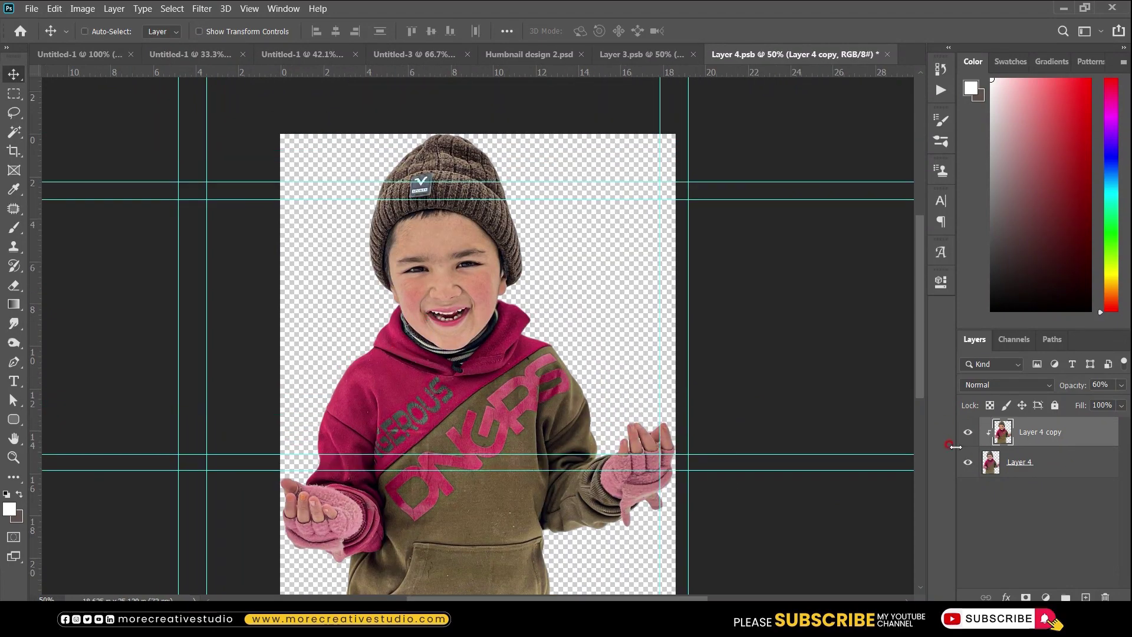
# Step: Save the boy's smart object and close it to return to the thumbnail
pyautogui.hotkey('ctrl', 'shift', 'alt', 'n')
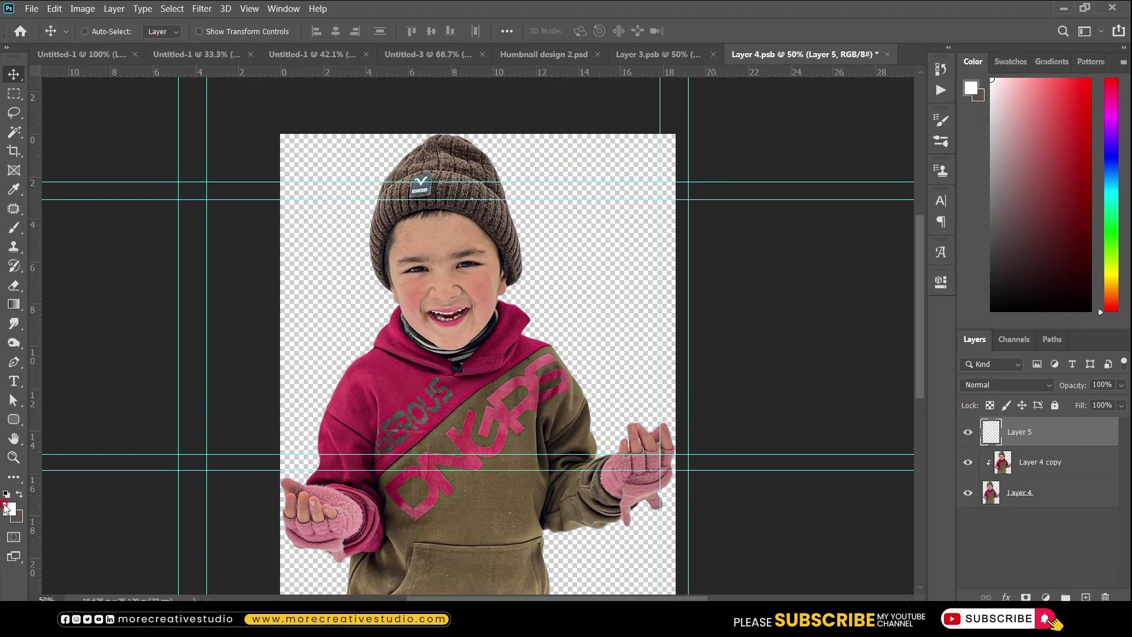
pyautogui.hotkey('ctrl', 'z')
pyautogui.hotkey('ctrl', 's')
pyautogui.hotkey('ctrl', 'w')
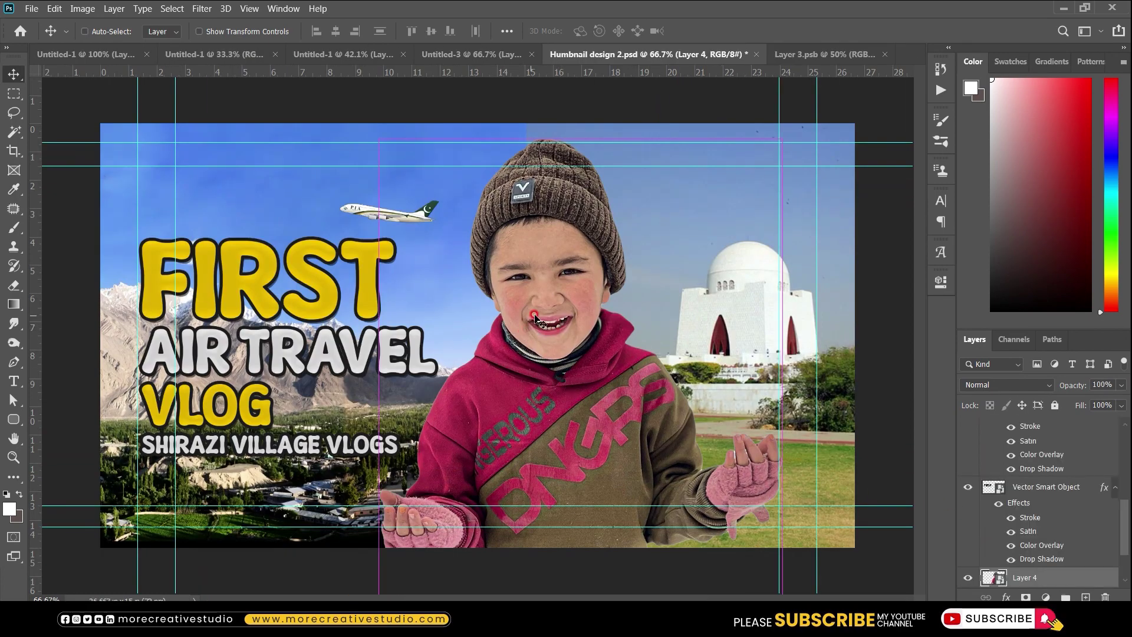
# Step: Enlarge the beanie boy, reposition him, and tilt him slightly
pyautogui.hotkey('ctrl', 't')
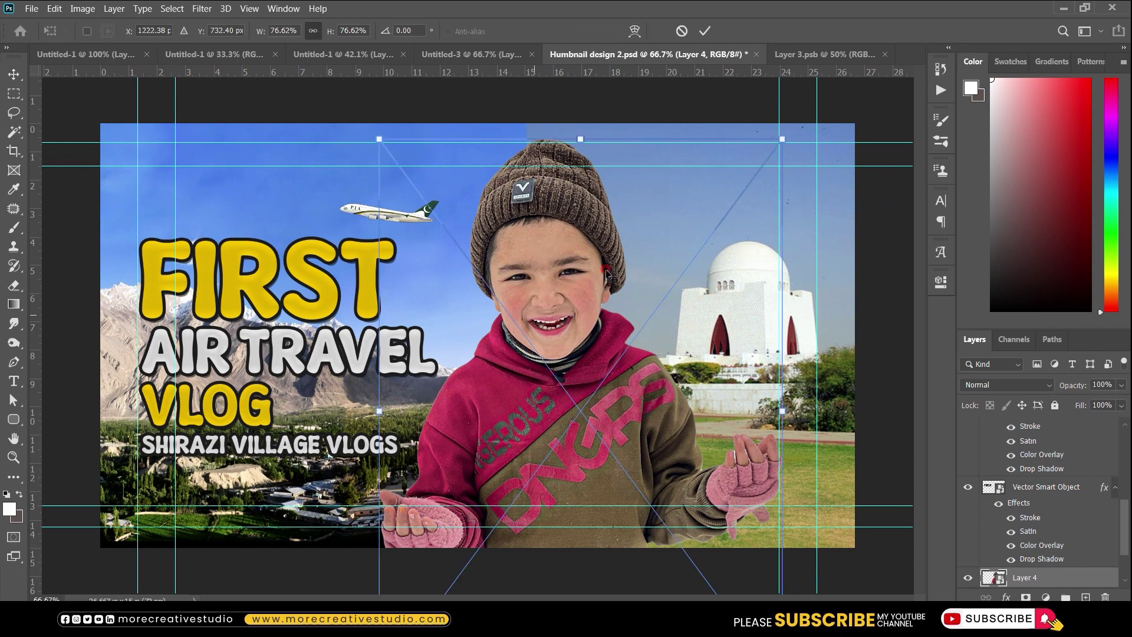
pyautogui.moveTo(786, 131); pyautogui.dragTo(797, 121)
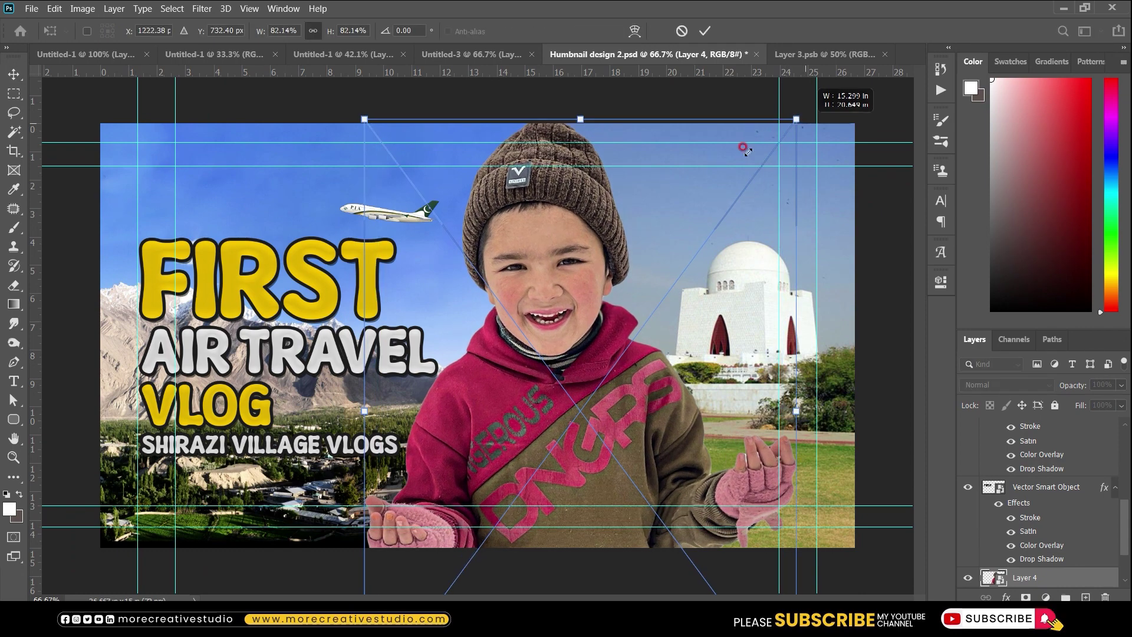
pyautogui.moveTo(553, 294); pyautogui.dragTo(565, 384)
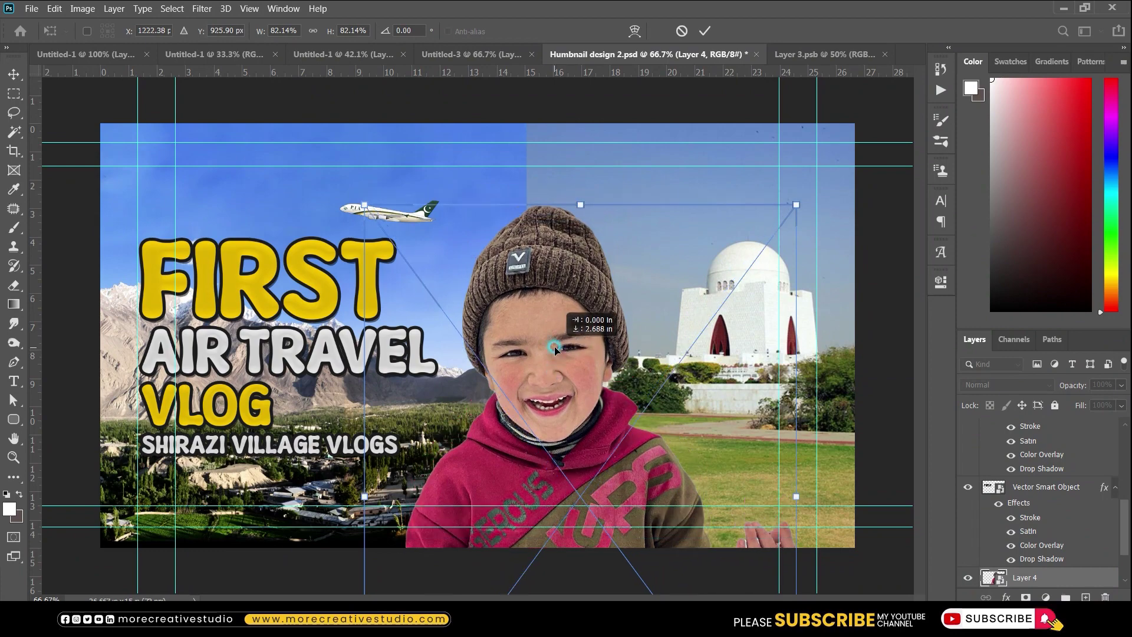
pyautogui.moveTo(796, 240); pyautogui.dragTo(823, 204)
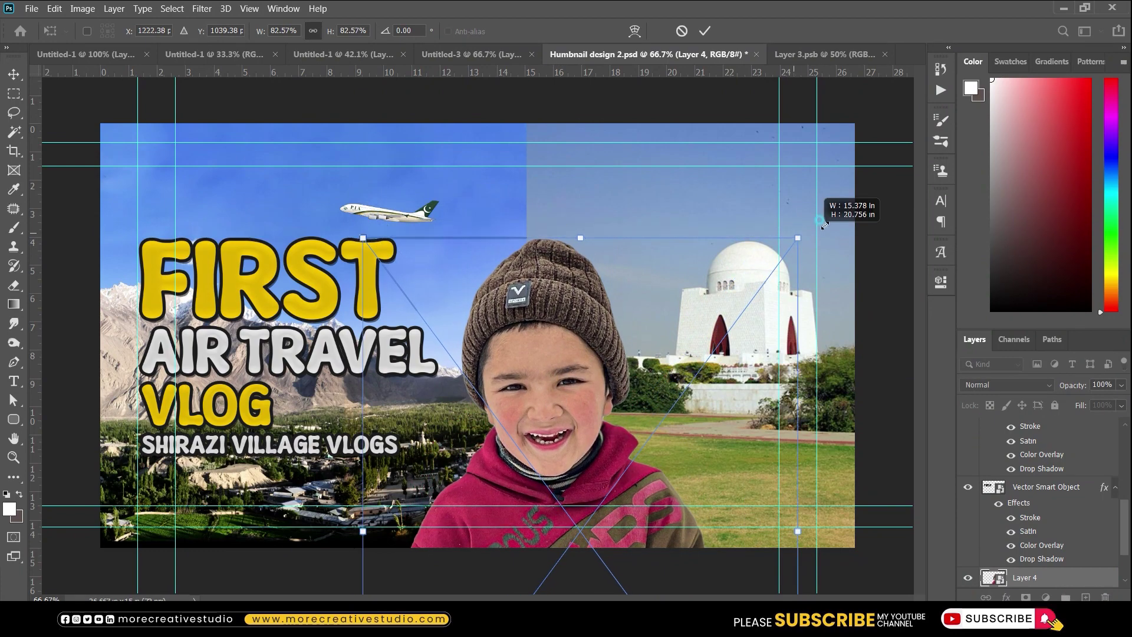
pyautogui.press('Return')
pyautogui.moveTo(557, 408); pyautogui.dragTo(558, 366)
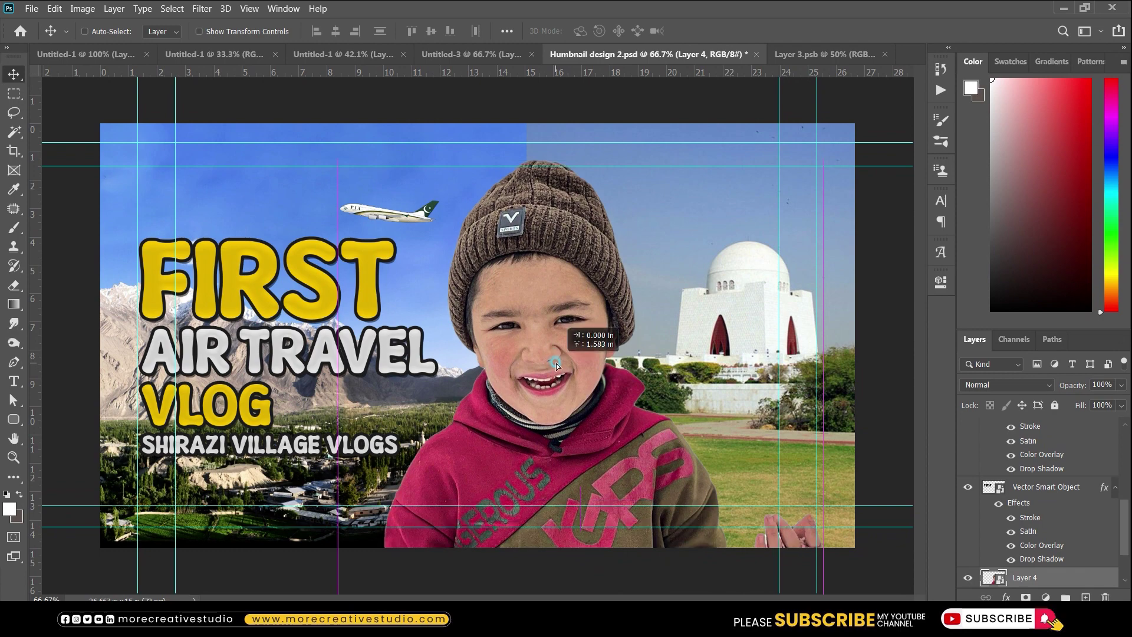
pyautogui.hotkey('ctrl', 't')
pyautogui.moveTo(704, 141); pyautogui.dragTo(714, 129)
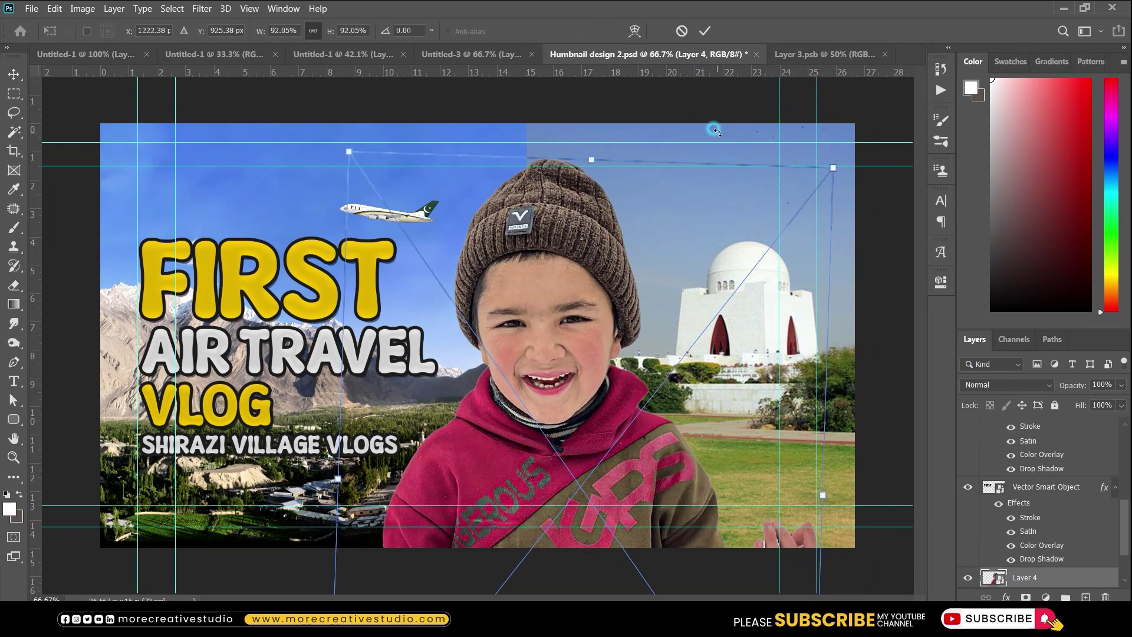
pyautogui.press('Return')
pyautogui.moveTo(571, 298); pyautogui.dragTo(560, 300)
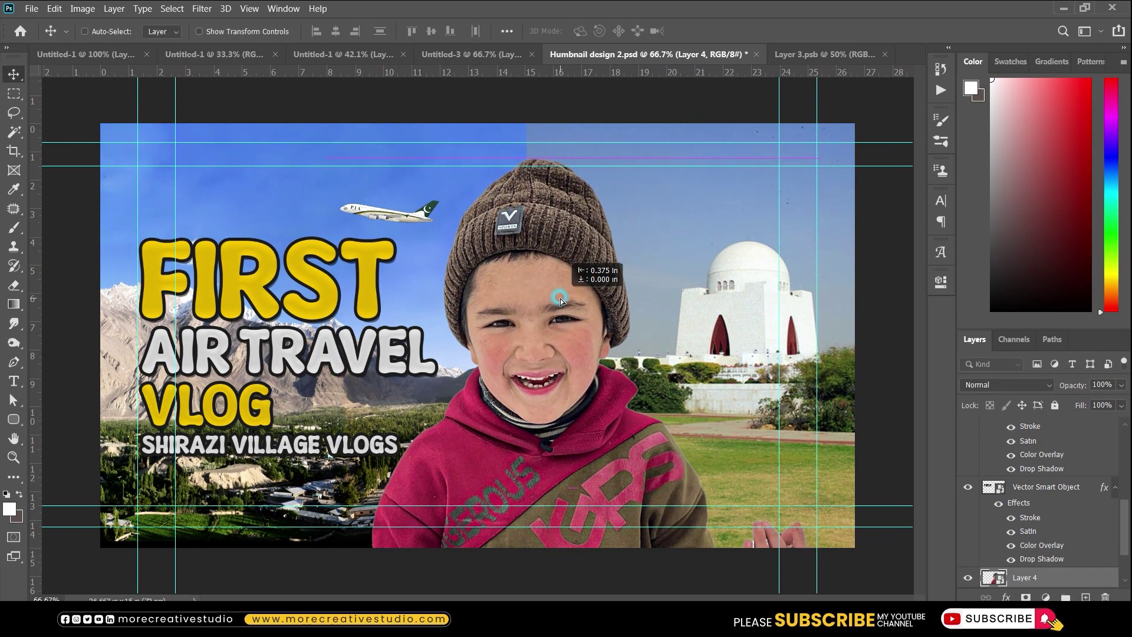
# Step: Drag the selfie-stick boy from his document into the thumbnail
pyautogui.click(472, 54)
pyautogui.moveTo(557, 228); pyautogui.dragTo(668, 65)
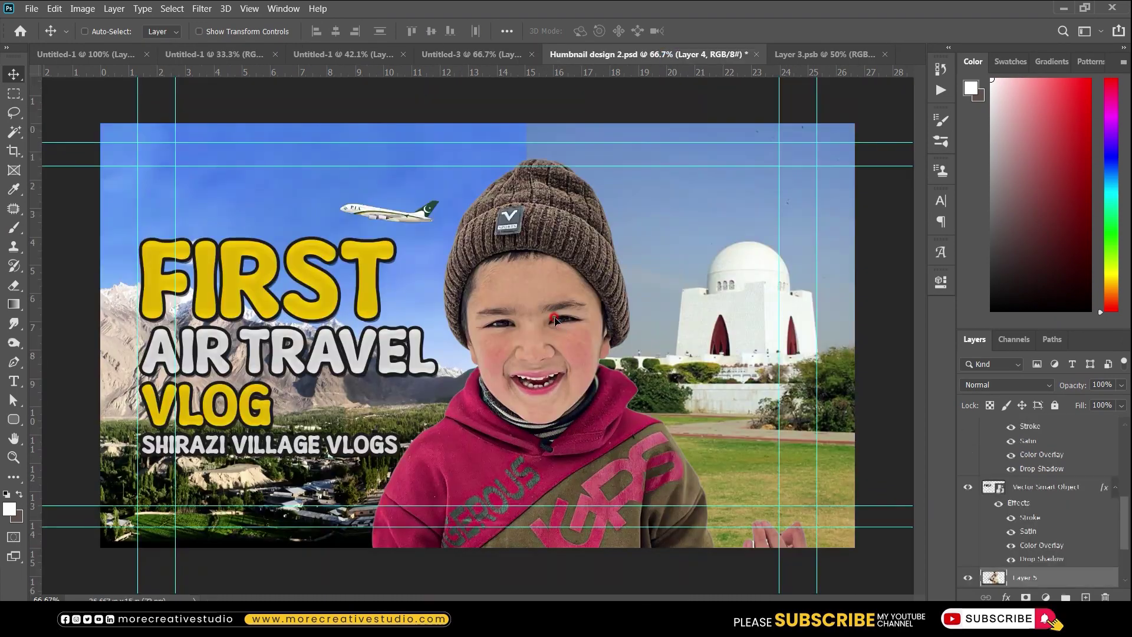
pyautogui.moveTo(668, 65); pyautogui.dragTo(653, 396)
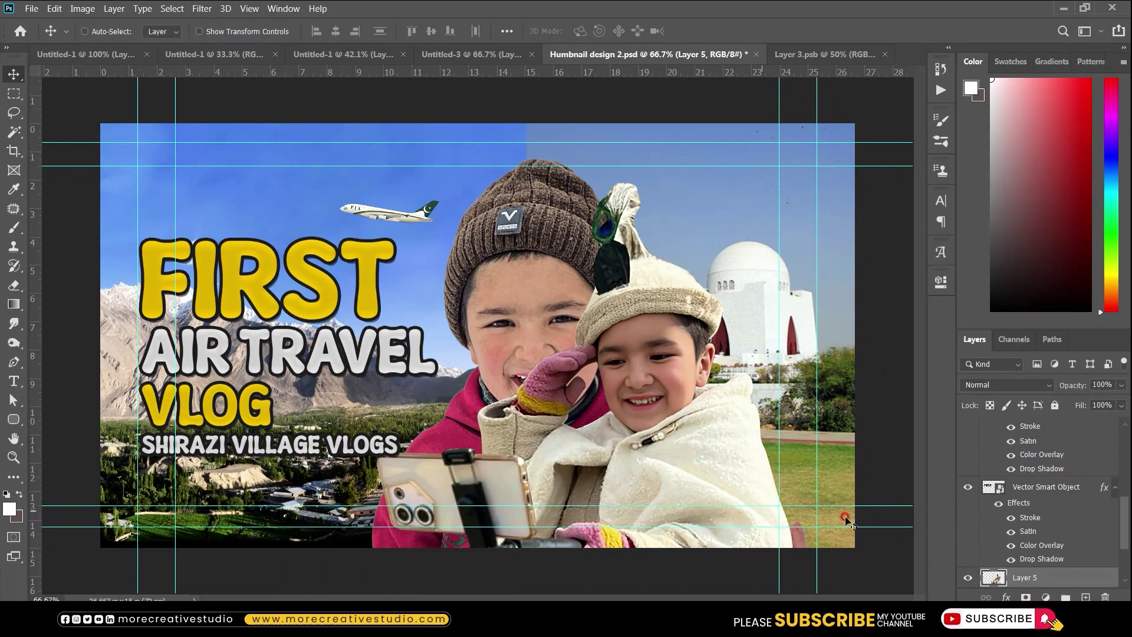
# Step: Convert the small boy to a smart object and shrink him to about three-quarter size
pyautogui.rightClick(1035, 581)
pyautogui.click(908, 187)
pyautogui.hotkey('ctrl', 't')
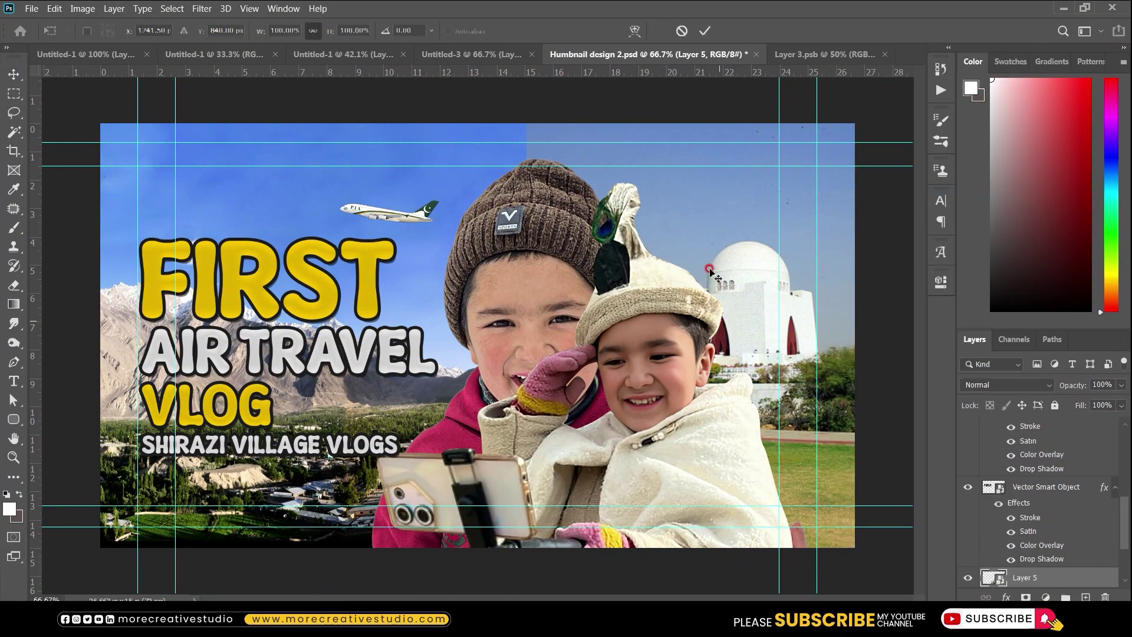
pyautogui.moveTo(790, 188); pyautogui.dragTo(755, 244)
pyautogui.moveTo(654, 495)
pyautogui.mouseDown()
pyautogui.moveTo(648, 472)
pyautogui.moveTo(558, 452)
pyautogui.mouseUp()
pyautogui.press('Return')
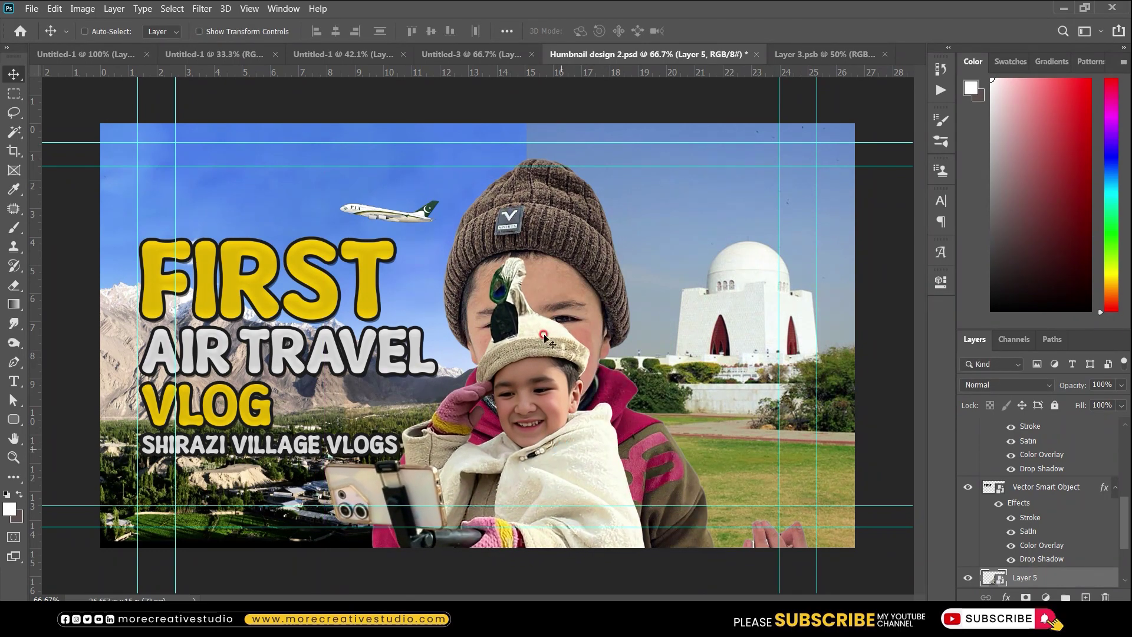
# Step: Mirror the big boy horizontally and shift both boys to the left
pyautogui.keyDown('ctrl'); pyautogui.click(565, 247); pyautogui.keyUp('ctrl')
pyautogui.hotkey('ctrl', 't')
pyautogui.rightClick(580, 271)
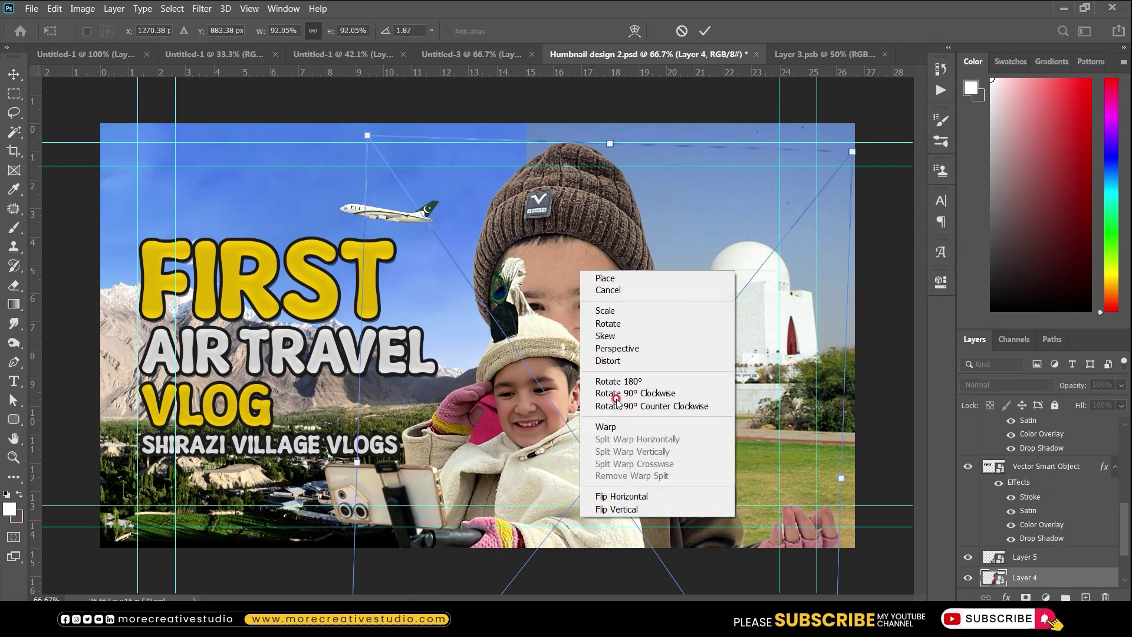
pyautogui.click(628, 495)
pyautogui.press('Return')
pyautogui.press('Return')
pyautogui.moveTo(552, 458); pyautogui.dragTo(513, 455)
pyautogui.moveTo(644, 353)
pyautogui.mouseDown()
pyautogui.moveTo(587, 334)
pyautogui.moveTo(577, 345)
pyautogui.mouseUp()
# Step: Tilt the big boy very slightly and rearrange the two boys side by side
pyautogui.hotkey('ctrl', 't')
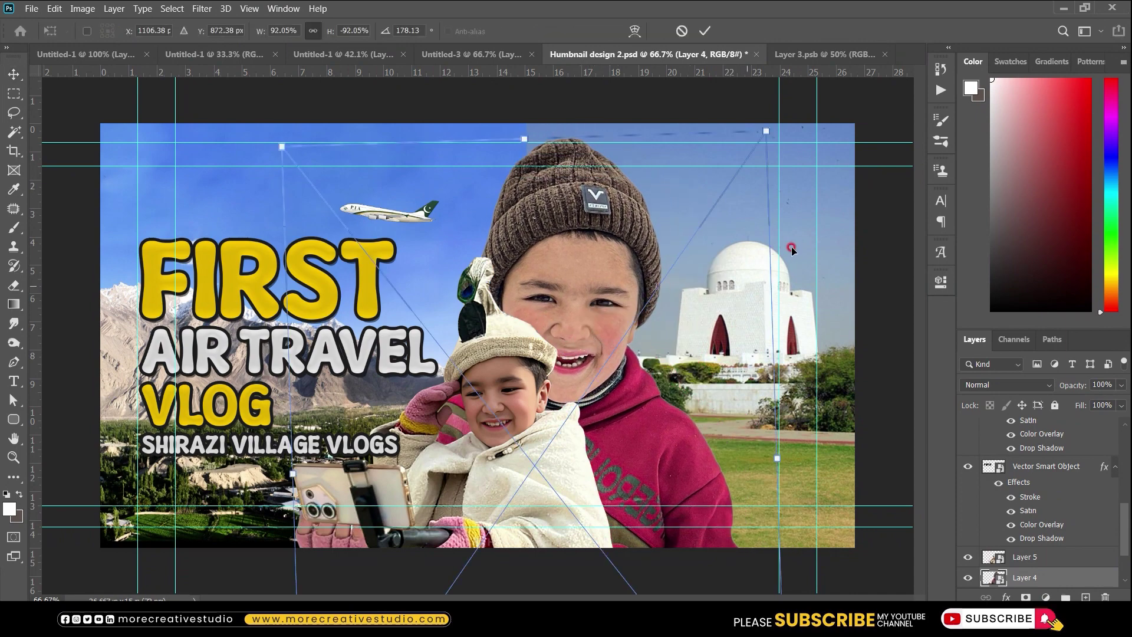
pyautogui.moveTo(799, 242); pyautogui.dragTo(798, 240)
pyautogui.press('Return')
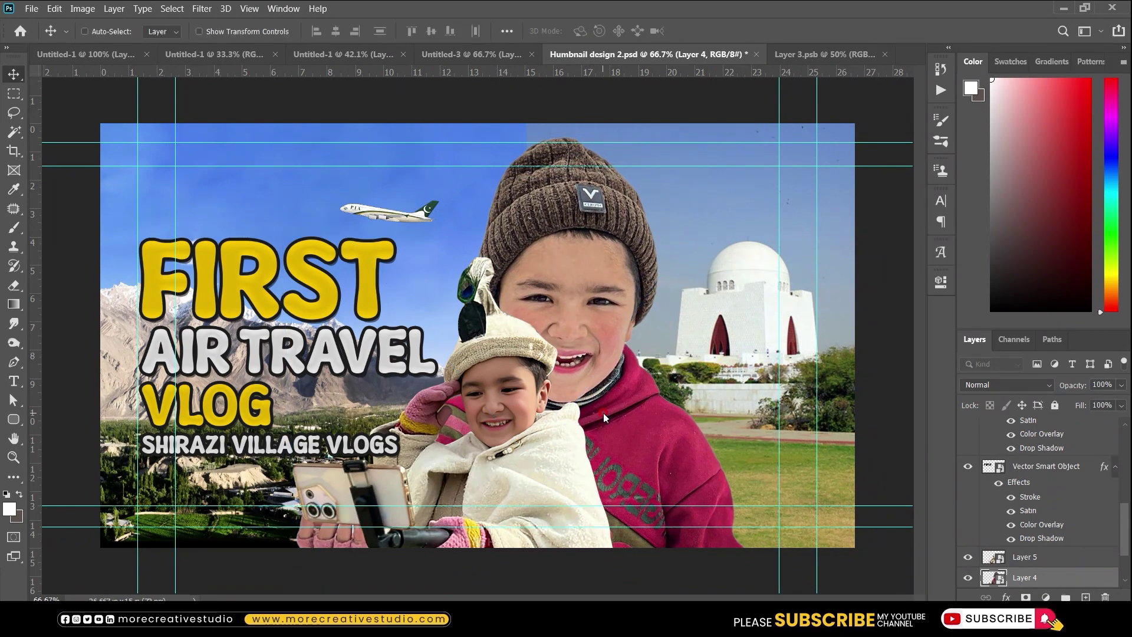
pyautogui.moveTo(634, 449); pyautogui.dragTo(654, 436)
pyautogui.moveTo(522, 476)
pyautogui.mouseDown()
pyautogui.moveTo(500, 486)
pyautogui.moveTo(531, 450)
pyautogui.mouseUp()
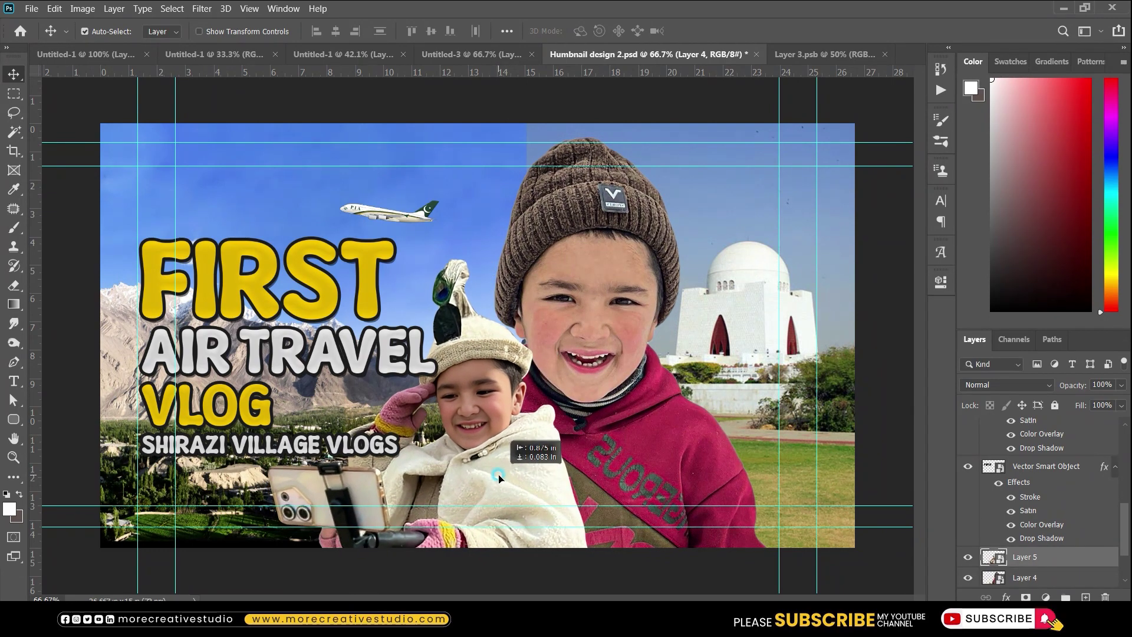
# Step: Scale both boys together to 93.6% and raise them a little
pyautogui.keyDown('shift'); pyautogui.click(617, 453); pyautogui.keyUp('shift')
pyautogui.hotkey('ctrl', 't')
pyautogui.moveTo(803, 136); pyautogui.dragTo(787, 157)
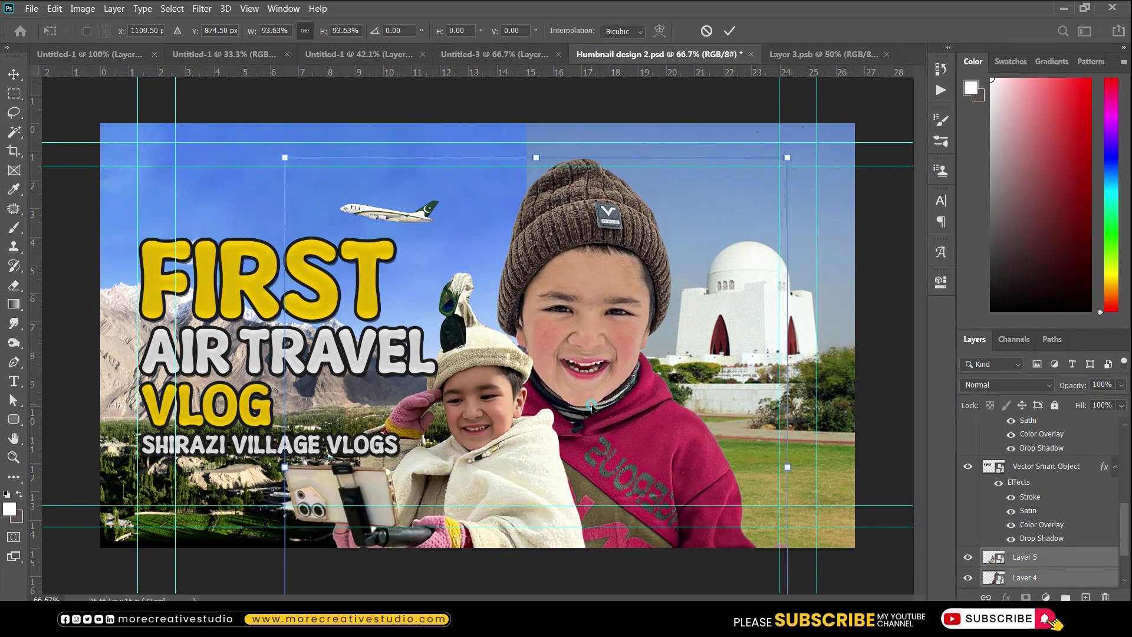
pyautogui.moveTo(591, 406); pyautogui.dragTo(592, 391)
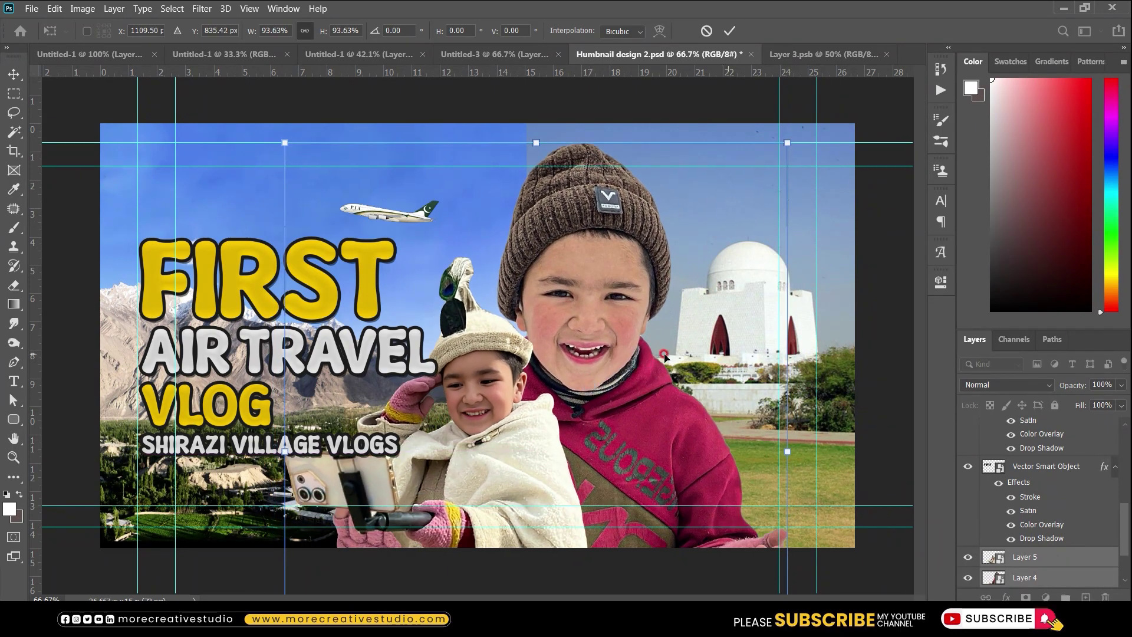
pyautogui.press('Return')
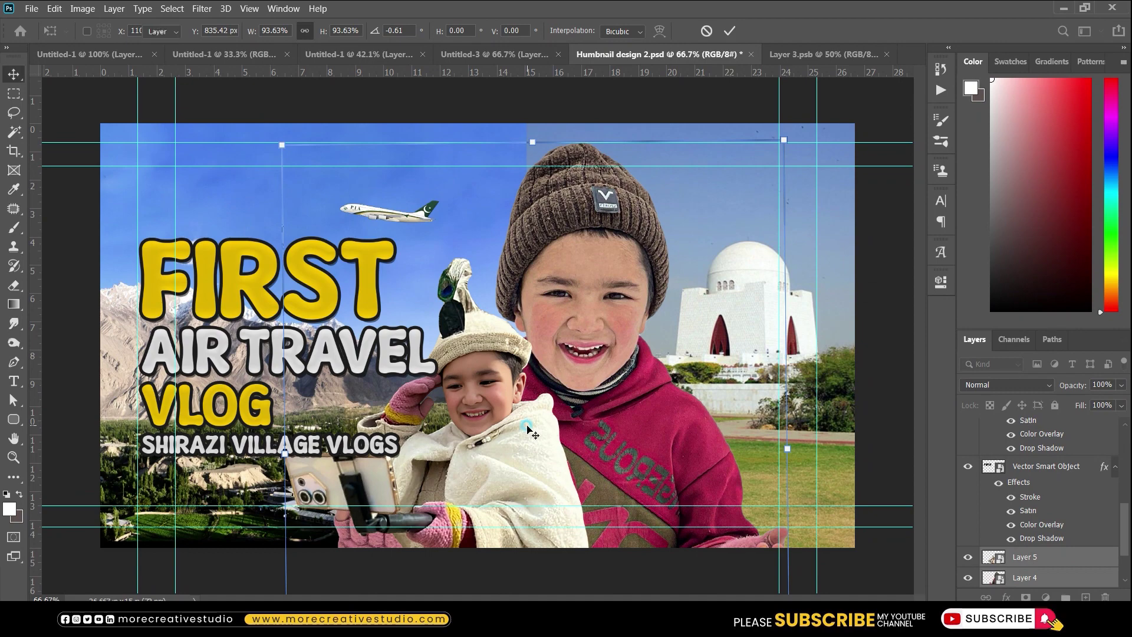
pyautogui.keyDown('ctrl'); pyautogui.click(277, 390); pyautogui.keyUp('ctrl')
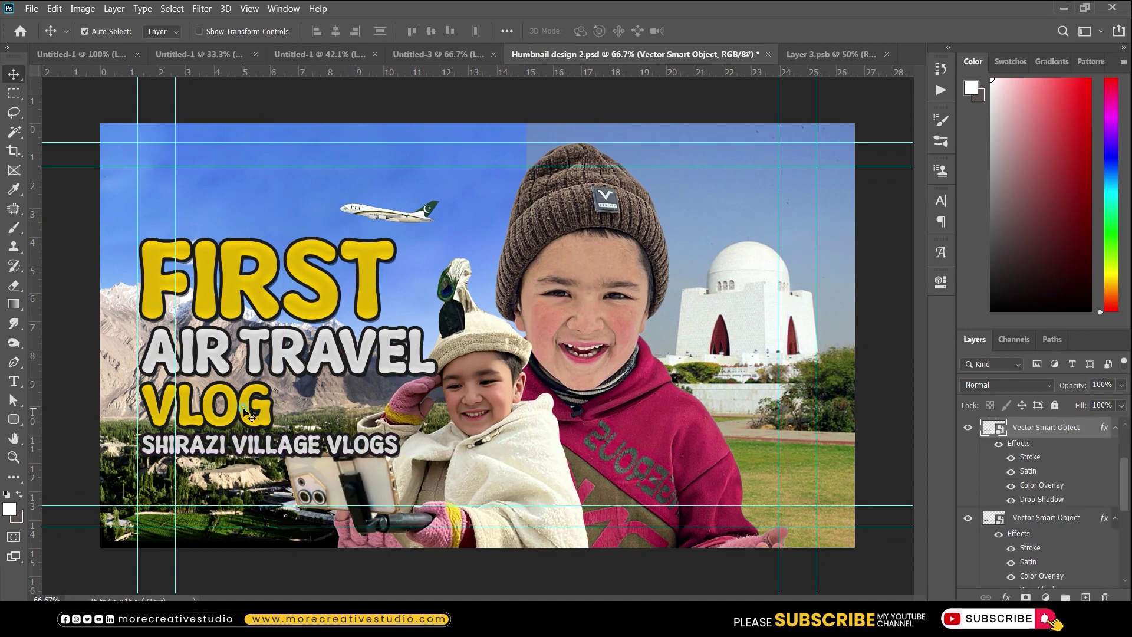
# Step: Move the title up and left and scale it to 95.7%
pyautogui.moveTo(289, 311); pyautogui.dragTo(273, 300)
pyautogui.hotkey('ctrl', 't')
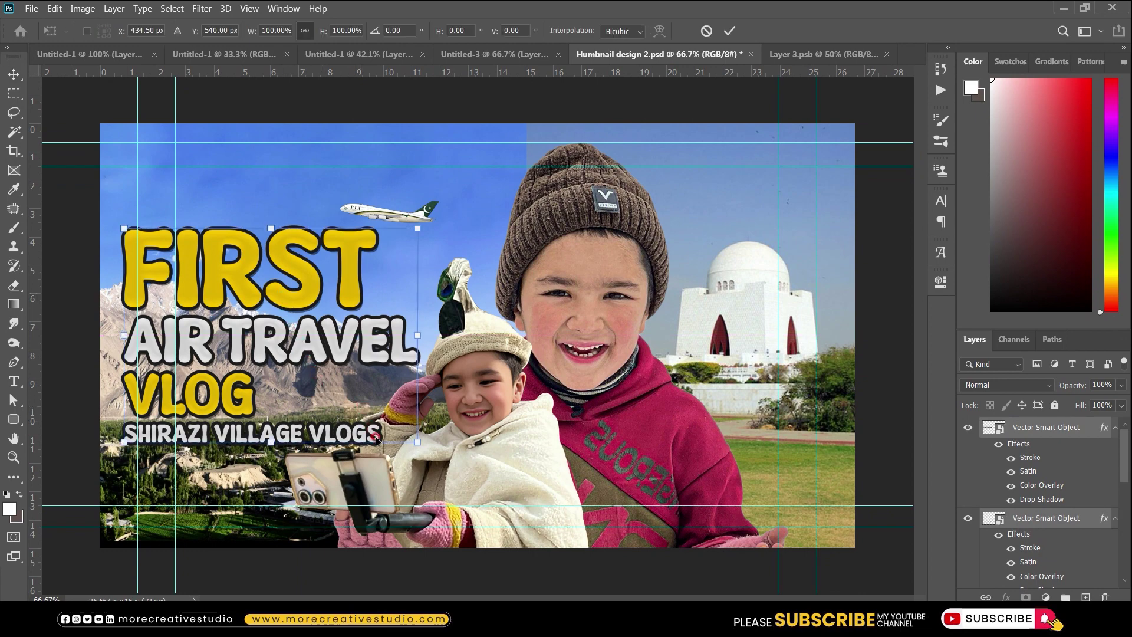
pyautogui.moveTo(415, 439); pyautogui.dragTo(411, 437)
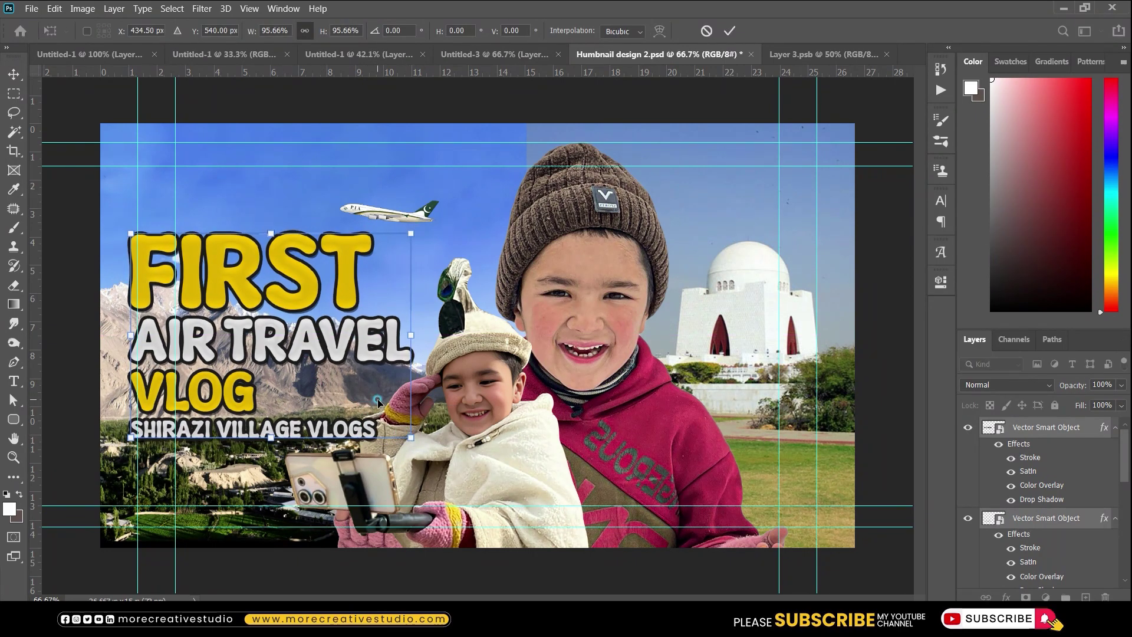
pyautogui.press('Return')
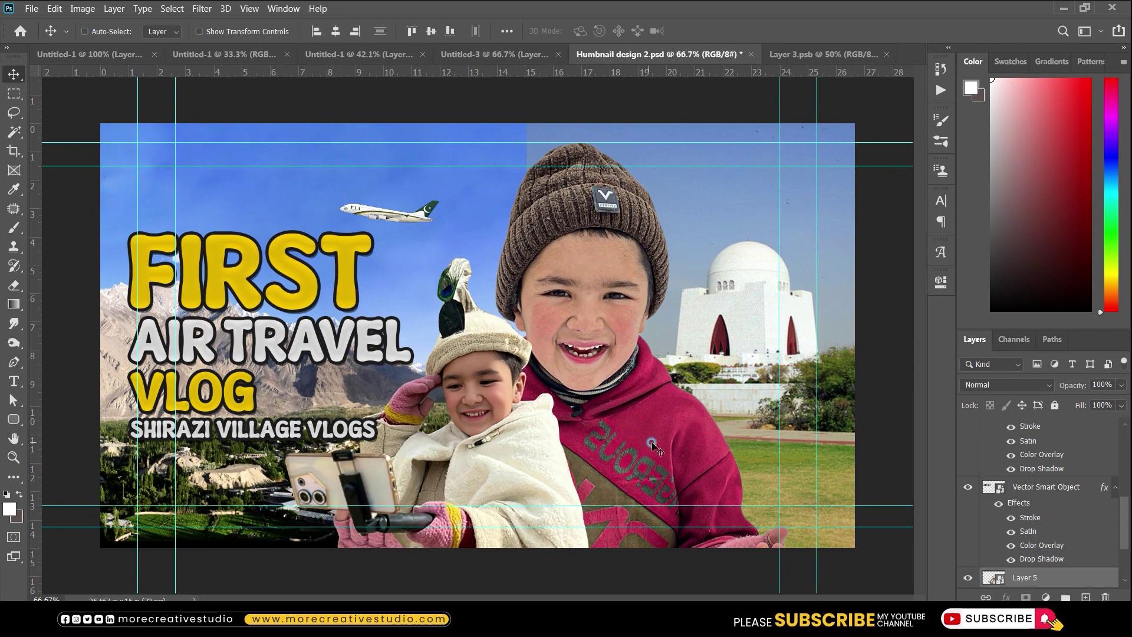
# Step: Nudge the small boy right and flip the big boy back to his original facing
pyautogui.moveTo(651, 448); pyautogui.dragTo(660, 448)
pyautogui.hotkey('alt', '[')
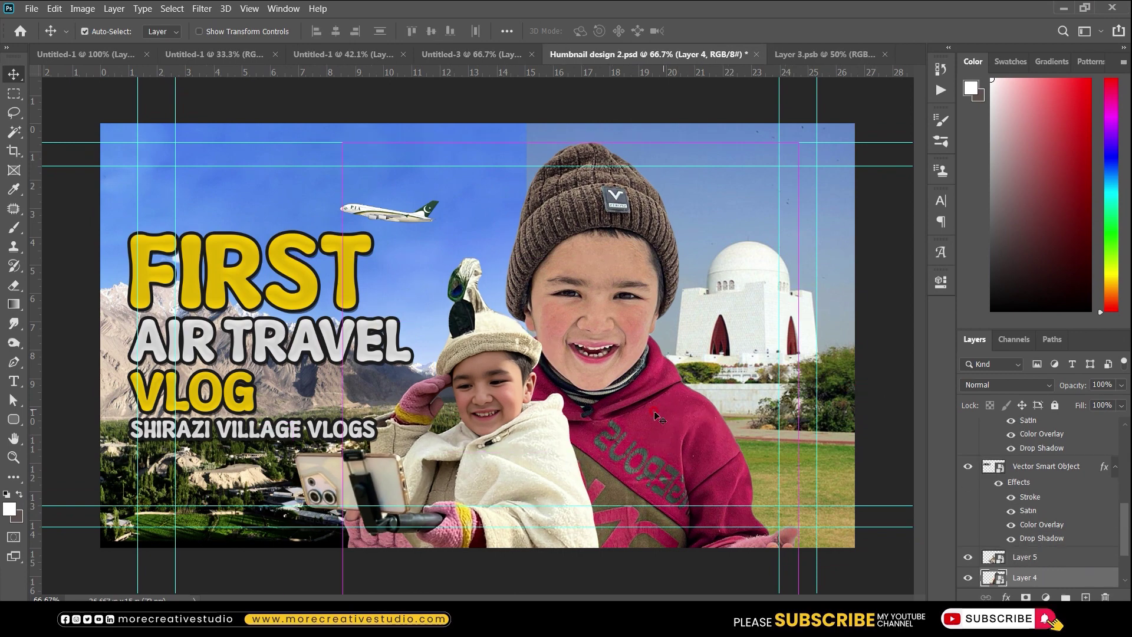
pyautogui.hotkey('ctrl', 't')
pyautogui.rightClick(669, 413)
pyautogui.click(678, 407)
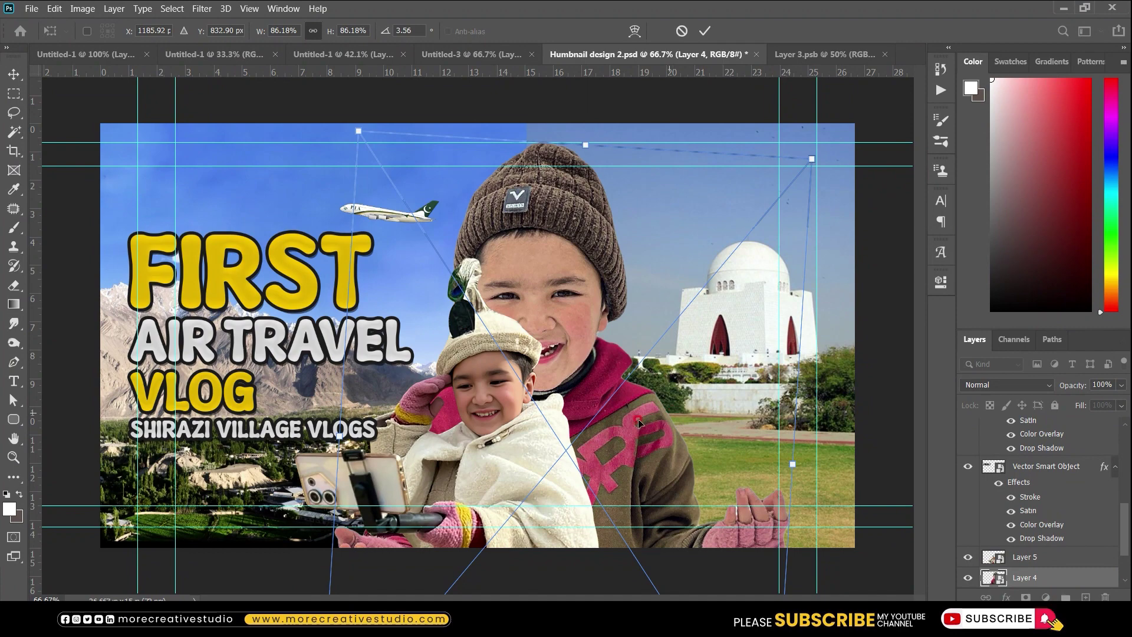
pyautogui.press('Return')
pyautogui.moveTo(607, 420)
pyautogui.mouseDown()
pyautogui.moveTo(629, 418)
pyautogui.moveTo(608, 420)
pyautogui.mouseUp()
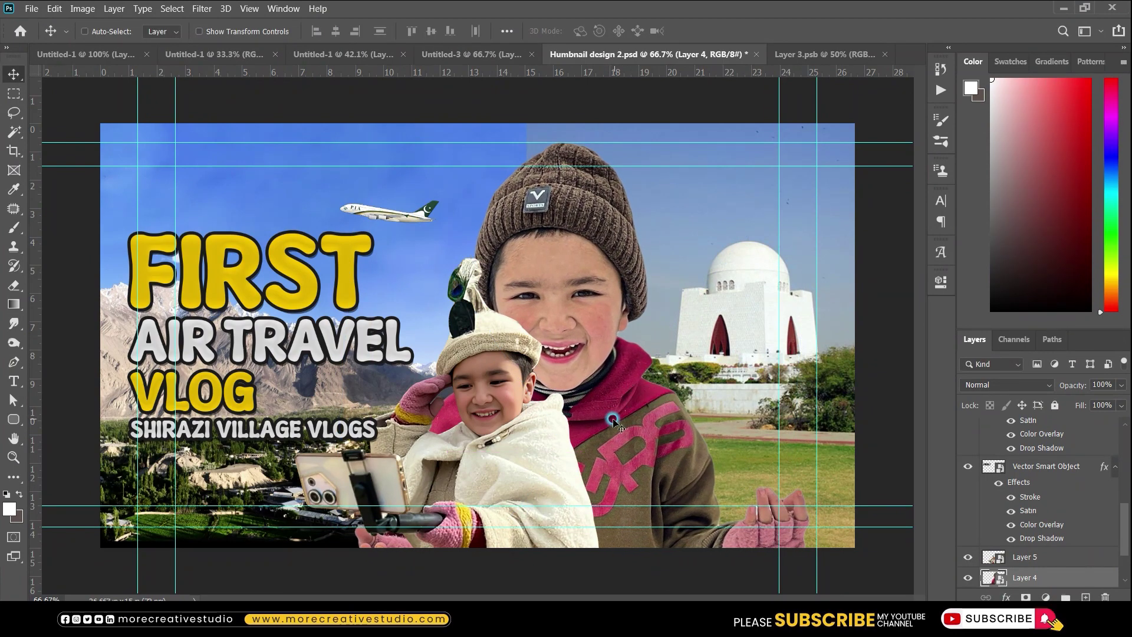
# Step: Nudge the small boy into place and shift the mausoleum background slightly right
pyautogui.moveTo(511, 405)
pyautogui.mouseDown()
pyautogui.moveTo(497, 422)
pyautogui.moveTo(521, 394)
pyautogui.mouseUp()
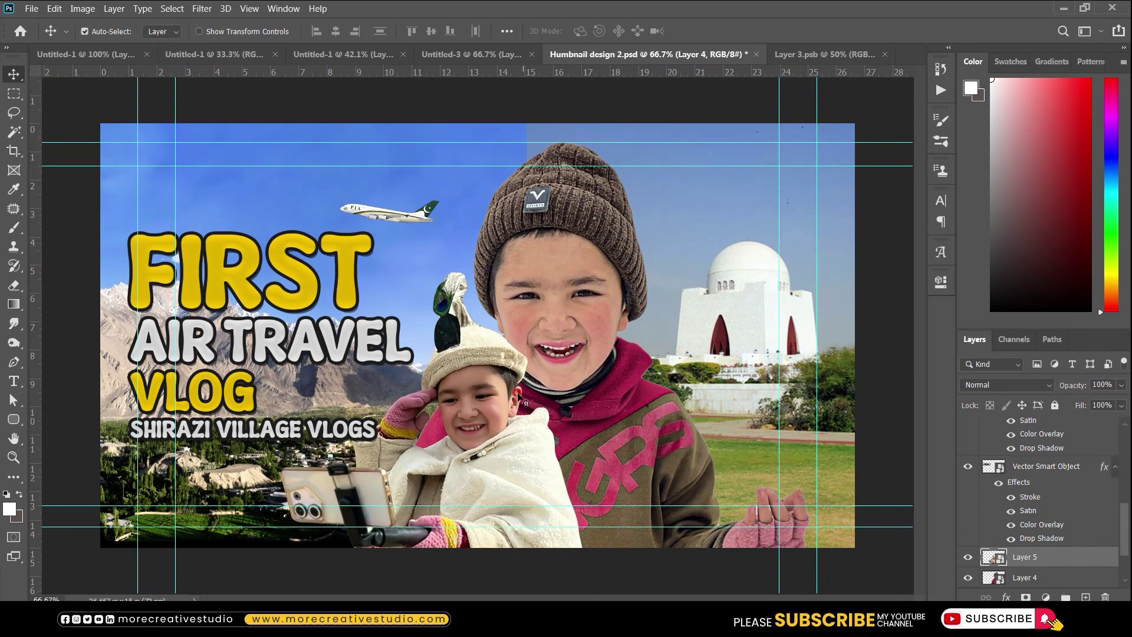
pyautogui.moveTo(507, 378); pyautogui.dragTo(516, 383)
pyautogui.click(577, 343)
pyautogui.moveTo(691, 272); pyautogui.dragTo(696, 272)
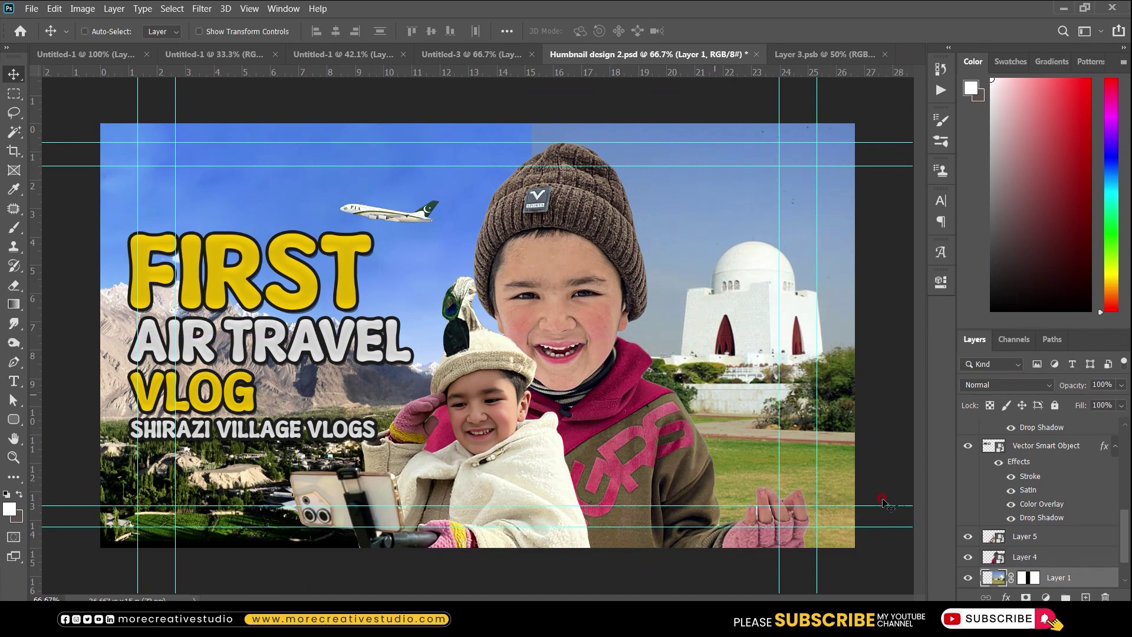
# Step: Erase the sky seam along the top of the background layer's mask
pyautogui.press('e')
pyautogui.moveTo(519, 136); pyautogui.dragTo(566, 136)
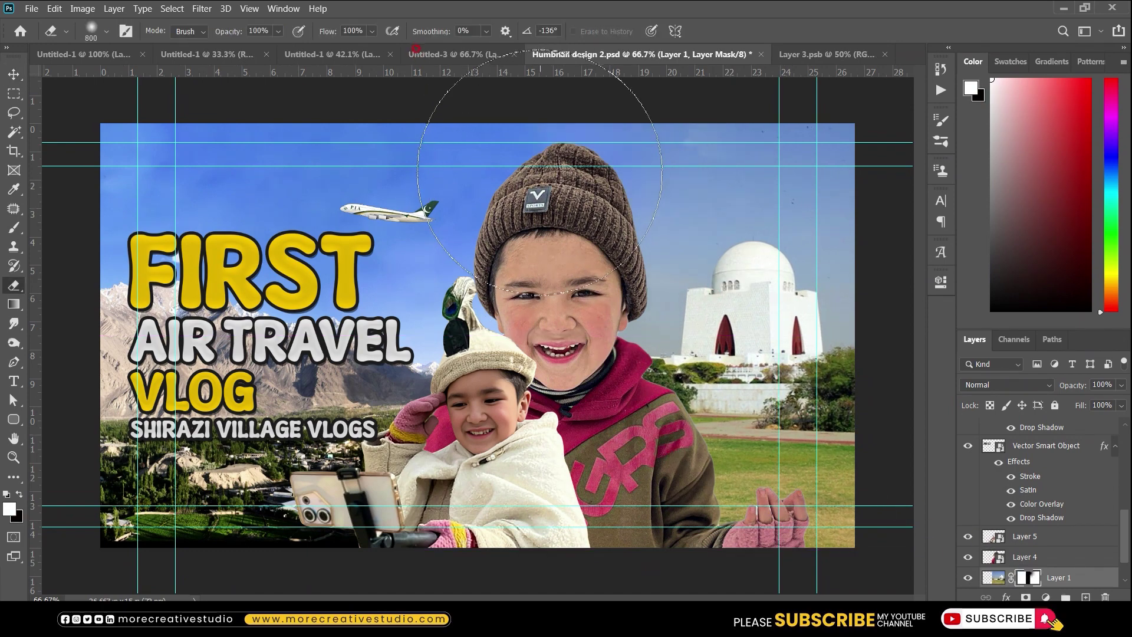
pyautogui.press('v')
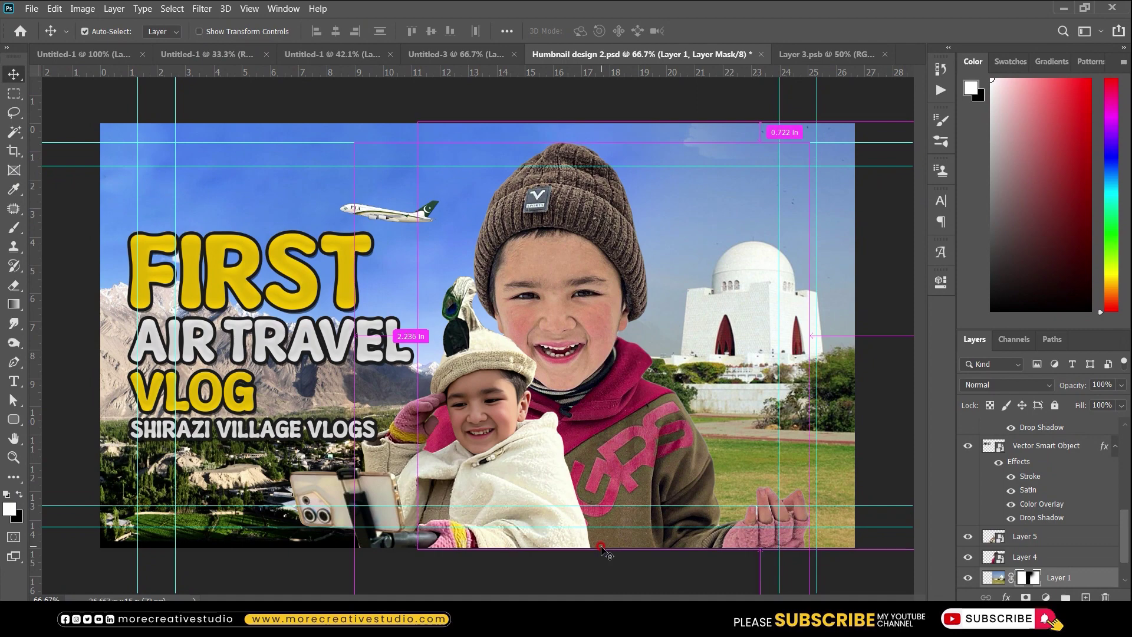
# Step: Shift the small boy and then both boys right, moving the small boy back left
pyautogui.scroll(1, 590, 466)
pyautogui.keyDown('ctrl'); pyautogui.click(627, 459); pyautogui.keyUp('ctrl')
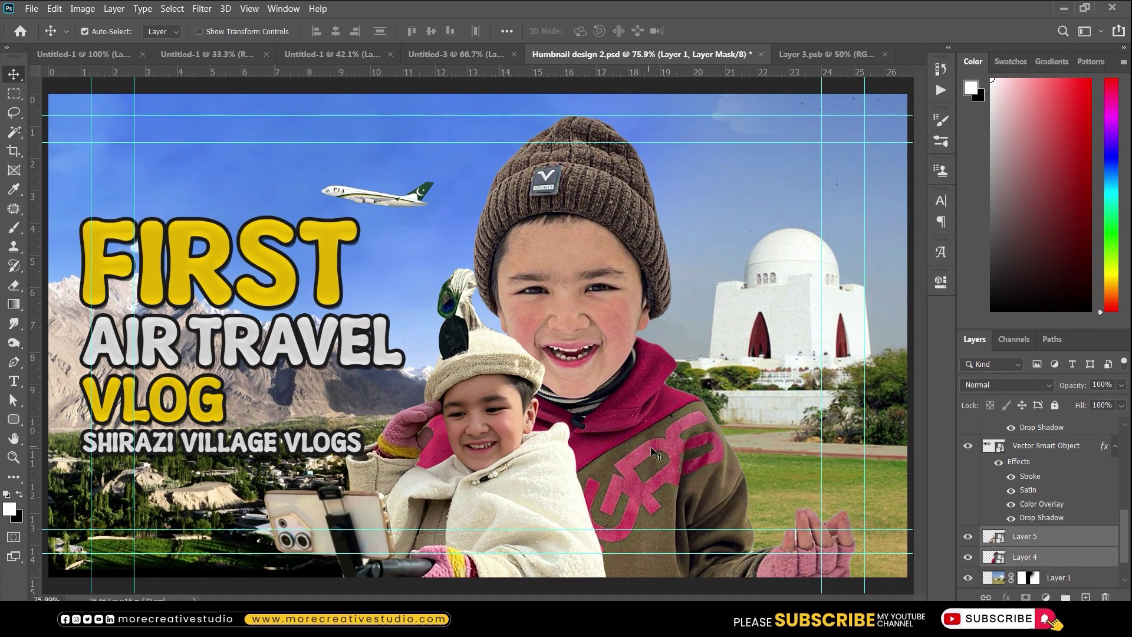
pyautogui.moveTo(626, 459); pyautogui.dragTo(652, 457)
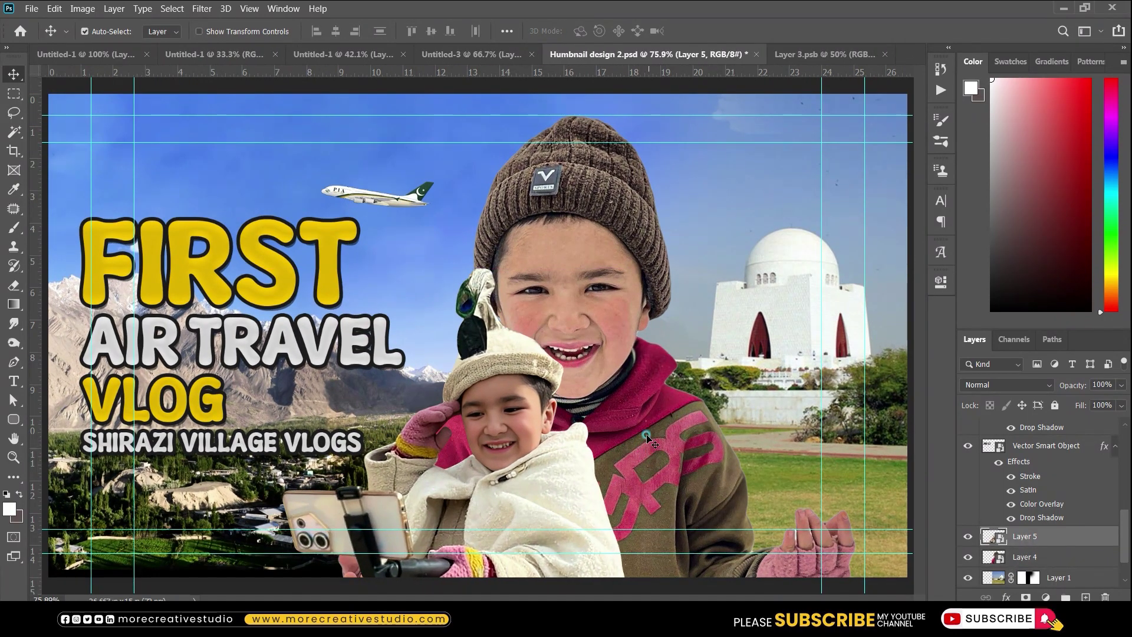
pyautogui.keyDown('shift'); pyautogui.click(647, 438); pyautogui.keyUp('shift')
pyautogui.moveTo(647, 437); pyautogui.dragTo(662, 434)
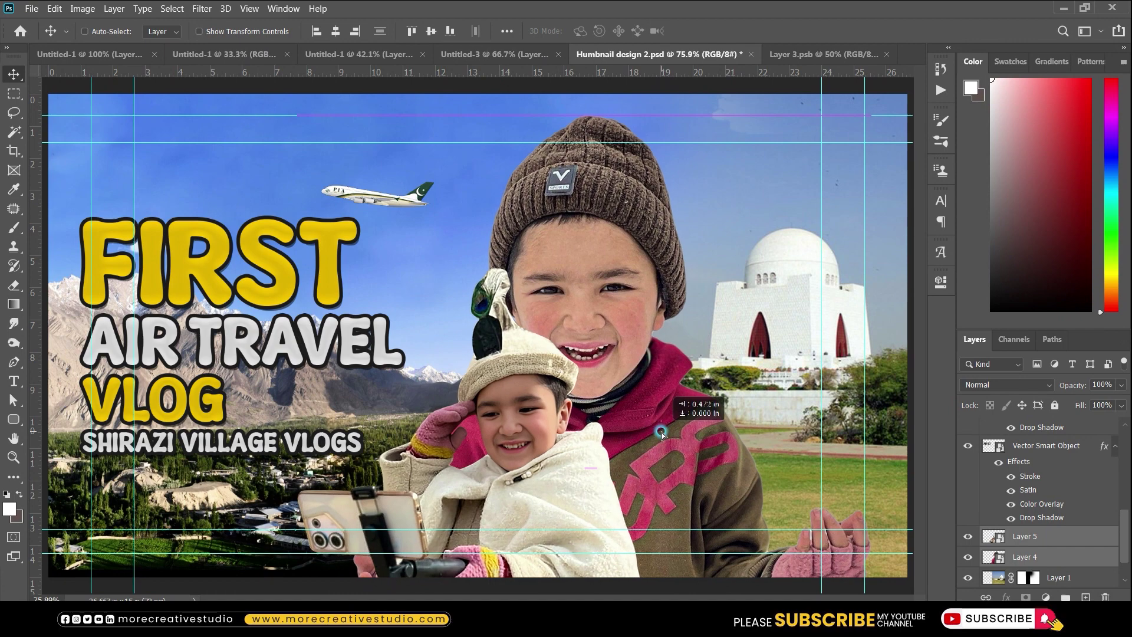
pyautogui.moveTo(515, 381)
pyautogui.mouseDown()
pyautogui.moveTo(500, 381)
pyautogui.moveTo(500, 405)
pyautogui.moveTo(500, 393)
pyautogui.mouseUp()
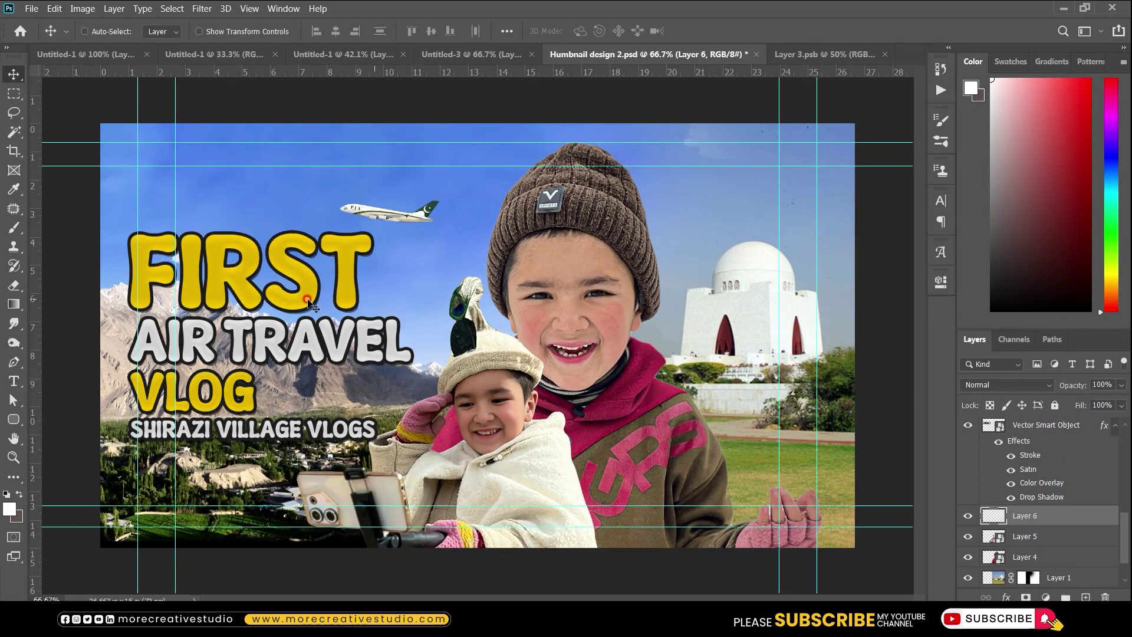
# Step: Sample the title's yellow and paint a large Screen-blended glow around the big boy
pyautogui.press('i')
pyautogui.click(278, 272)
pyautogui.press('b')
pyautogui.click(674, 340)
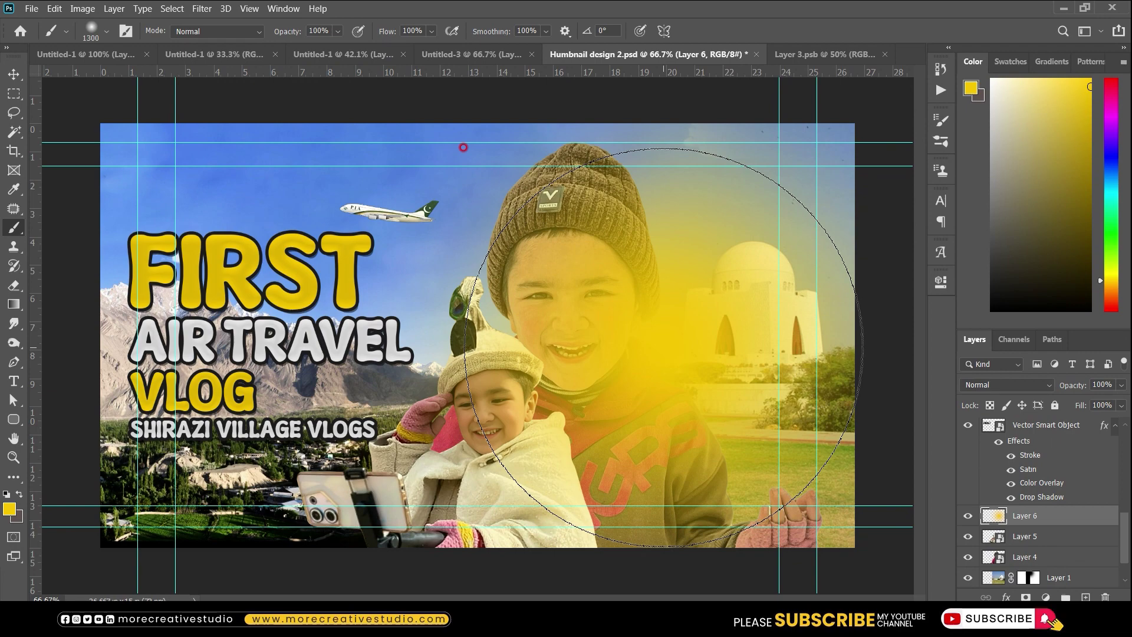
pyautogui.press('v')
pyautogui.click(984, 388)
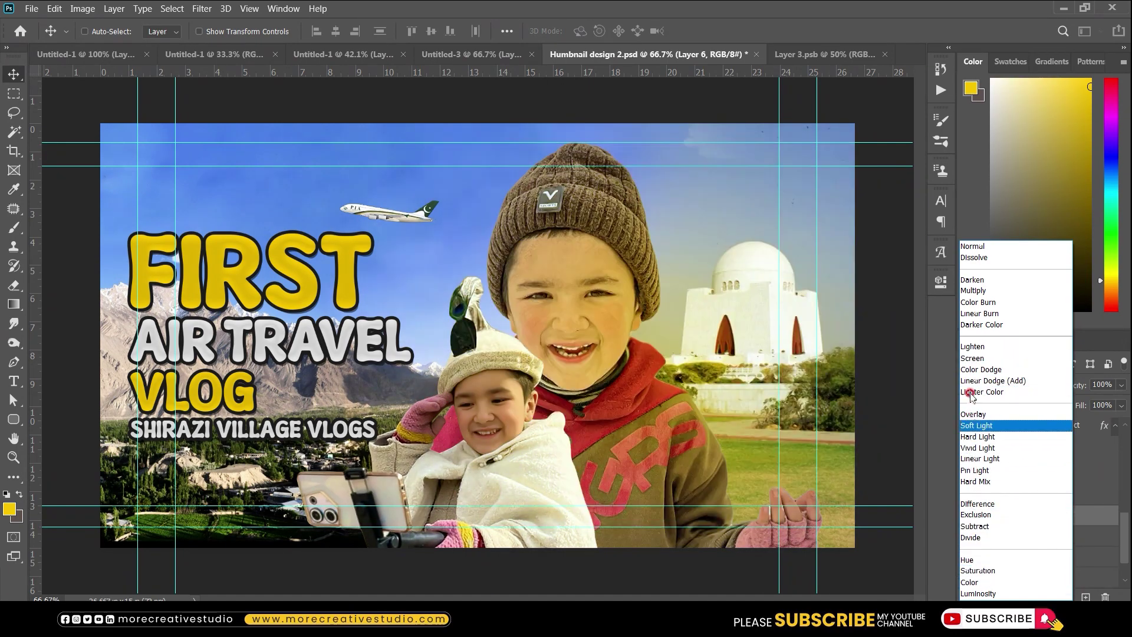
pyautogui.click(974, 360)
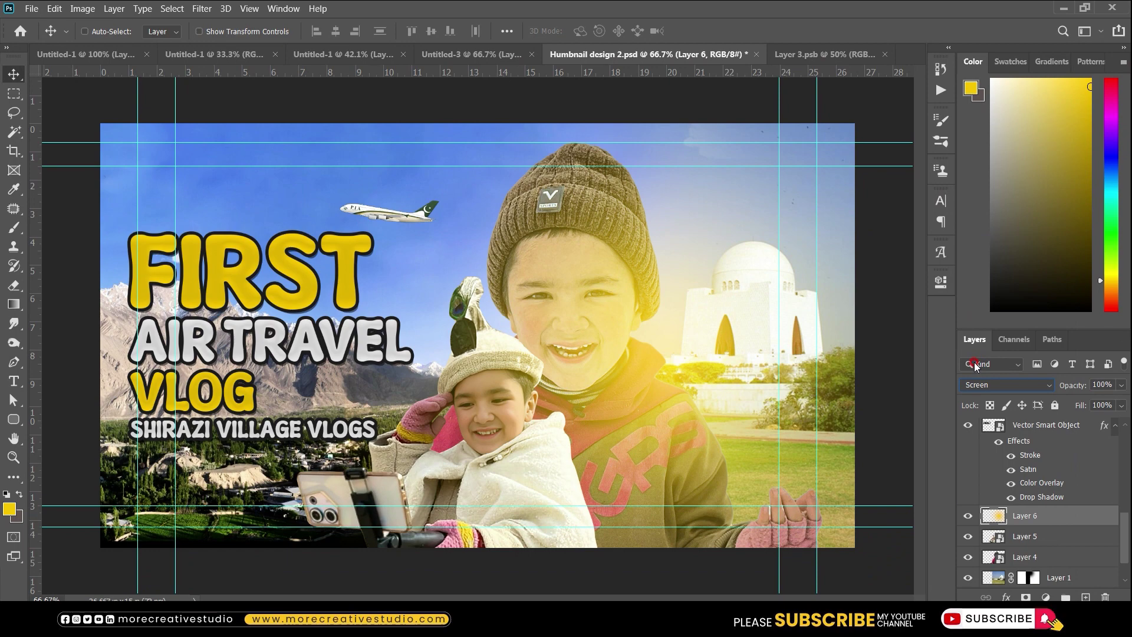
pyautogui.hotkey('ctrl', 't')
pyautogui.press('Return')
# Step: Erase the glow off the big boy's face, body and hoodie
pyautogui.press('e')
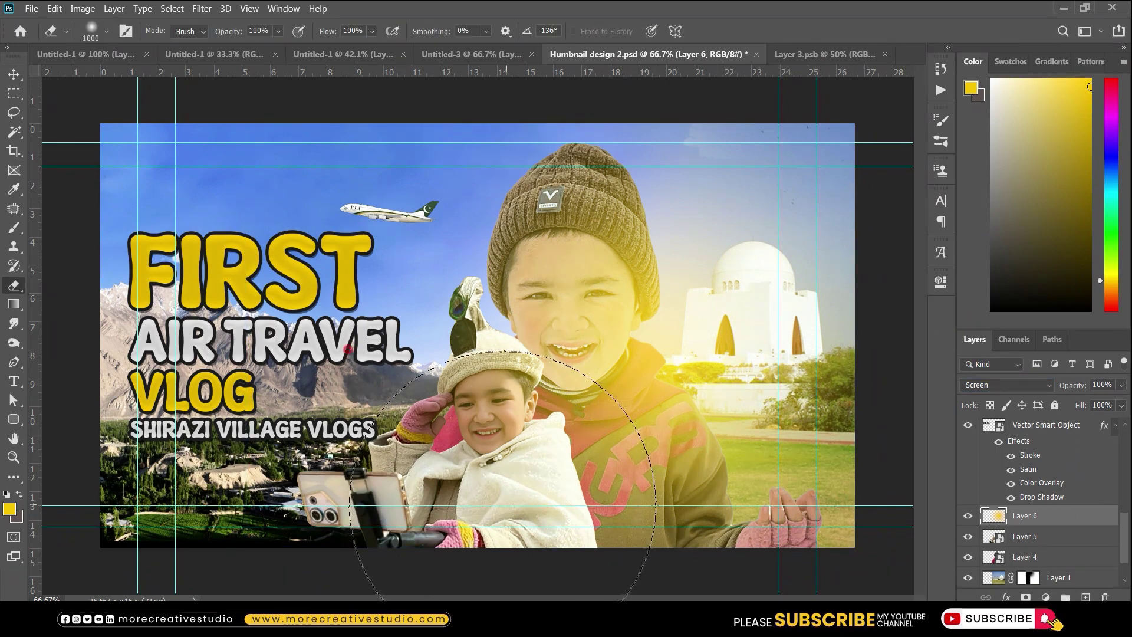
pyautogui.press(']')
pyautogui.moveTo(502, 504)
pyautogui.mouseDown()
pyautogui.moveTo(548, 353)
pyautogui.moveTo(483, 330)
pyautogui.mouseUp()
pyautogui.moveTo(566, 307)
pyautogui.mouseDown()
pyautogui.moveTo(459, 368)
pyautogui.moveTo(660, 460)
pyautogui.mouseUp()
pyautogui.moveTo(649, 412); pyautogui.dragTo(619, 507)
pyautogui.press('v')
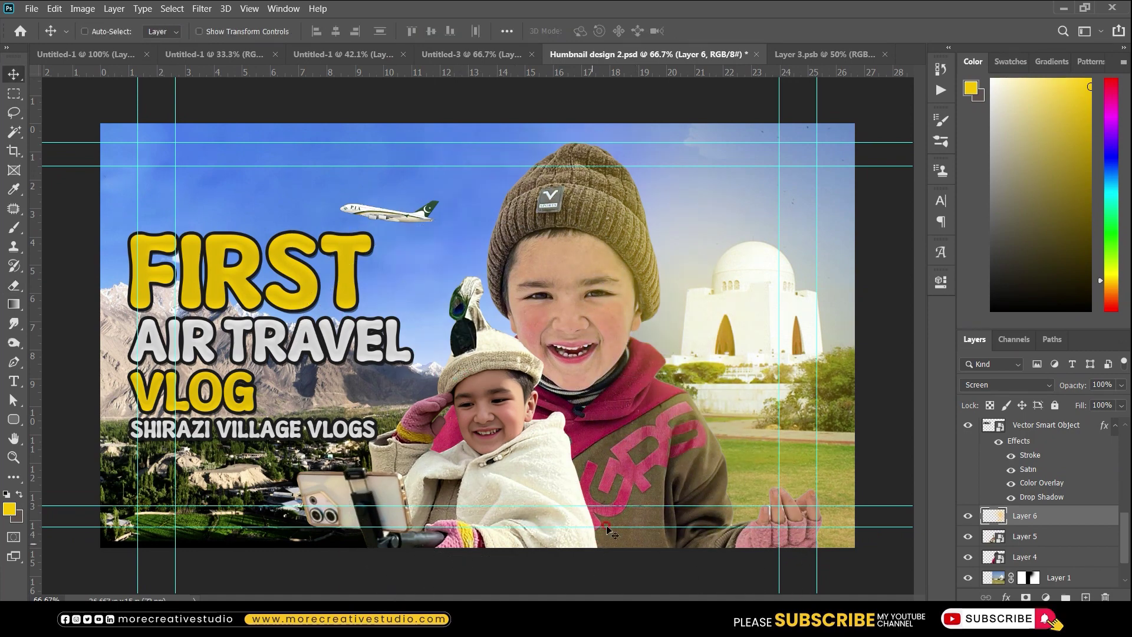
pyautogui.click(1032, 553)
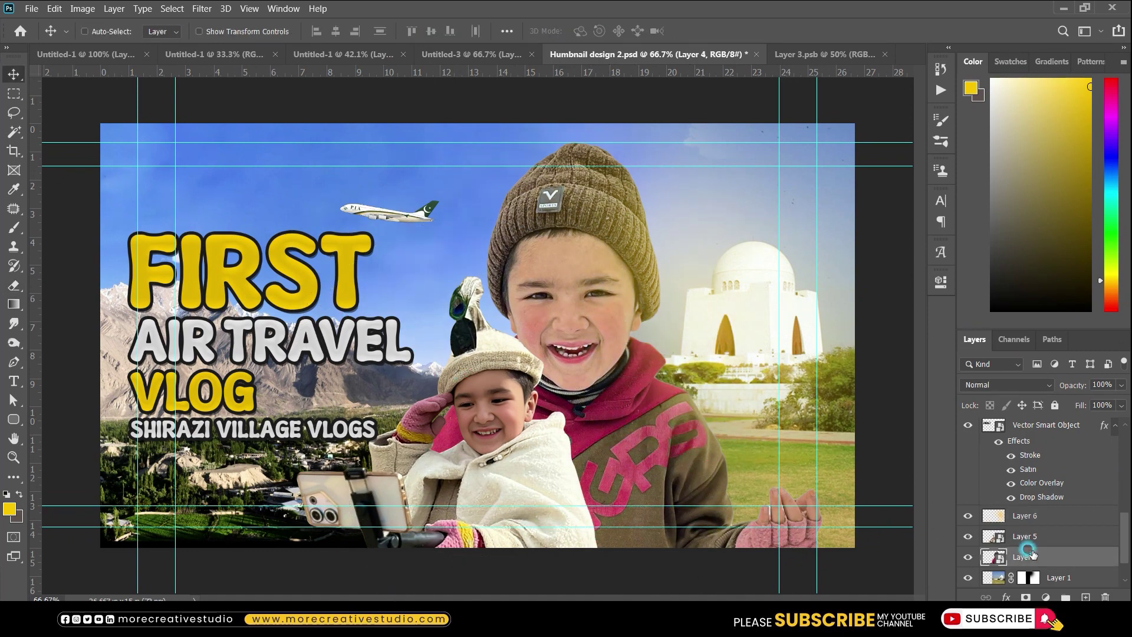
# Step: On a new layer, paint yellow along the beanie's top and right edge in Vivid Light
pyautogui.hotkey('ctrl', 'shift', 'alt', 'n')
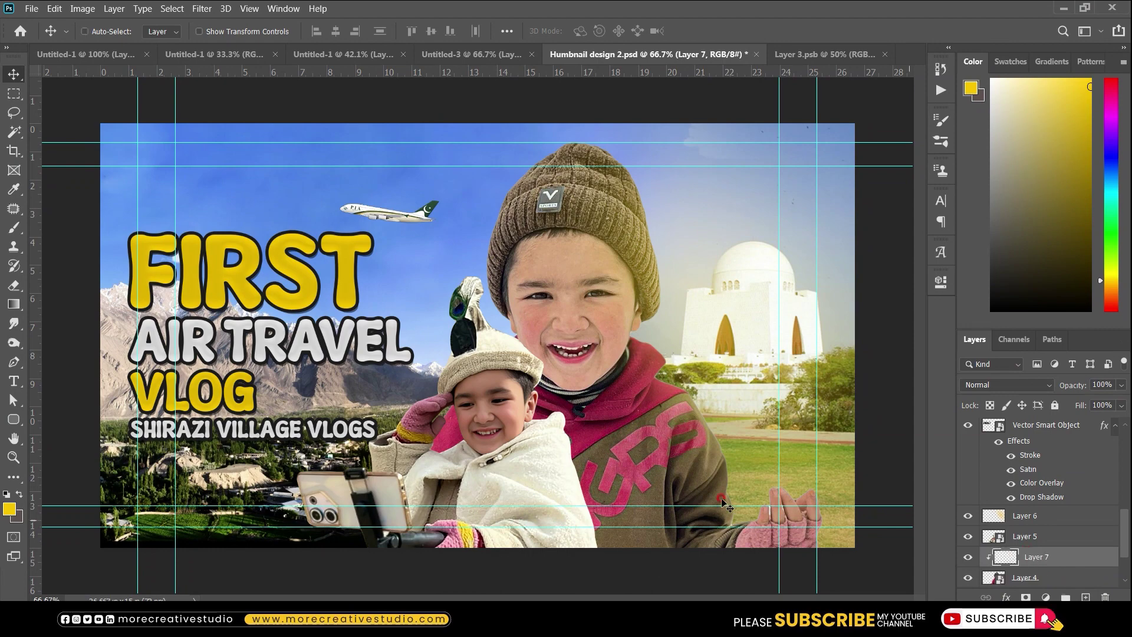
pyautogui.press('b')
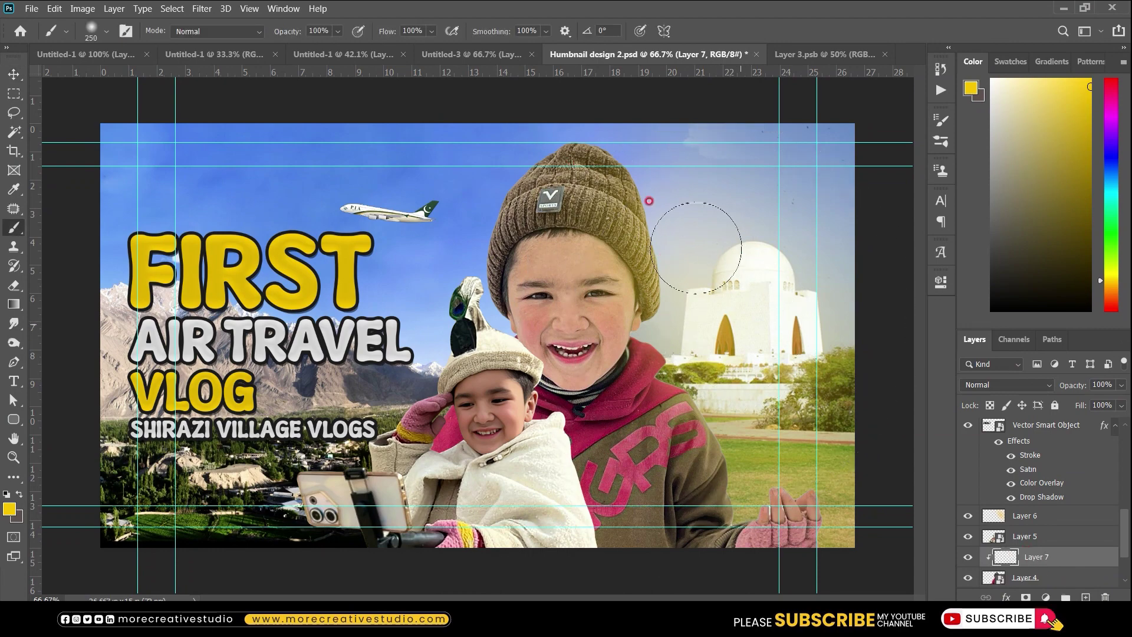
pyautogui.press('[')
pyautogui.press('[')
pyautogui.moveTo(608, 123); pyautogui.dragTo(662, 173)
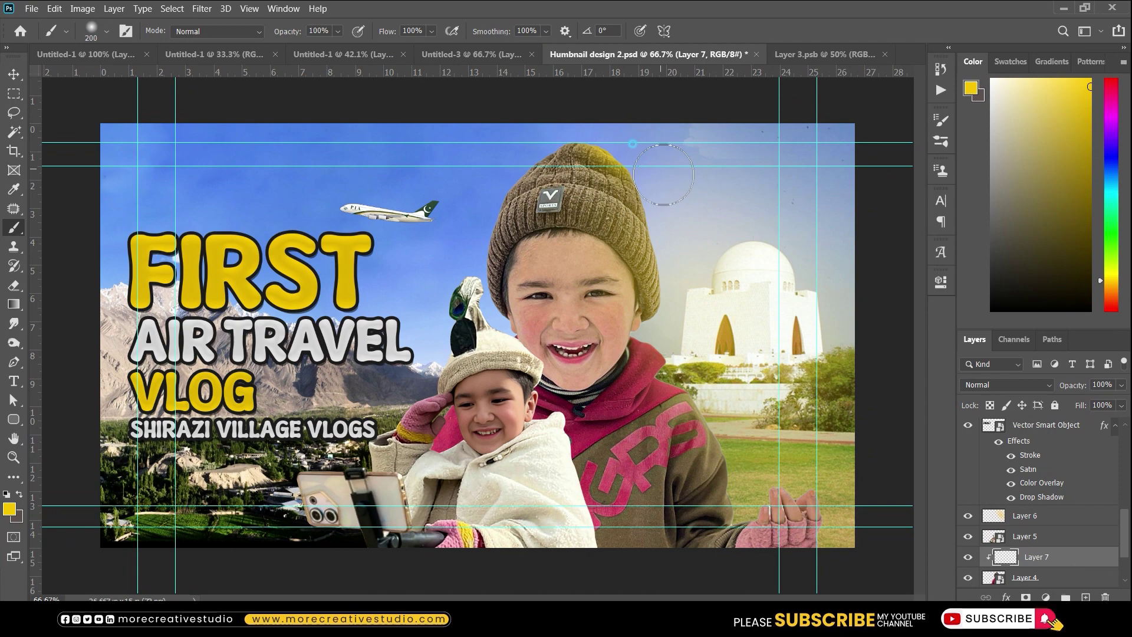
pyautogui.moveTo(677, 225); pyautogui.dragTo(685, 357)
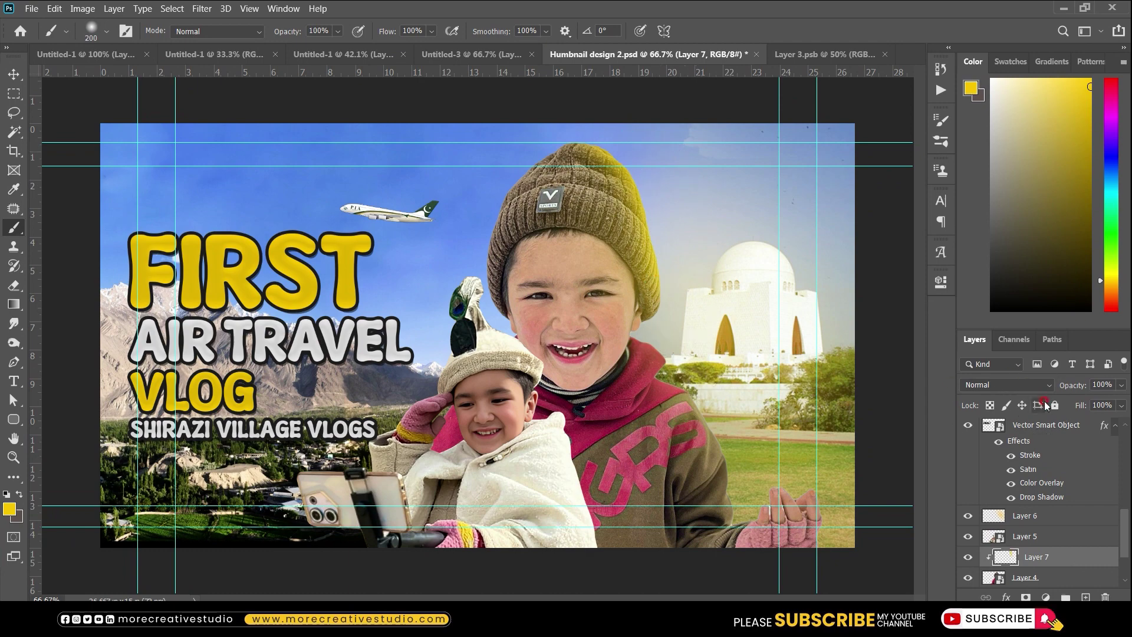
pyautogui.click(1007, 385)
pyautogui.click(976, 449)
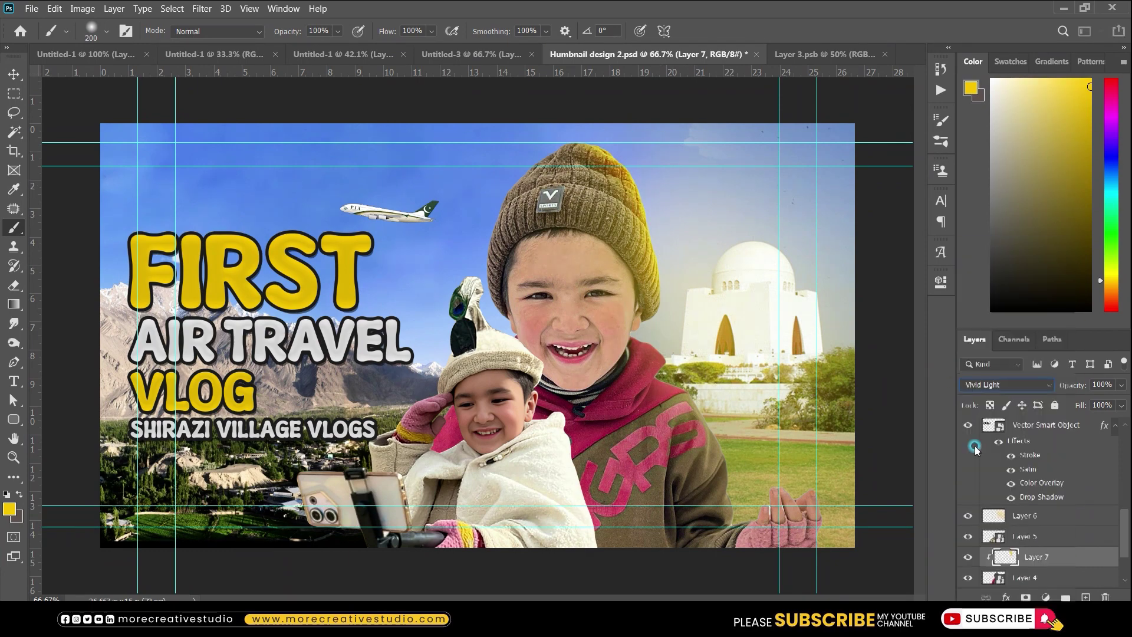
# Step: Extend the yellow tint onto the red hood and cheek edge, undoing the stroke on the hand
pyautogui.moveTo(667, 333); pyautogui.dragTo(741, 425)
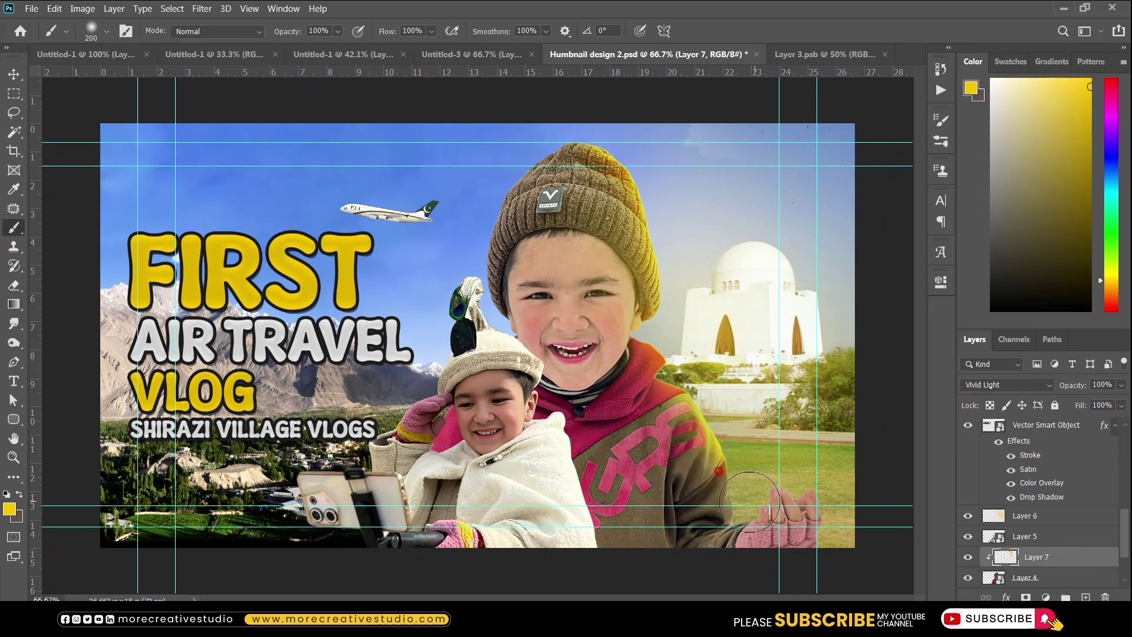
pyautogui.moveTo(760, 482); pyautogui.dragTo(786, 464)
pyautogui.hotkey('ctrl', 'z')
pyautogui.moveTo(665, 328); pyautogui.dragTo(640, 418)
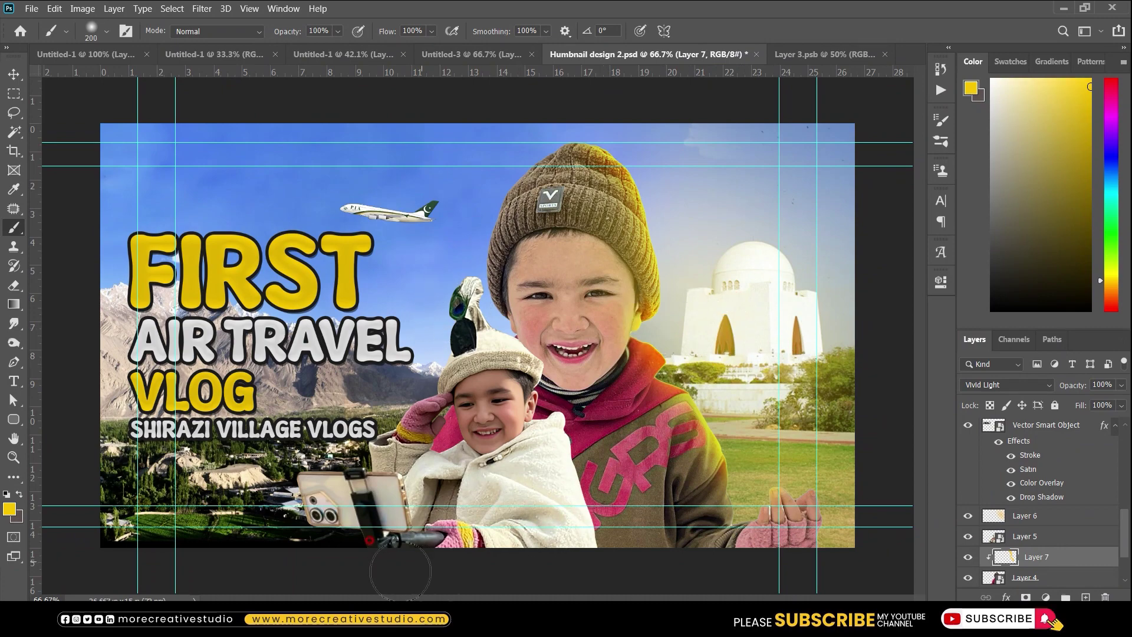
pyautogui.press('v')
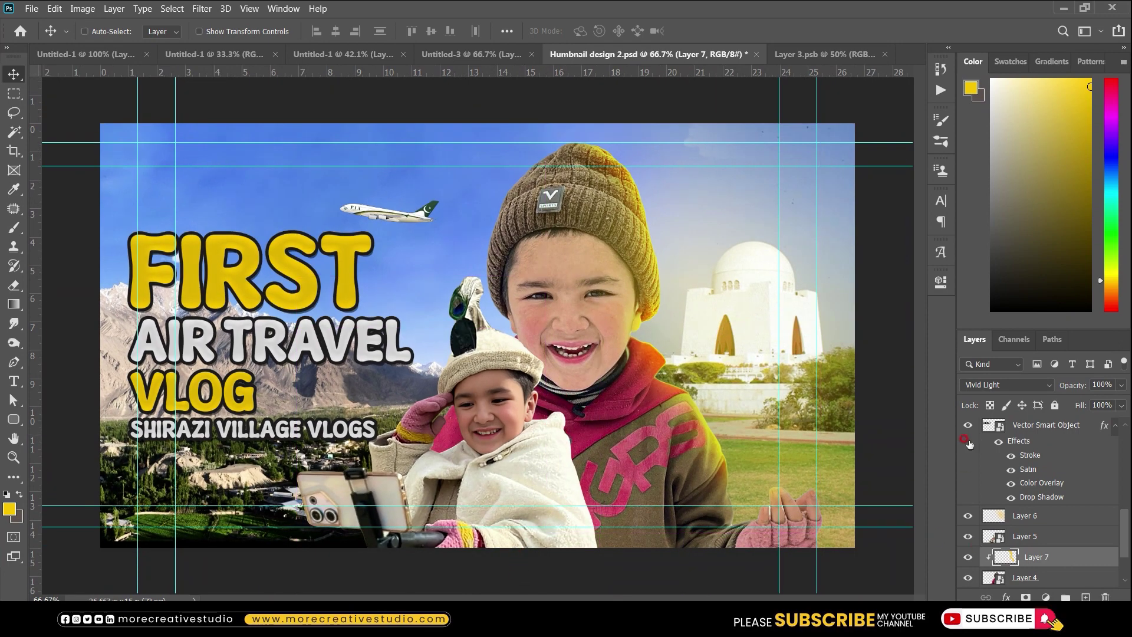
# Step: Duplicate the title text layer and add a new empty layer
pyautogui.moveTo(969, 443); pyautogui.dragTo(997, 475)
pyautogui.moveTo(1013, 430); pyautogui.dragTo(1041, 524)
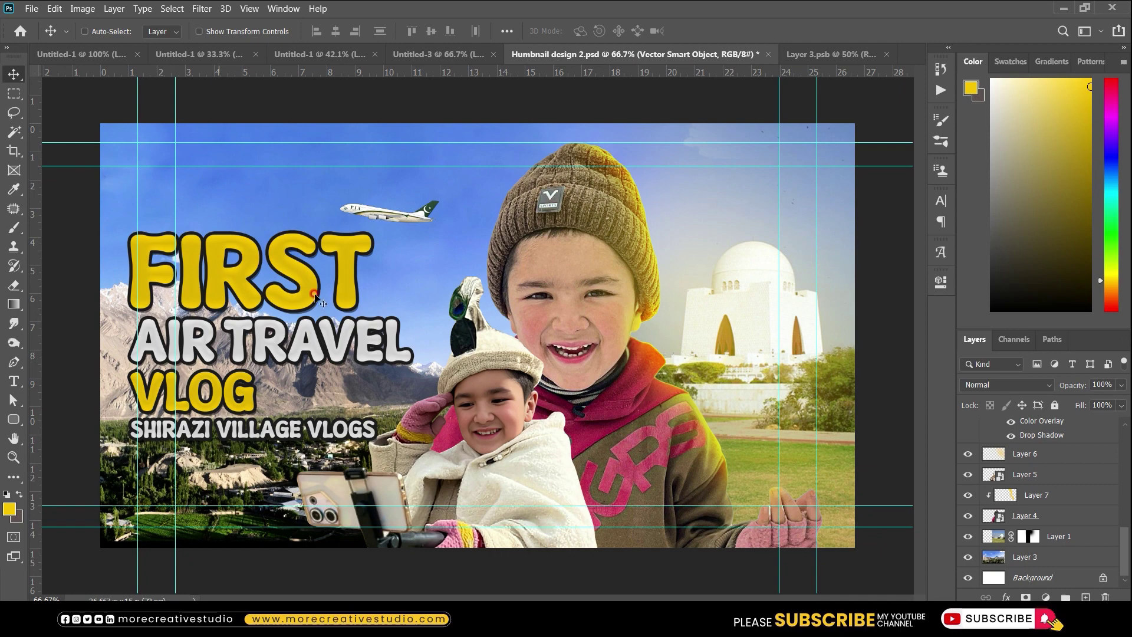
pyautogui.hotkey('ctrl', 'shift', 'alt', 'n')
# Step: Paint a large yellow glow on the left, move it below the title, and blend it as Screen
pyautogui.press('b')
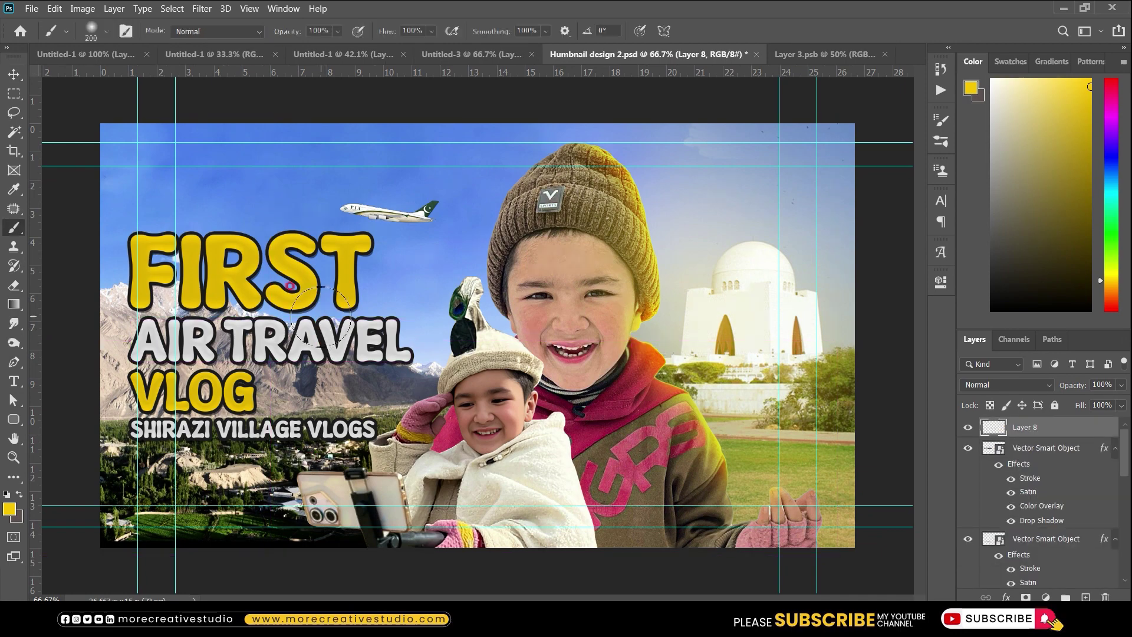
pyautogui.press(']')
pyautogui.press(']')
pyautogui.press(']')
pyautogui.press(']')
pyautogui.press(']')
pyautogui.press(']')
pyautogui.press(']')
pyautogui.press(']')
pyautogui.press(']')
pyautogui.press(']')
pyautogui.press(']')
pyautogui.press(']')
pyautogui.click(254, 321)
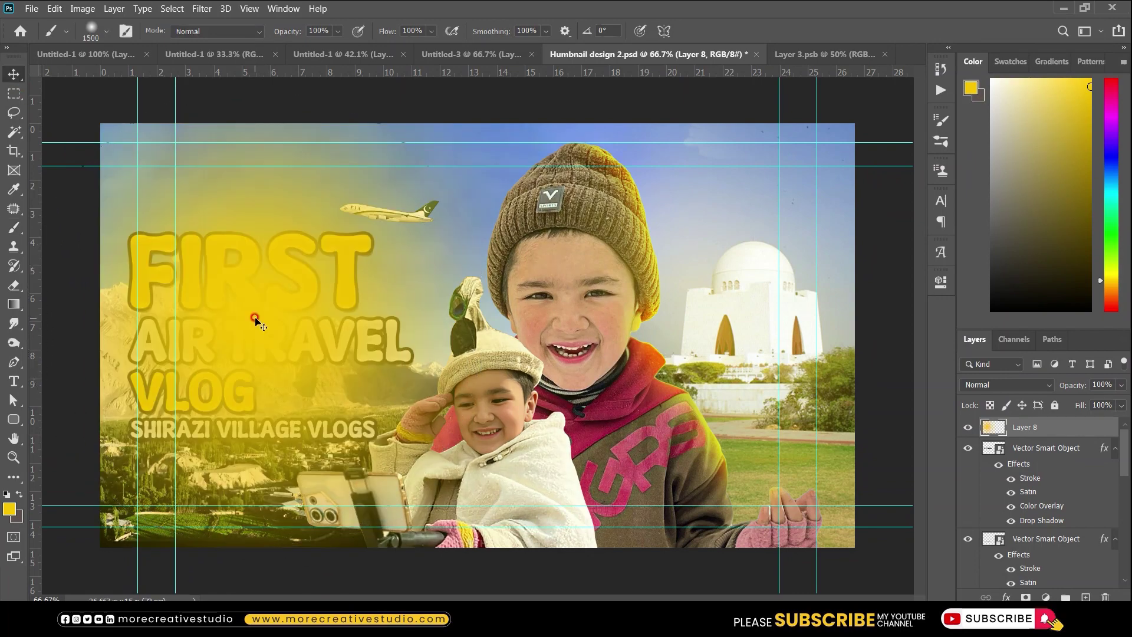
pyautogui.press('v')
pyautogui.hotkey('ctrl', '[')
pyautogui.hotkey('ctrl', '[')
pyautogui.hotkey('ctrl', '[')
pyautogui.hotkey('ctrl', '[')
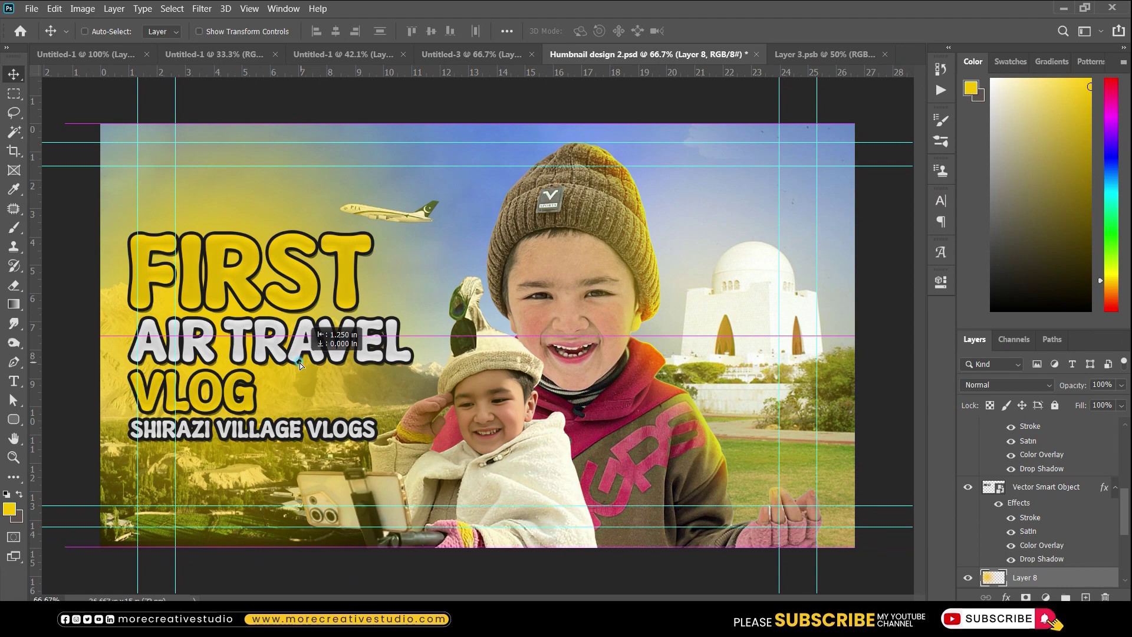
pyautogui.click(989, 384)
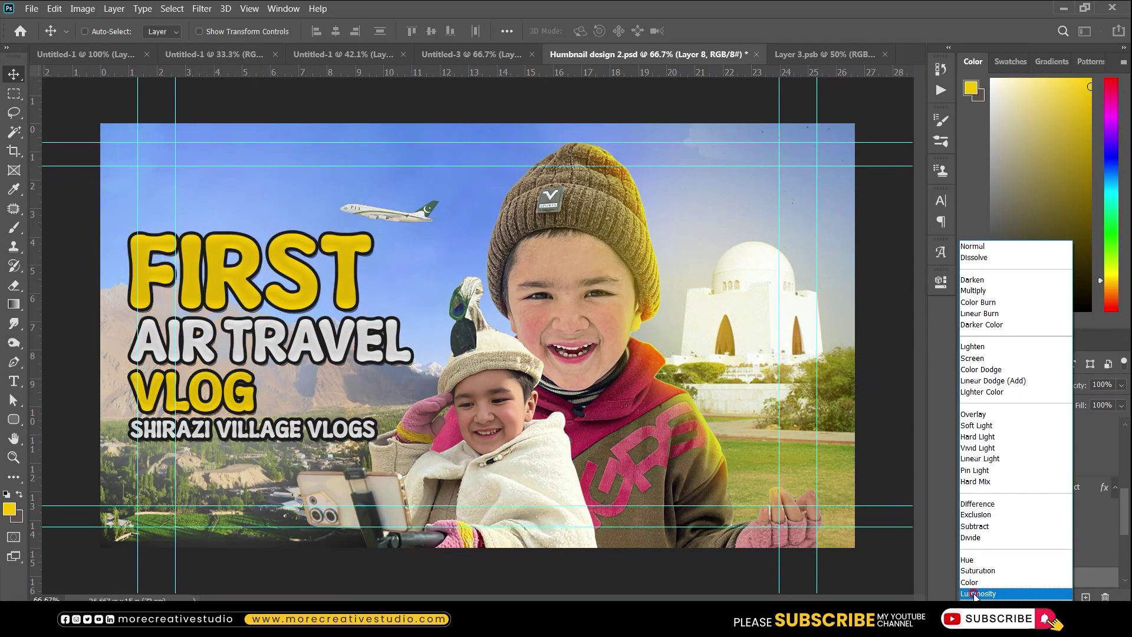
pyautogui.click(971, 358)
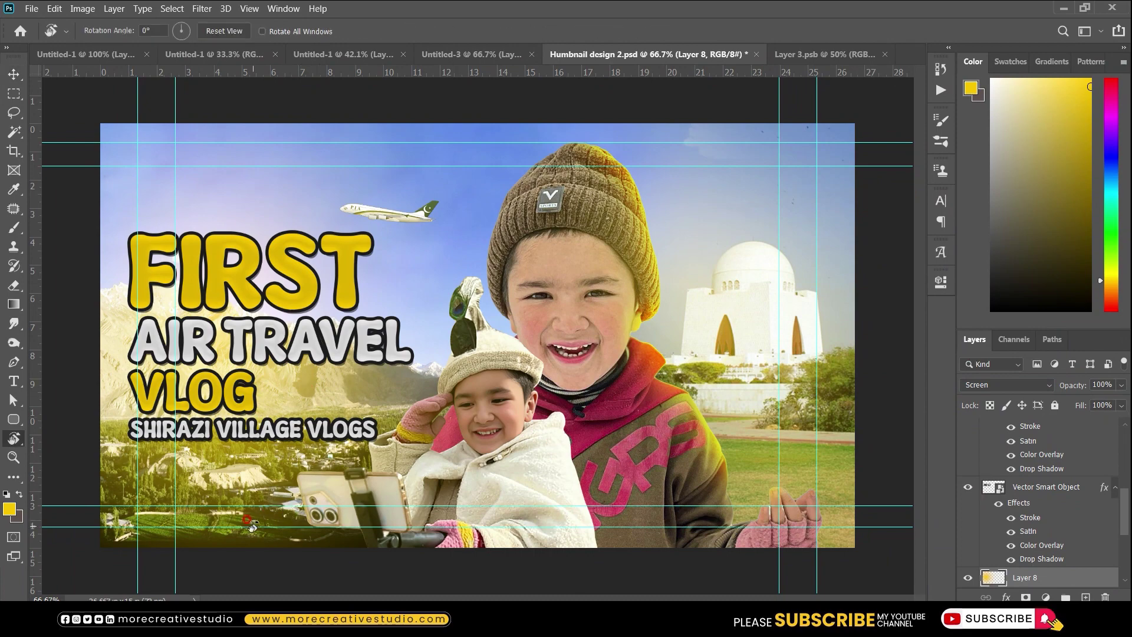
# Step: Erase the glow from the lower-left and left mountains, then reposition it slightly
pyautogui.press('e')
pyautogui.click(283, 540)
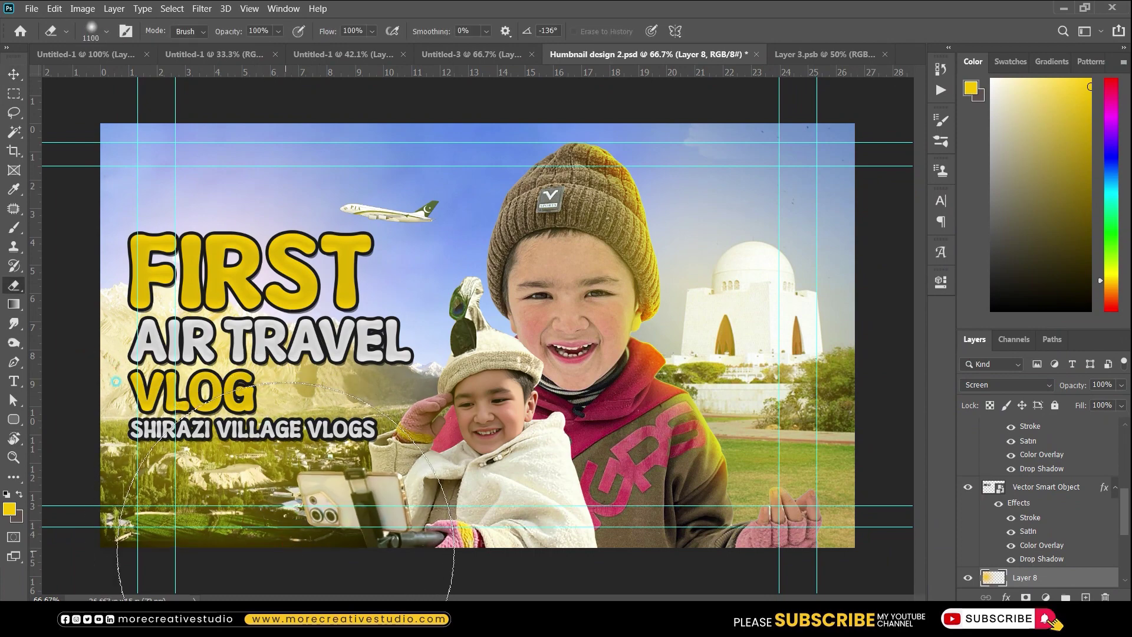
pyautogui.press('[')
pyautogui.press('[')
pyautogui.press('[')
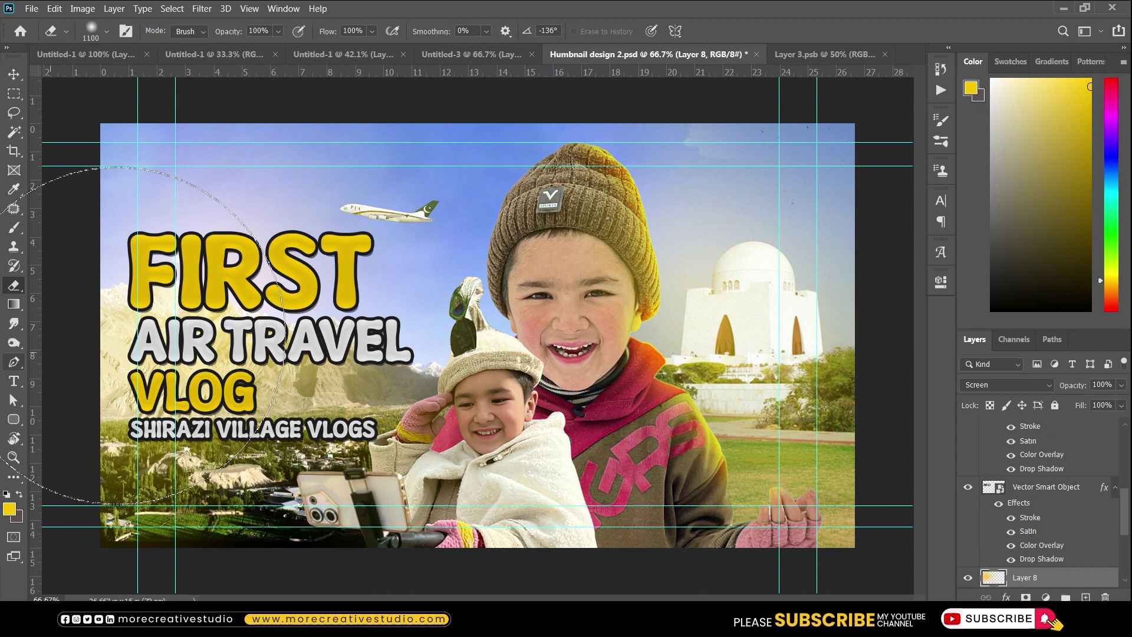
pyautogui.click(77, 327)
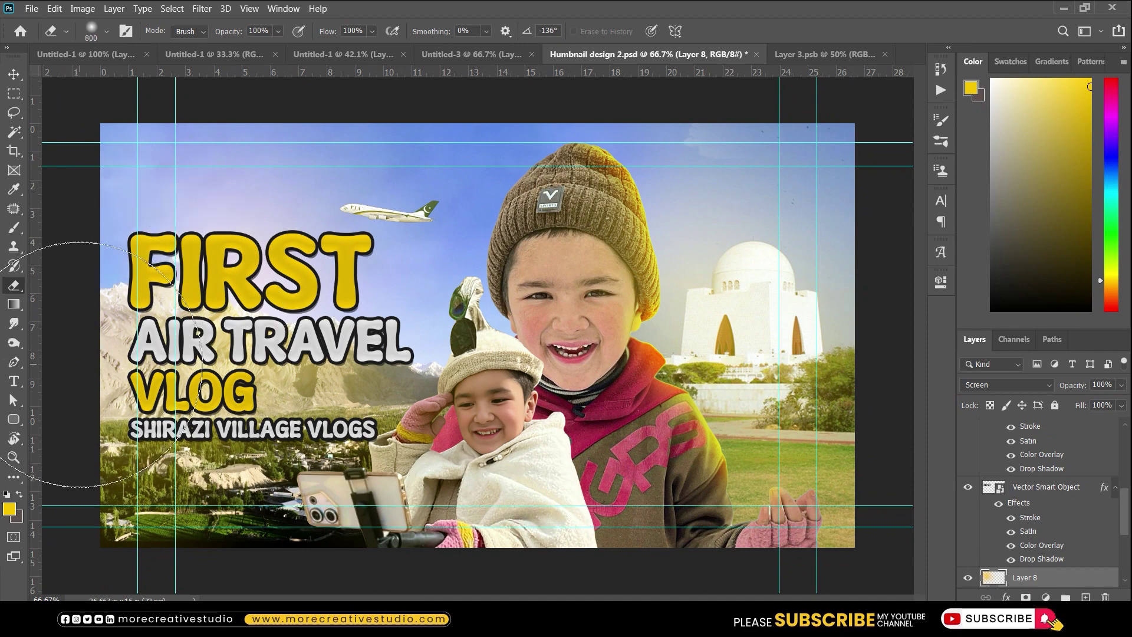
pyautogui.press('v')
pyautogui.moveTo(254, 545); pyautogui.dragTo(383, 496)
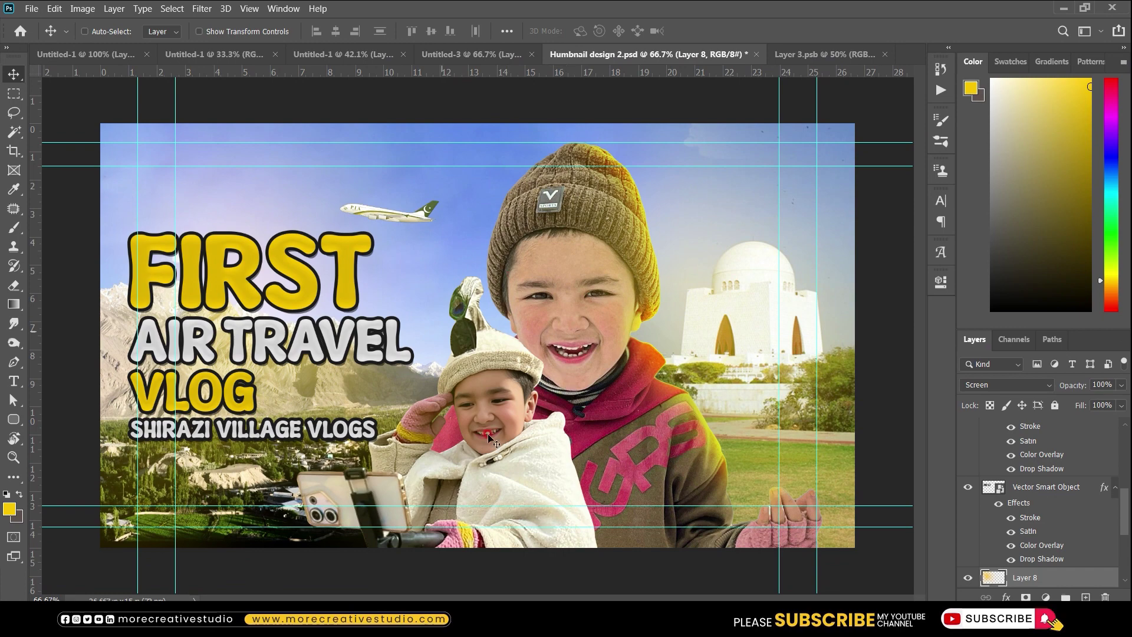
# Step: Group all the artwork layers and duplicate the group
pyautogui.scroll(1, 1038, 451)
pyautogui.click(1032, 426)
pyautogui.scroll(-5, 1043, 518)
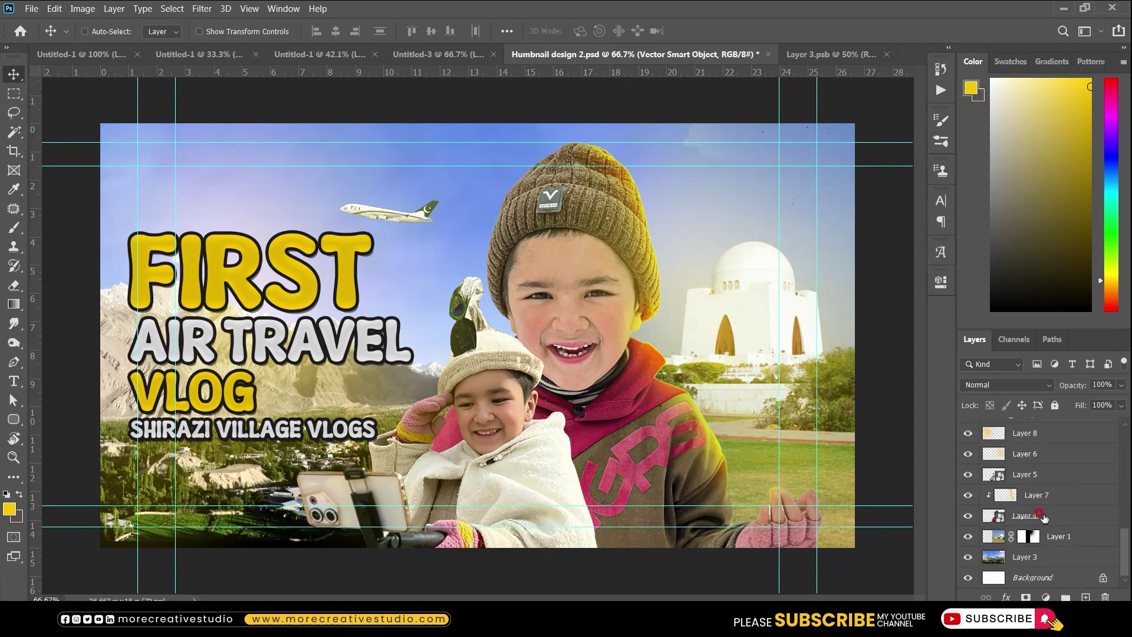
pyautogui.keyDown('shift'); pyautogui.click(1039, 556); pyautogui.keyUp('shift')
pyautogui.hotkey('ctrl', 'g')
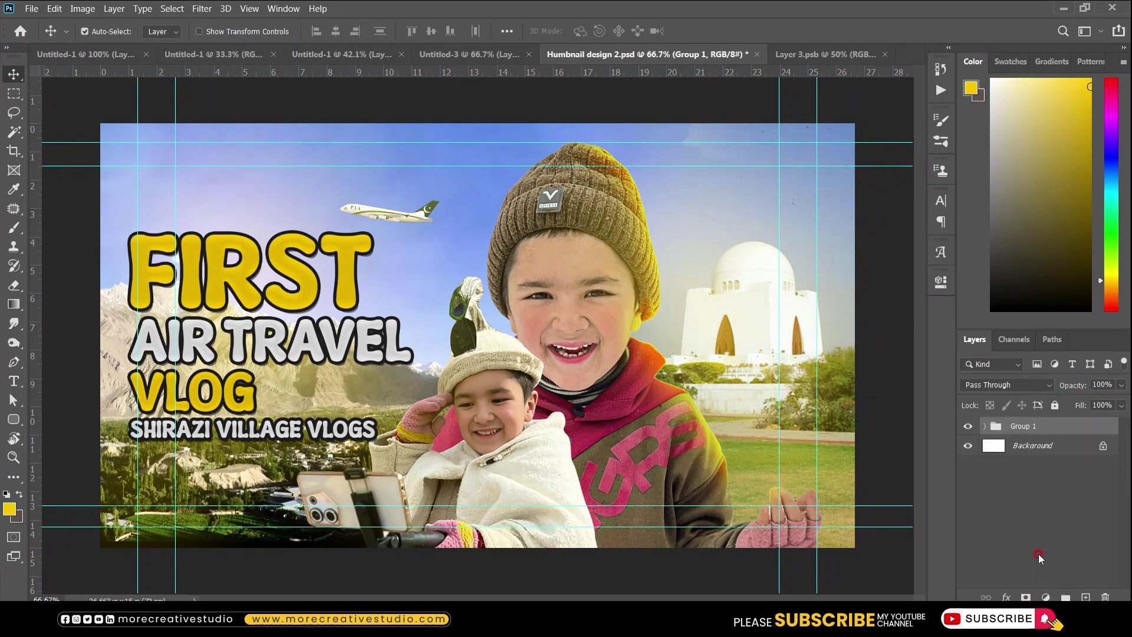
pyautogui.hotkey('ctrl', 'j')
# Step: Add a Color Lookup adjustment using Crisp_Warm.look and compare it on and off
pyautogui.click(1045, 596)
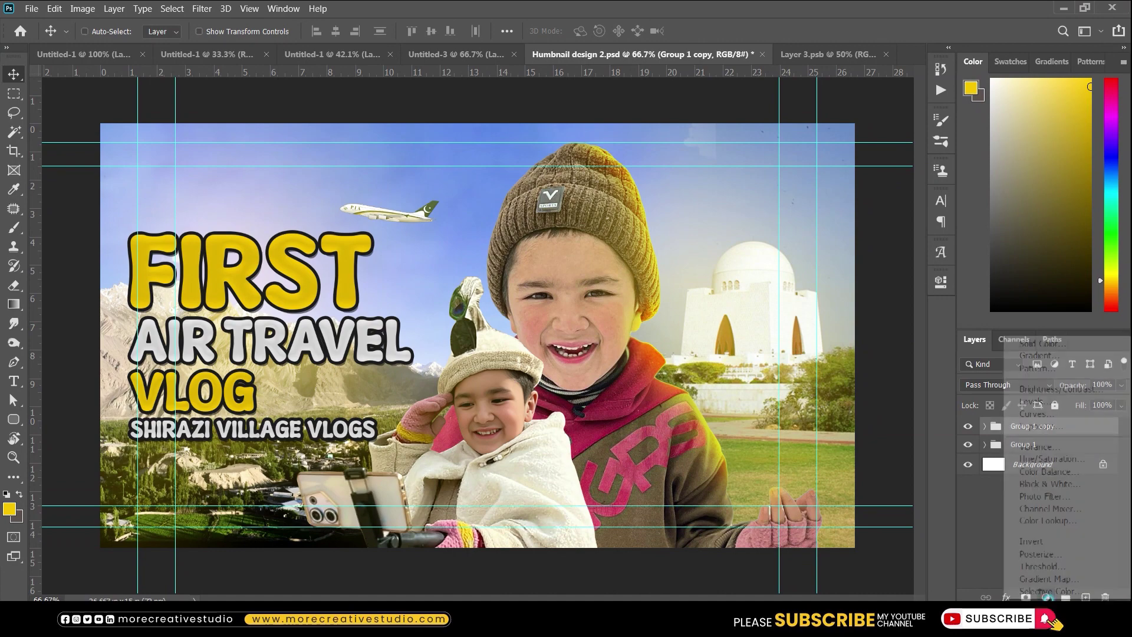
pyautogui.click(1041, 524)
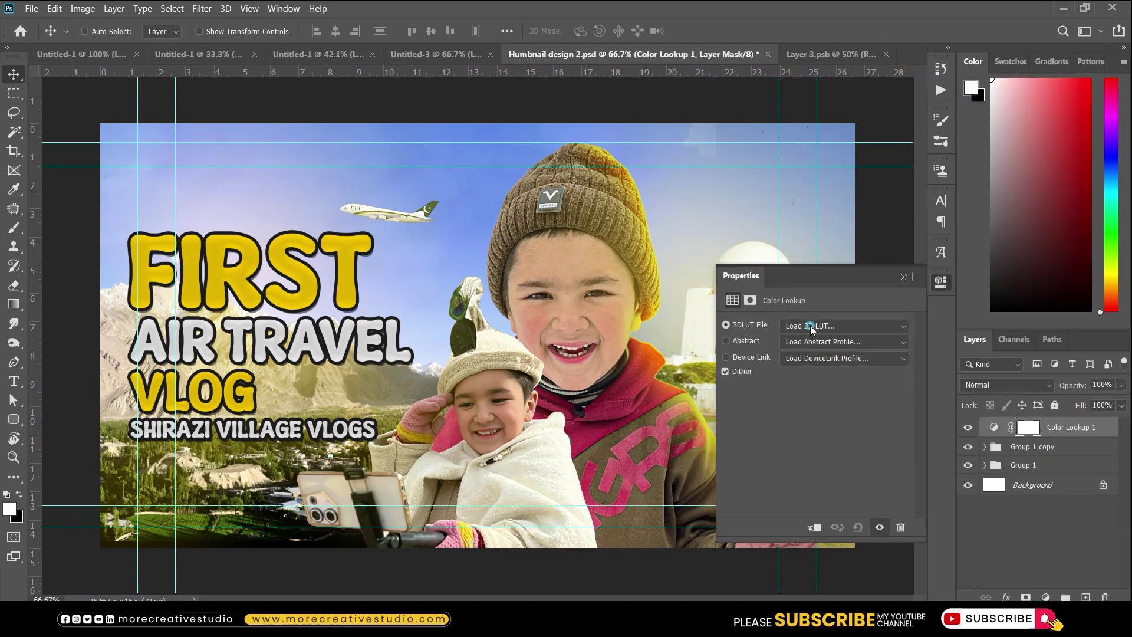
pyautogui.click(825, 324)
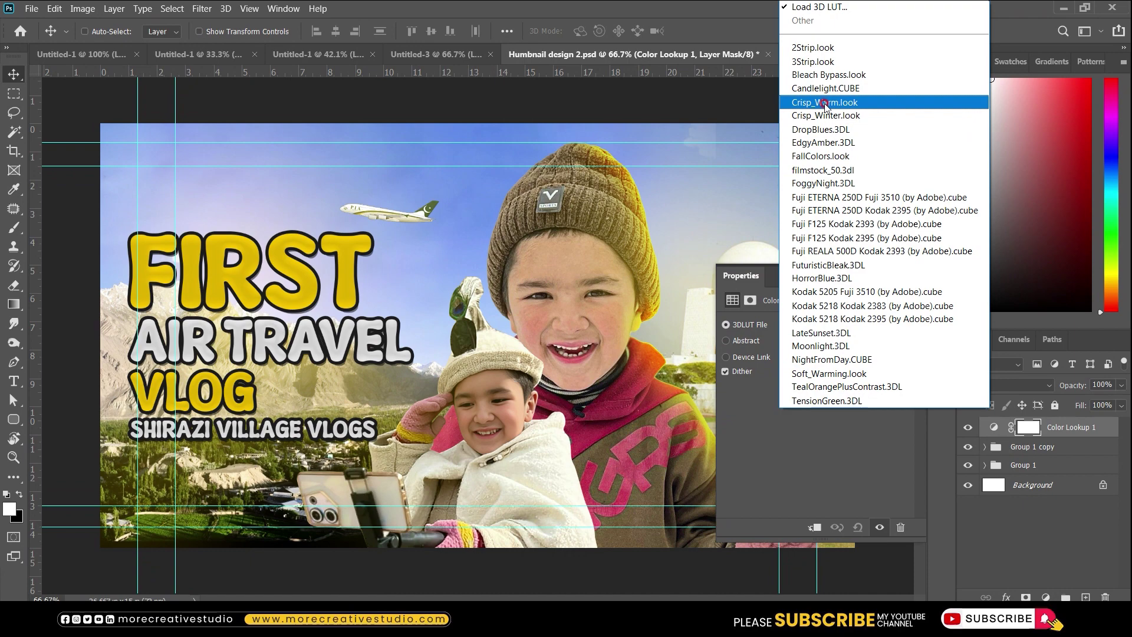
pyautogui.click(825, 104)
pyautogui.click(903, 279)
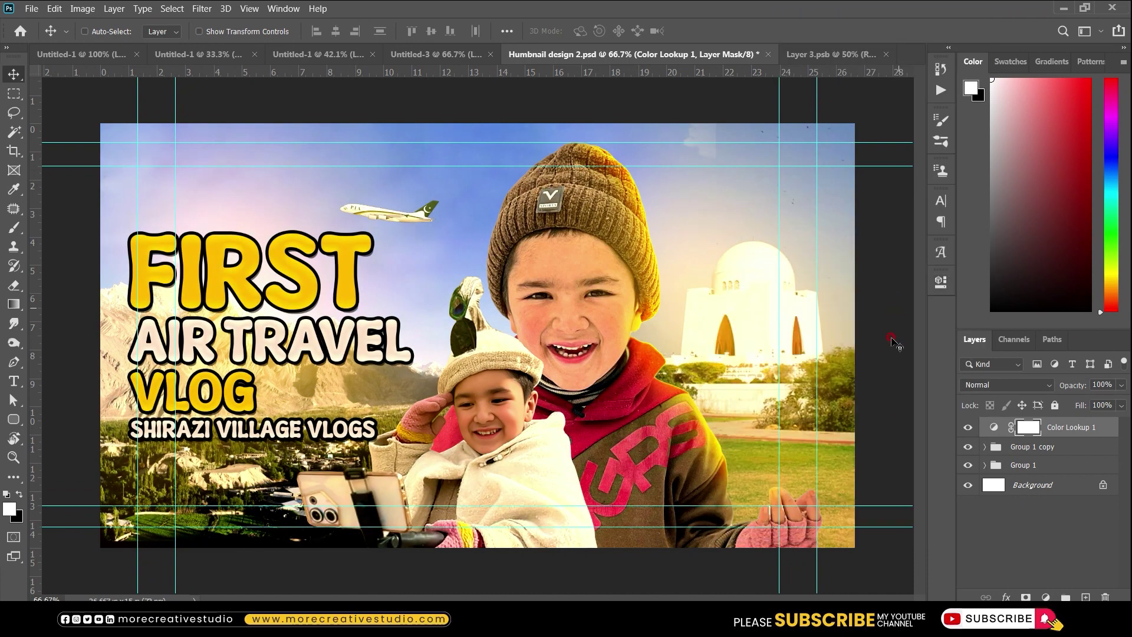
pyautogui.click(968, 427)
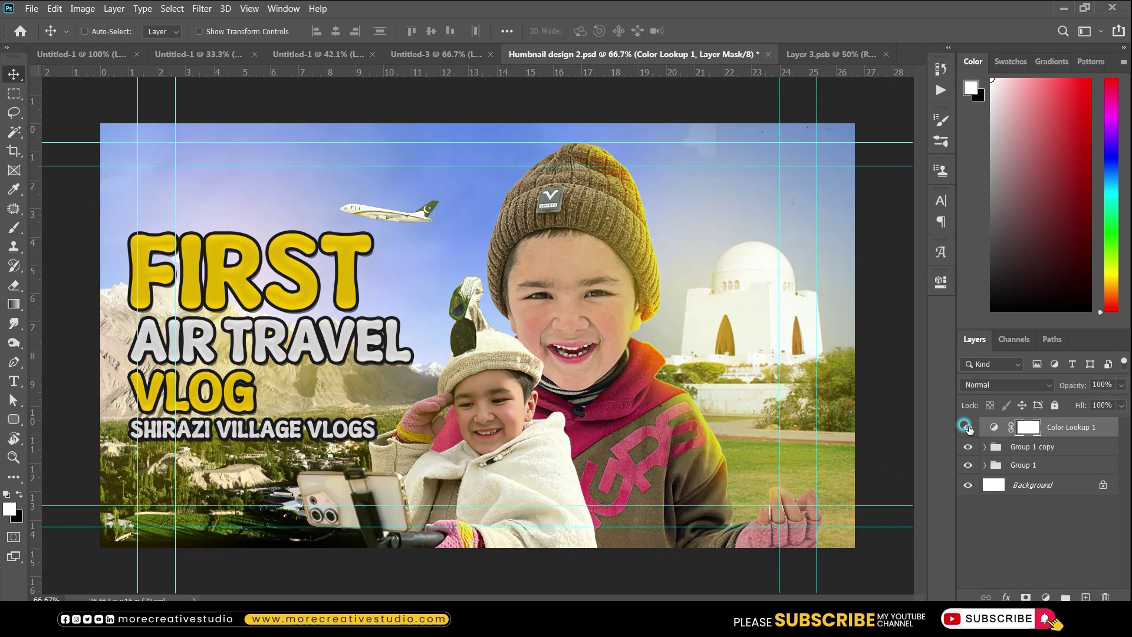
# Step: Zoom out and expand the duplicated group to view its layers
pyautogui.hotkey('ctrl', '-')
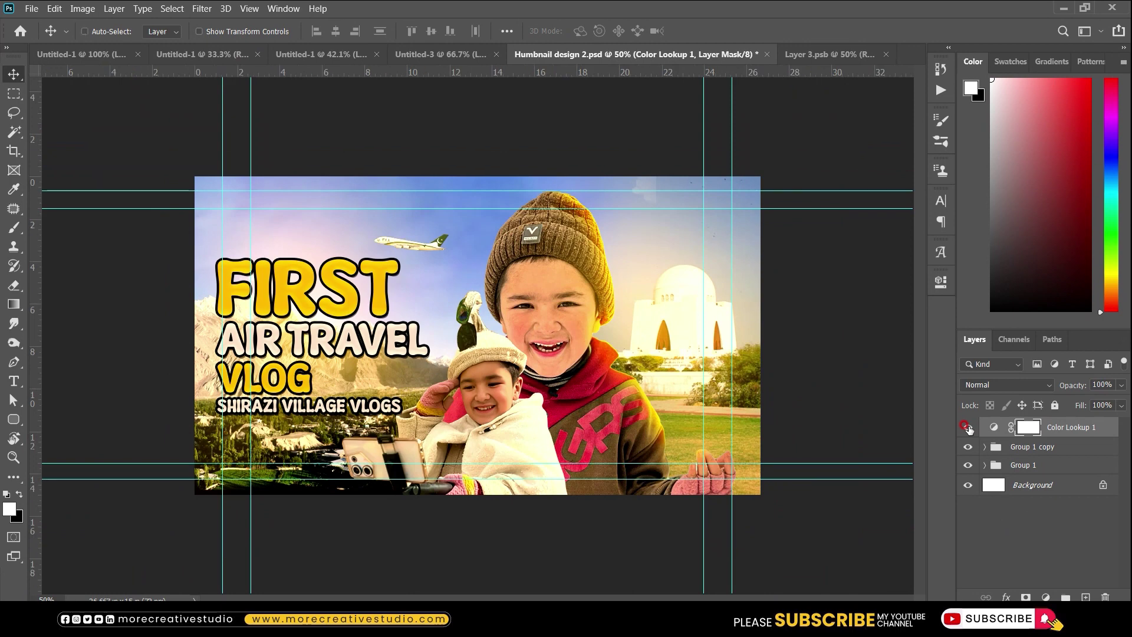
pyautogui.click(998, 447)
pyautogui.click(985, 447)
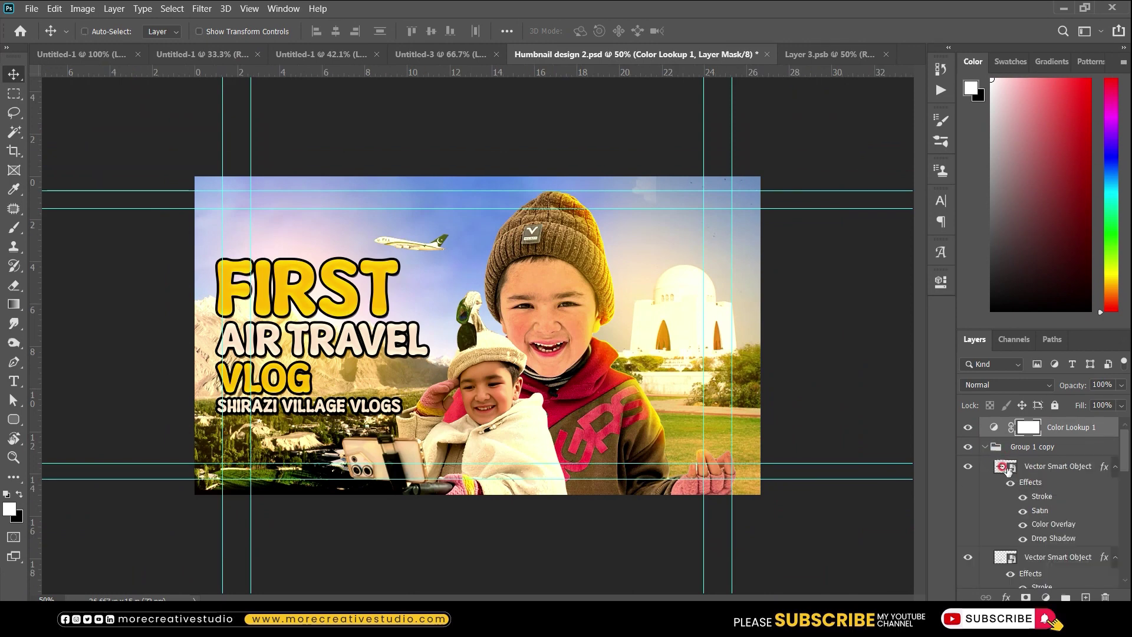
pyautogui.scroll(-2, 1029, 501)
pyautogui.scroll(-2, 1032, 513)
pyautogui.scroll(-2, 1034, 526)
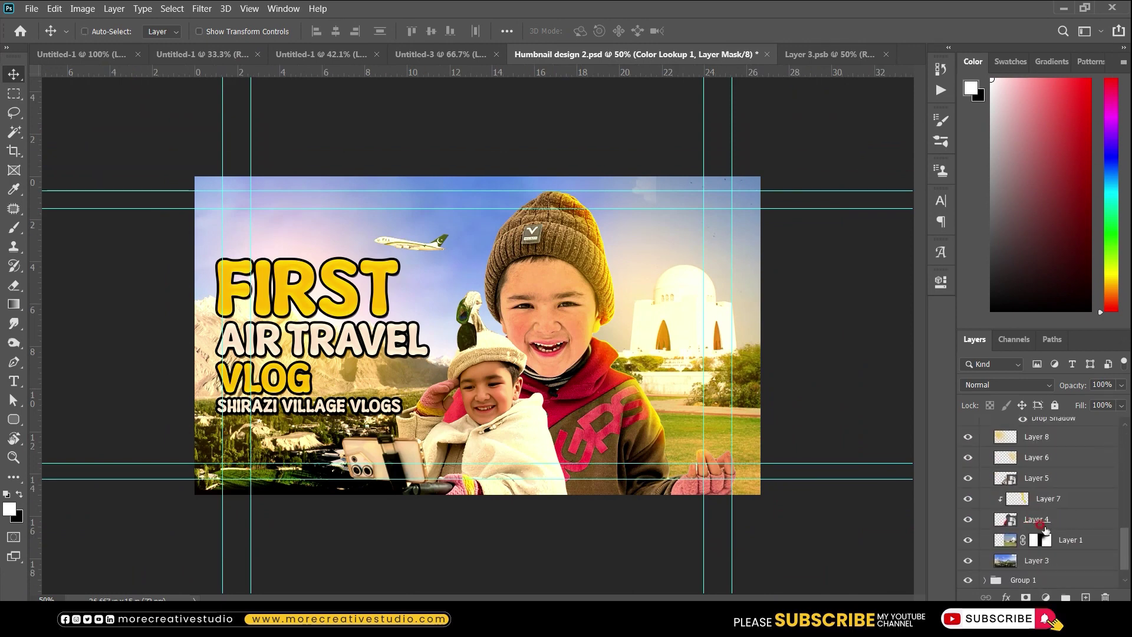
# Step: Add a new dark-filled Layer 9 just below Layer 4
pyautogui.click(1065, 526)
pyautogui.hotkey('ctrl', 'shift', 'alt', 'n')
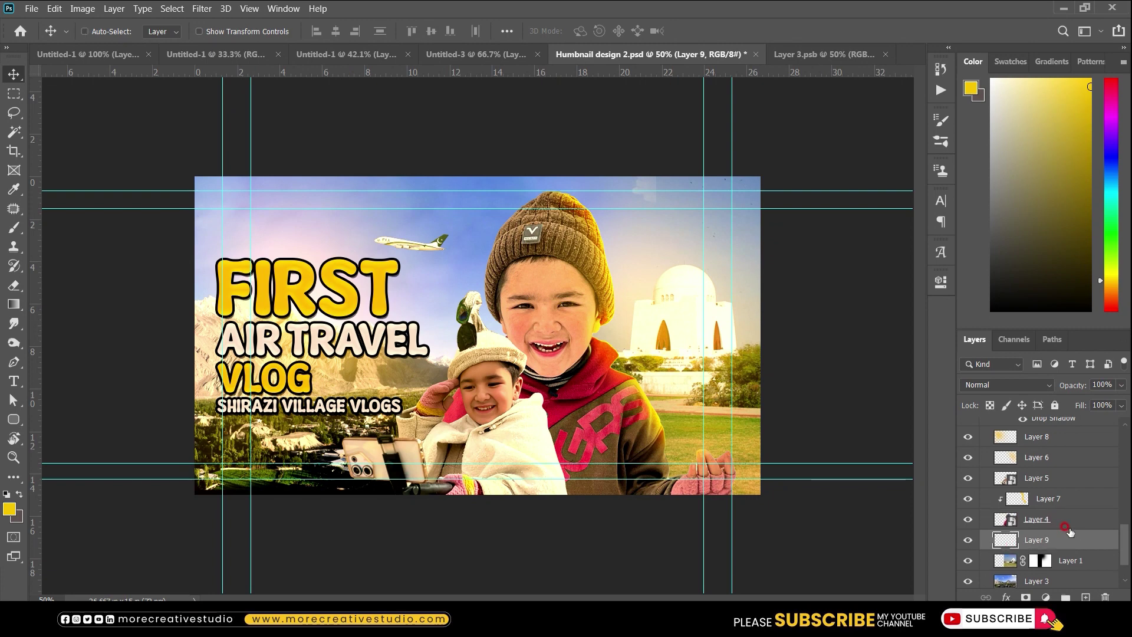
pyautogui.hotkey('ctrl', 'BackSpace')
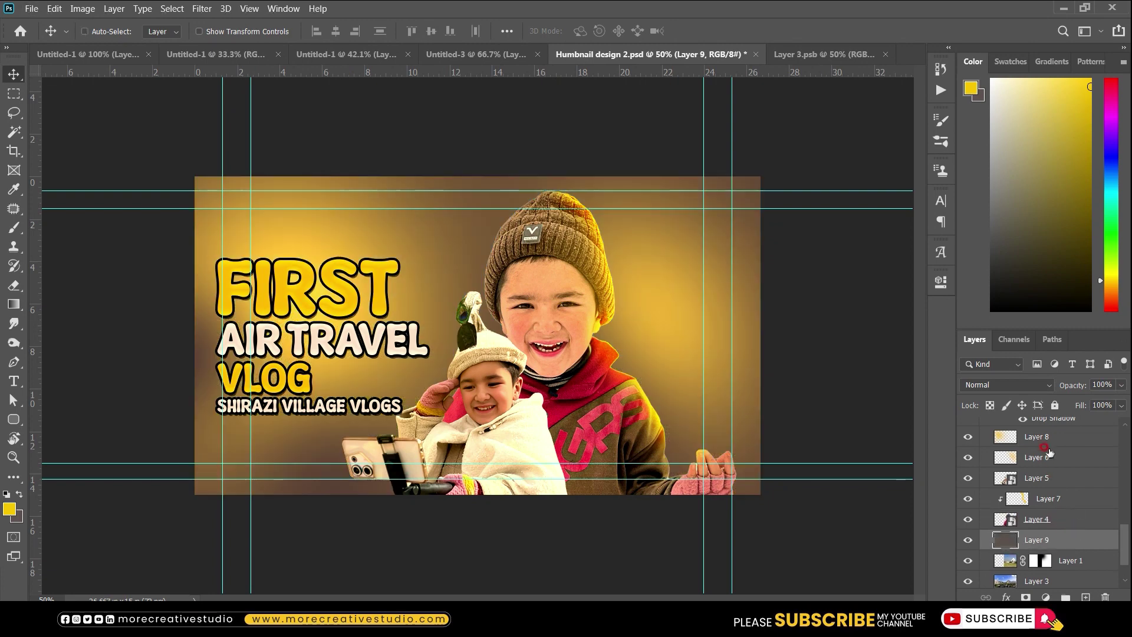
# Step: Set Layer 9 to Hard Light blending at 60% opacity, then collapse Group 1 copy
pyautogui.click(1006, 385)
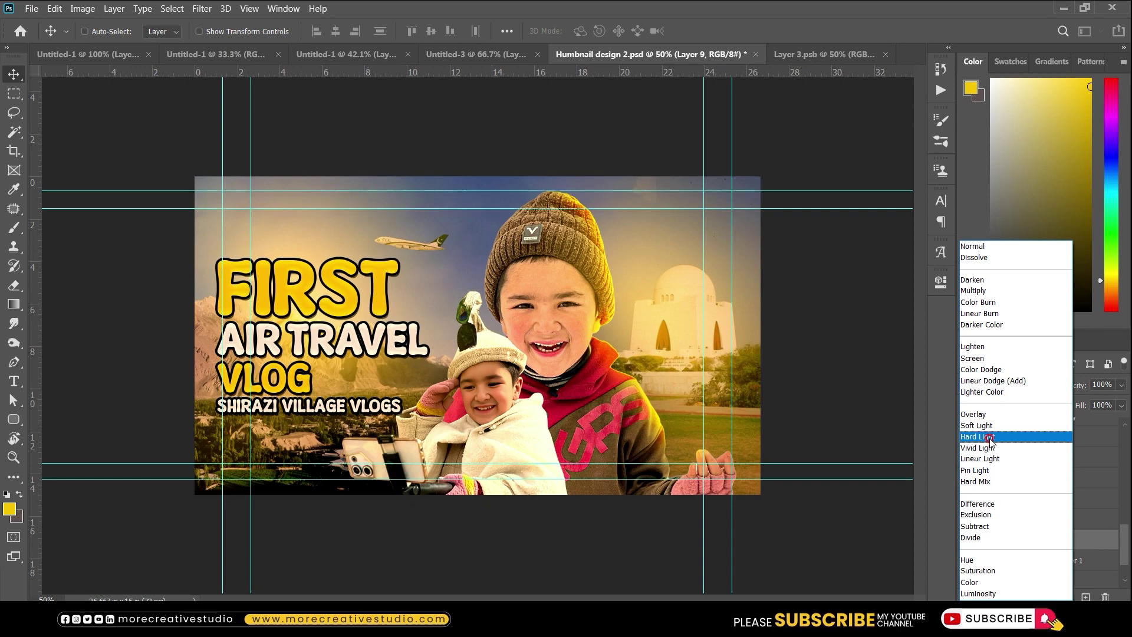
pyautogui.click(988, 437)
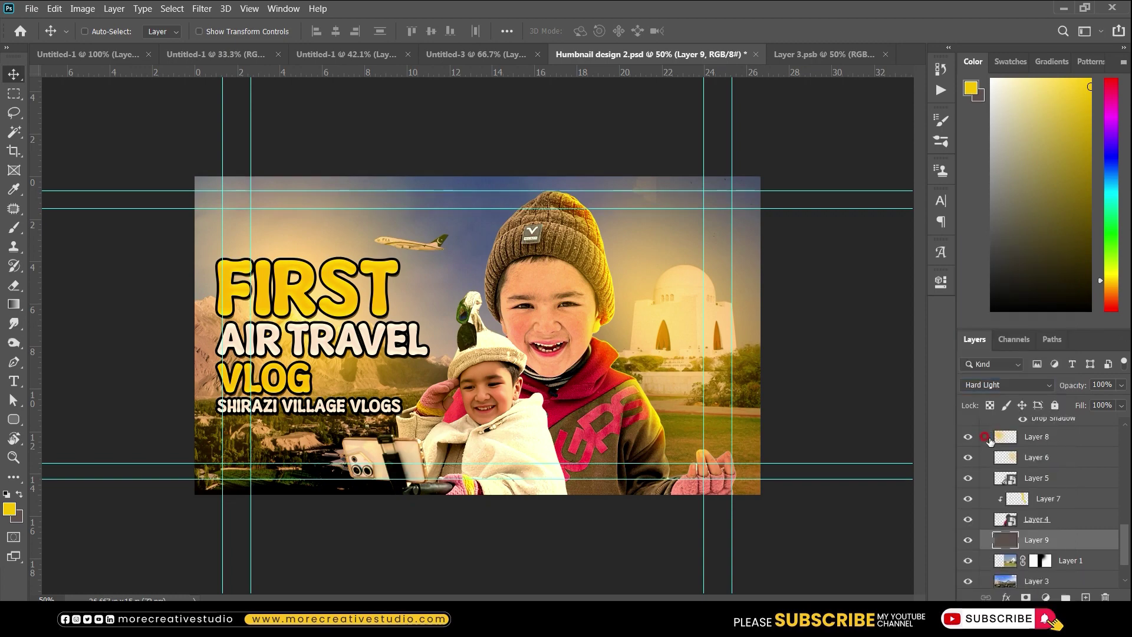
pyautogui.press('5')
pyautogui.hotkey('ctrl', '0')
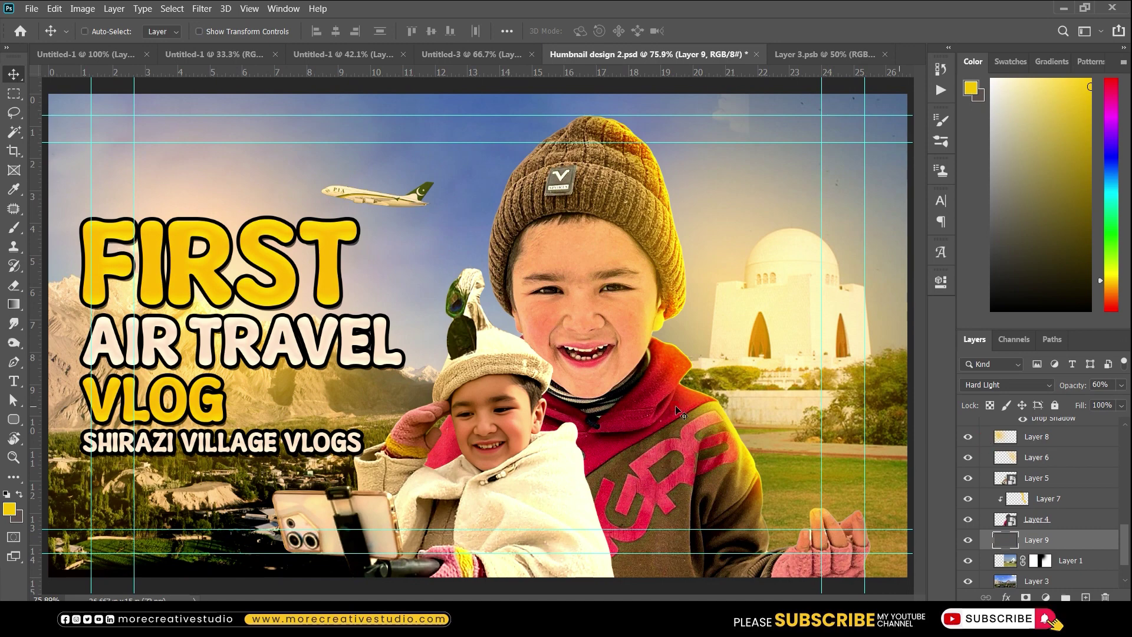
pyautogui.hotkey('ctrl', '-')
pyautogui.scroll(3, 1002, 472)
pyautogui.scroll(5, 1003, 471)
pyautogui.scroll(5, 1000, 470)
pyautogui.click(981, 447)
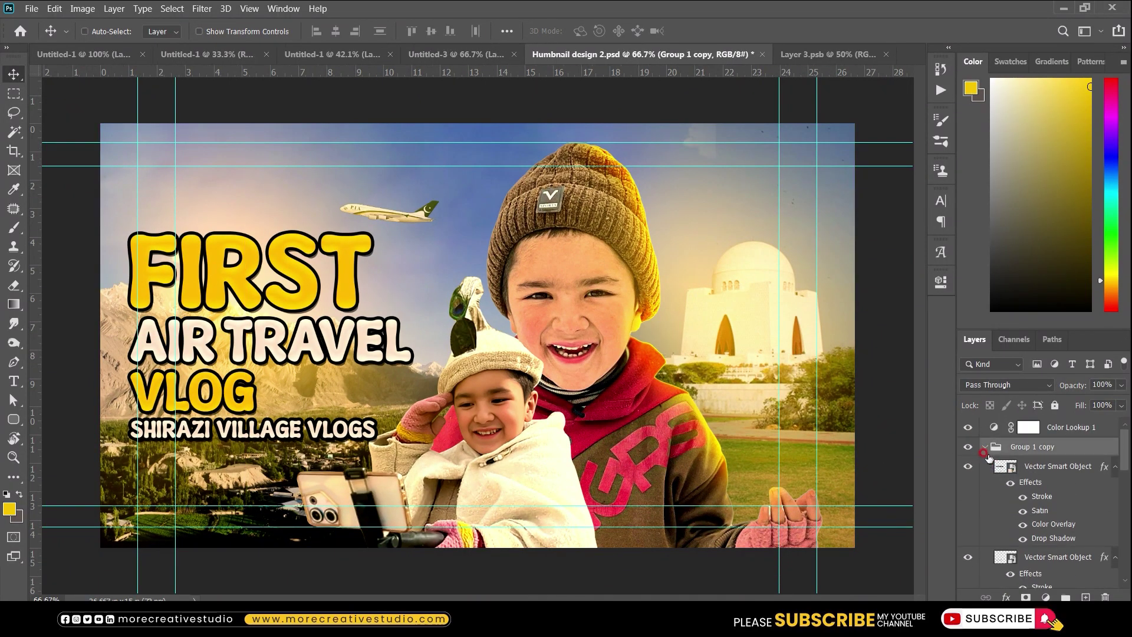
# Step: Add a Color Lookup adjustment and preview the Crisp_Winter and Soft_Warming looks
pyautogui.hotkey('ctrl', '-')
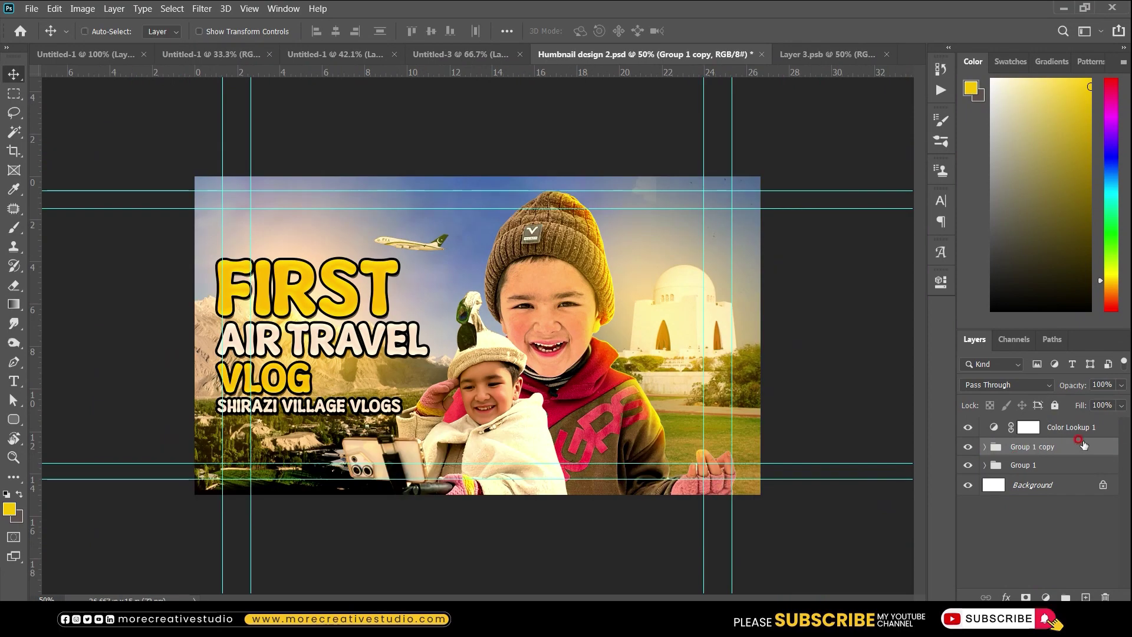
pyautogui.click(1046, 598)
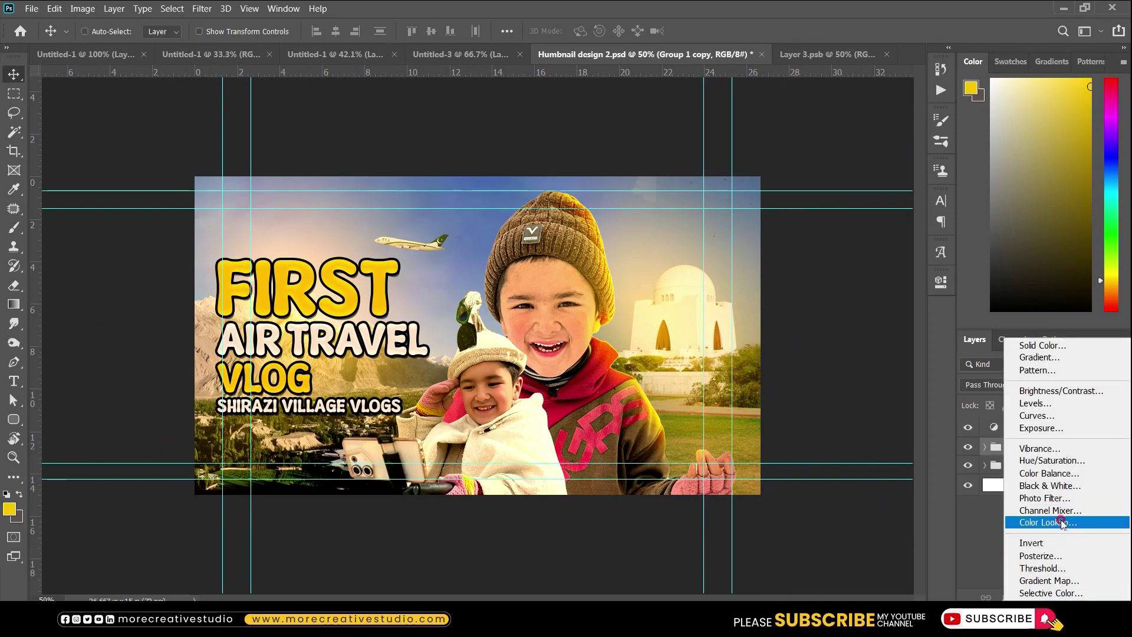
pyautogui.click(1056, 519)
pyautogui.click(817, 326)
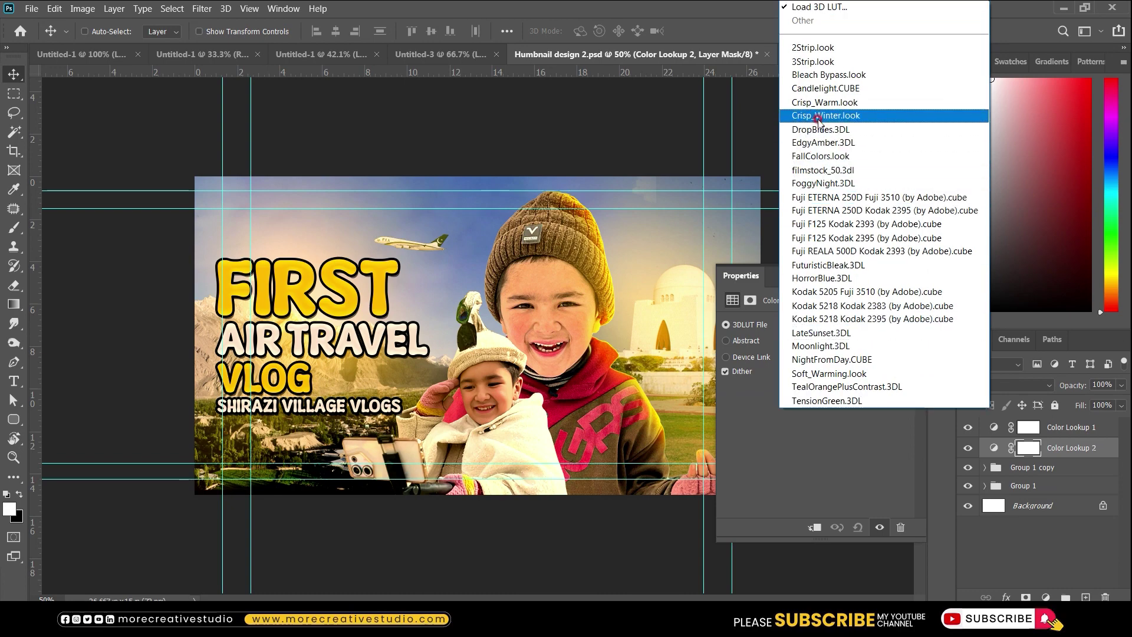
pyautogui.click(816, 116)
pyautogui.click(812, 334)
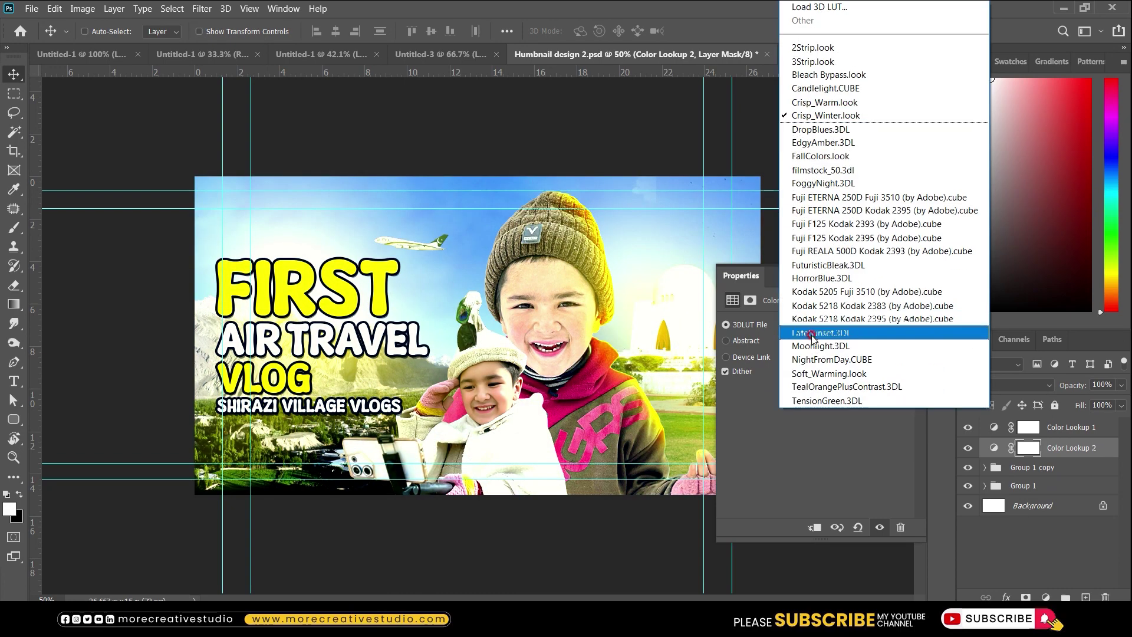
pyautogui.click(805, 397)
# Step: Step through the looks past LateSunset to Fuji F125 Kodak 2393 and compare it on/off
pyautogui.press('Up')
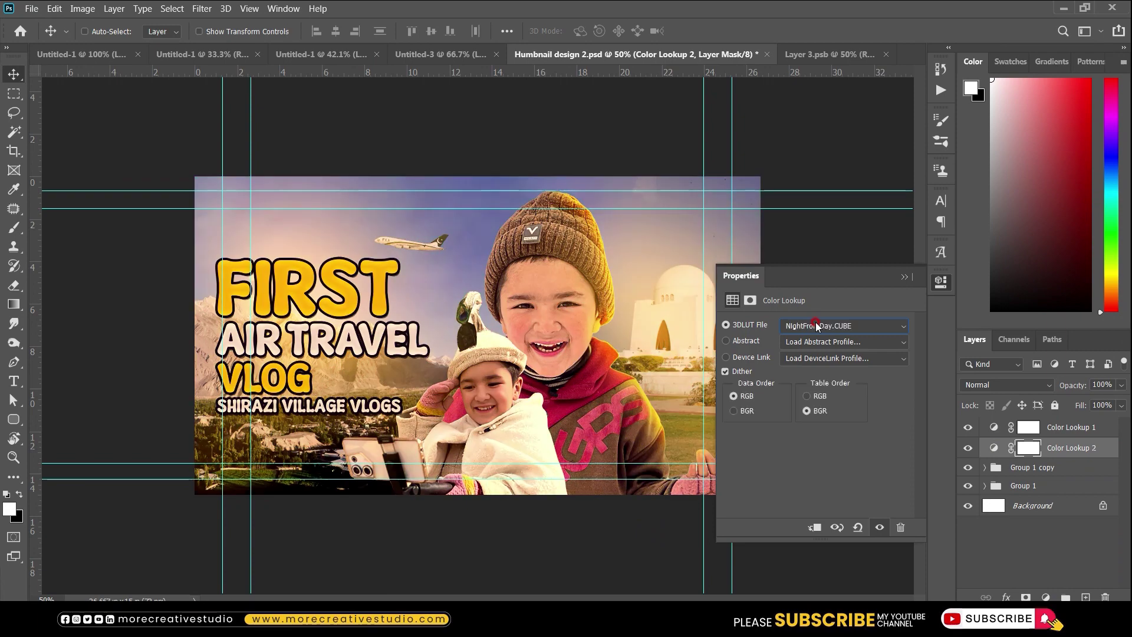
pyautogui.press('Up')
pyautogui.press('Up')
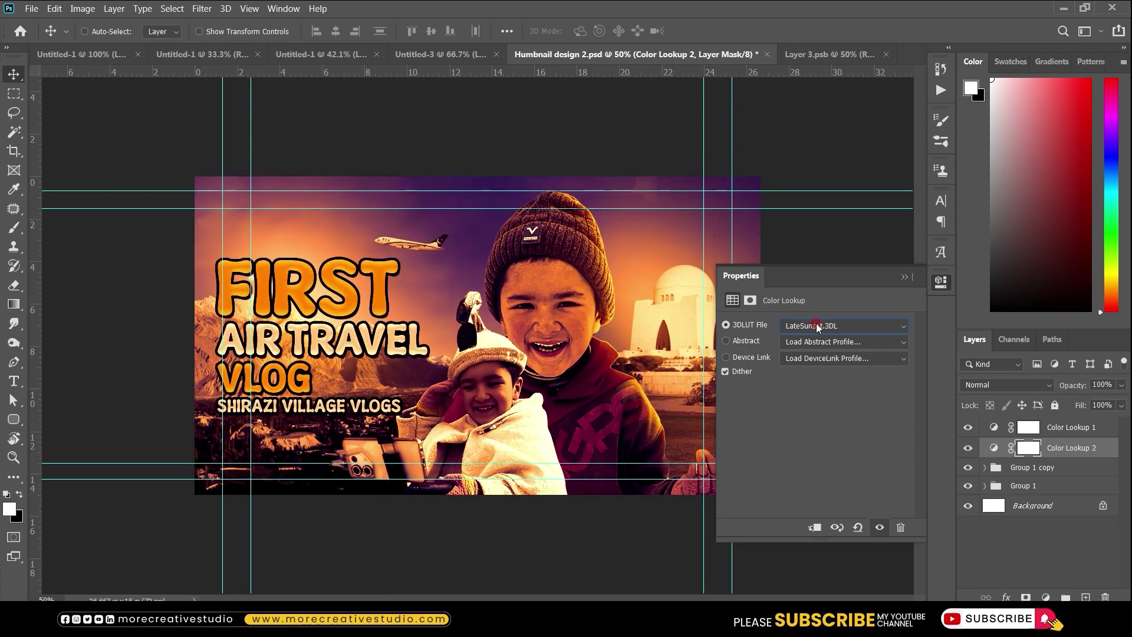
pyautogui.press('Up')
pyautogui.press('Up')
pyautogui.press('Up')
pyautogui.press('Up')
pyautogui.press('Up')
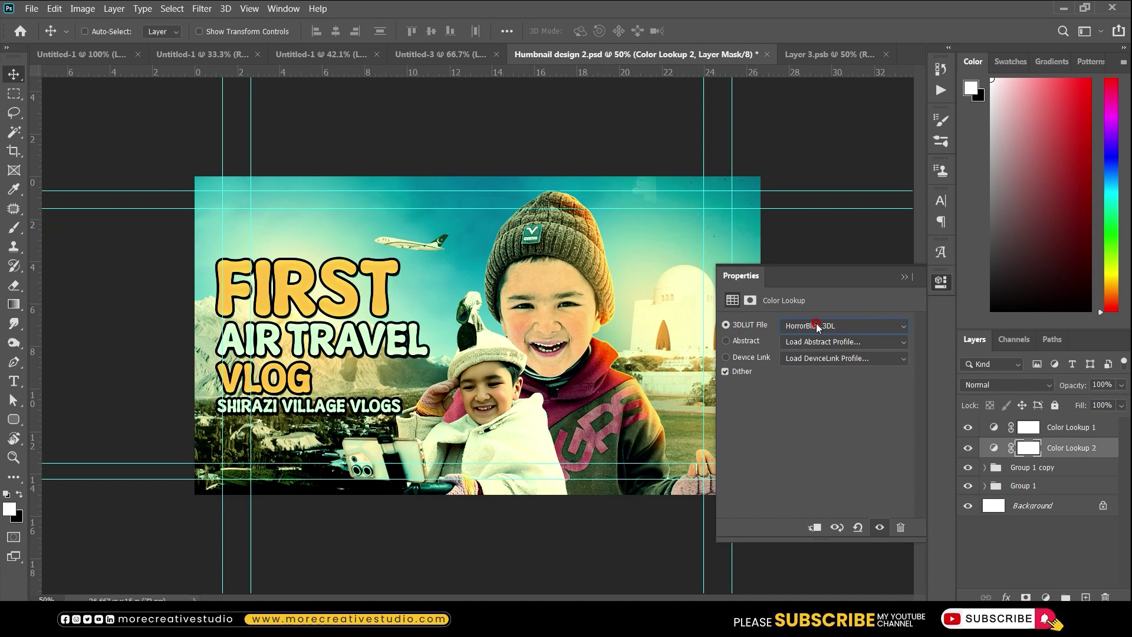
pyautogui.press('Up')
pyautogui.press('Up')
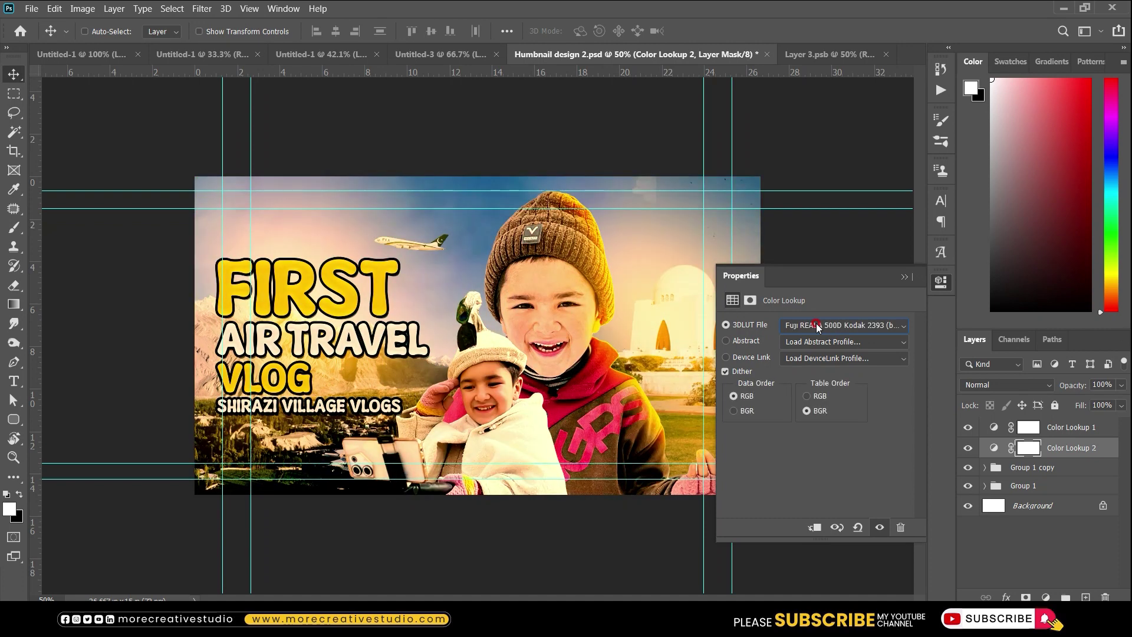
pyautogui.press('Up')
pyautogui.press('Up')
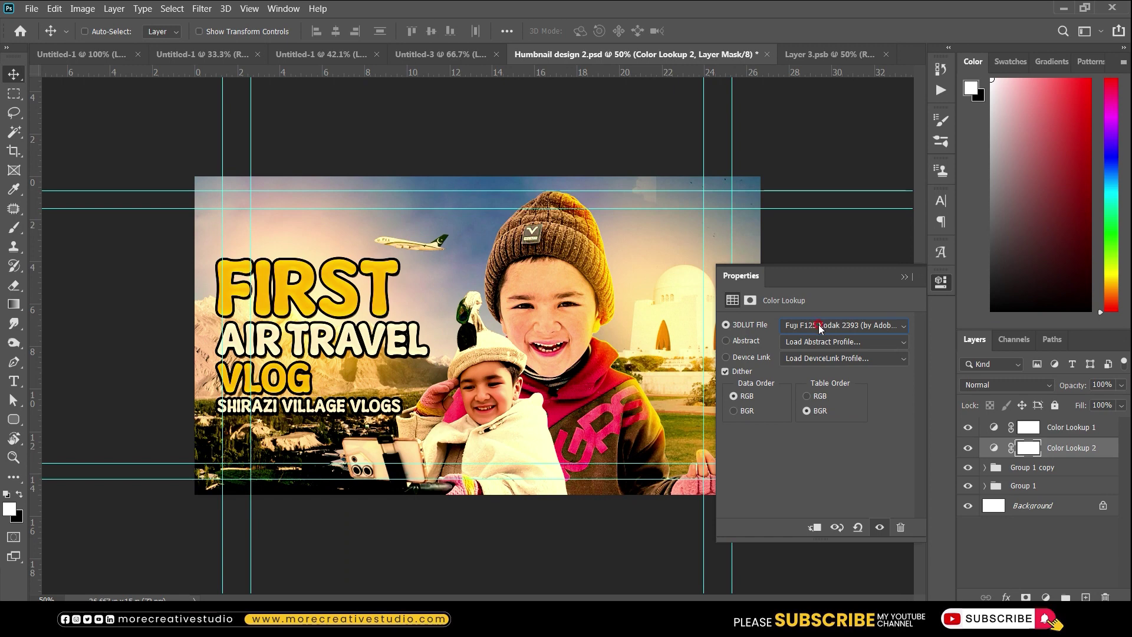
pyautogui.click(904, 277)
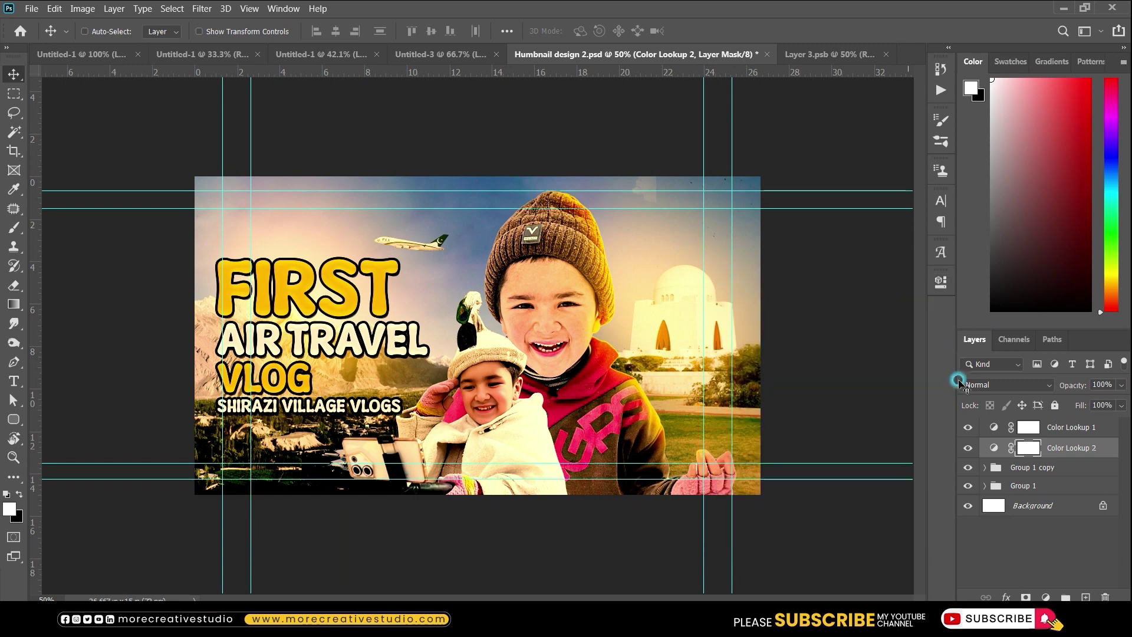
pyautogui.click(968, 448)
pyautogui.click(968, 449)
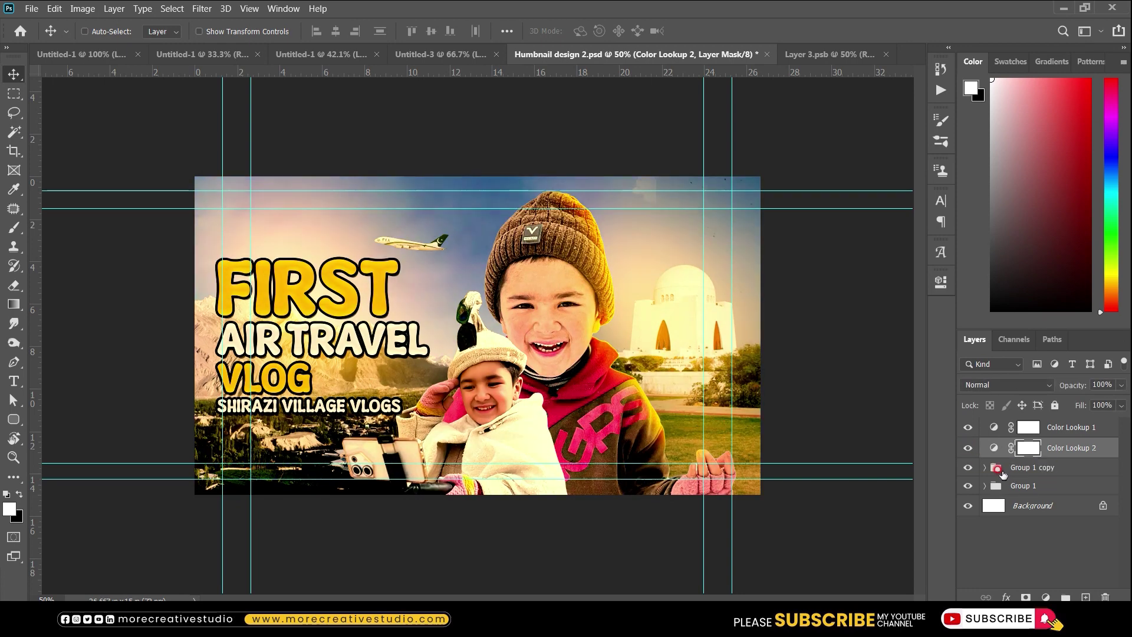
# Step: Duplicate the two title smart objects into Group 2 beneath both Color Lookups
pyautogui.click(986, 467)
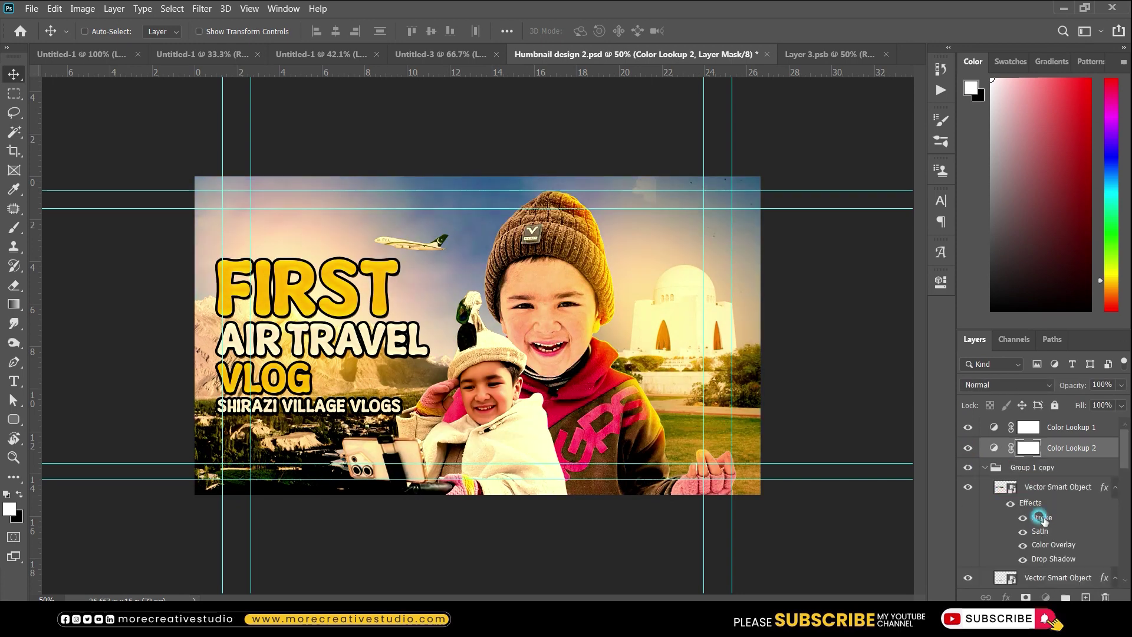
pyautogui.click(1043, 522)
pyautogui.keyDown('ctrl'); pyautogui.click(1049, 552); pyautogui.keyUp('ctrl')
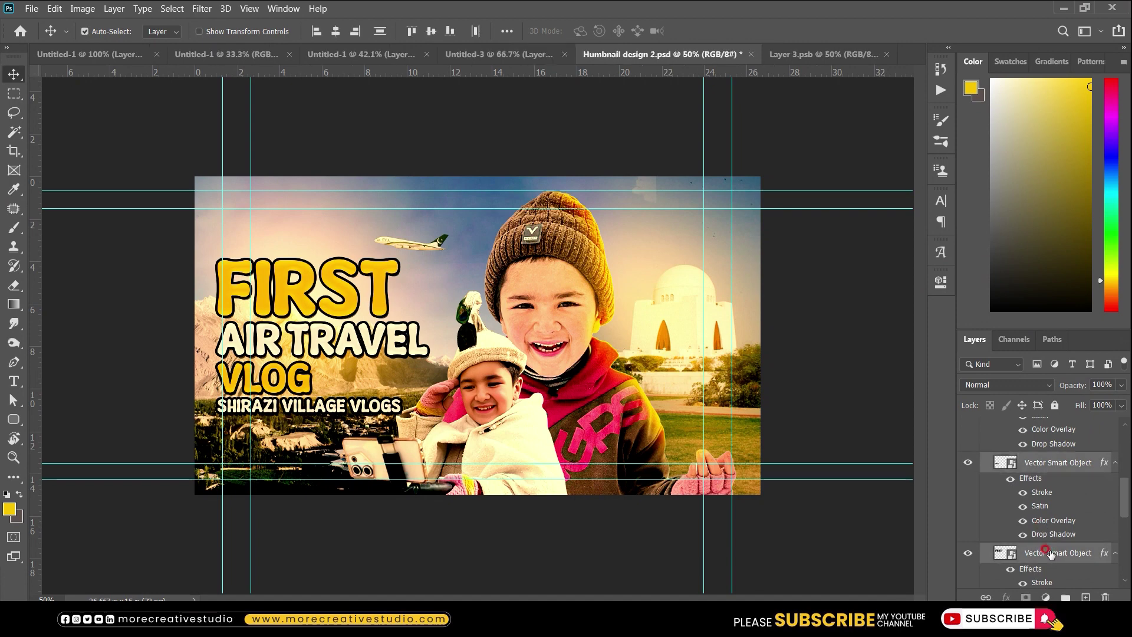
pyautogui.hotkey('ctrl', 'j')
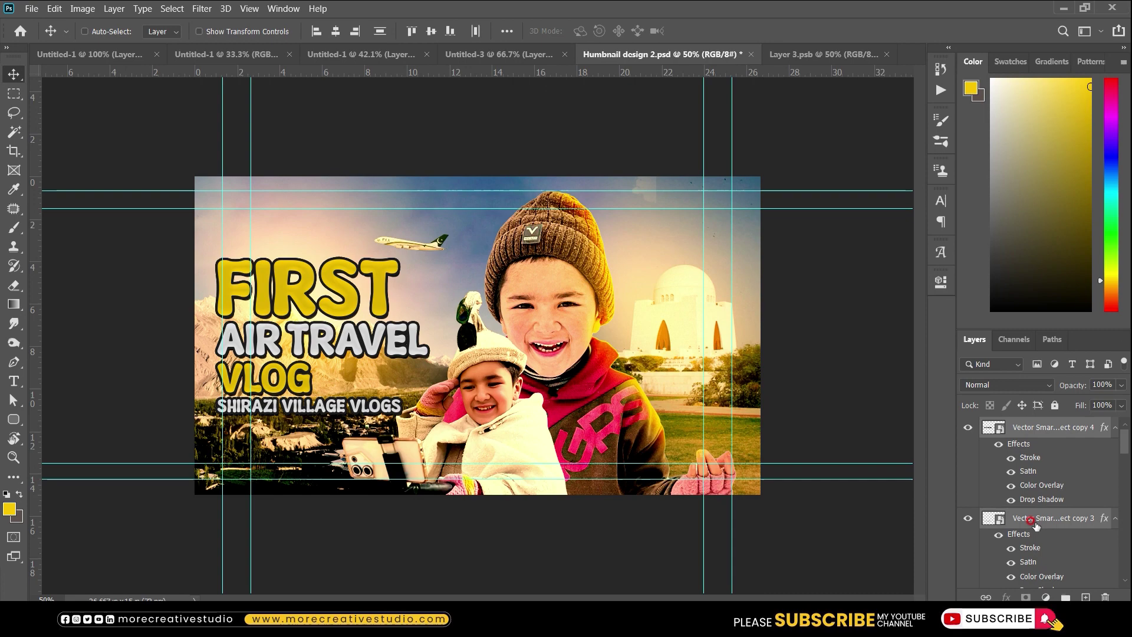
pyautogui.hotkey('ctrl', 'g')
pyautogui.hotkey('ctrl', '[')
pyautogui.hotkey('ctrl', '[')
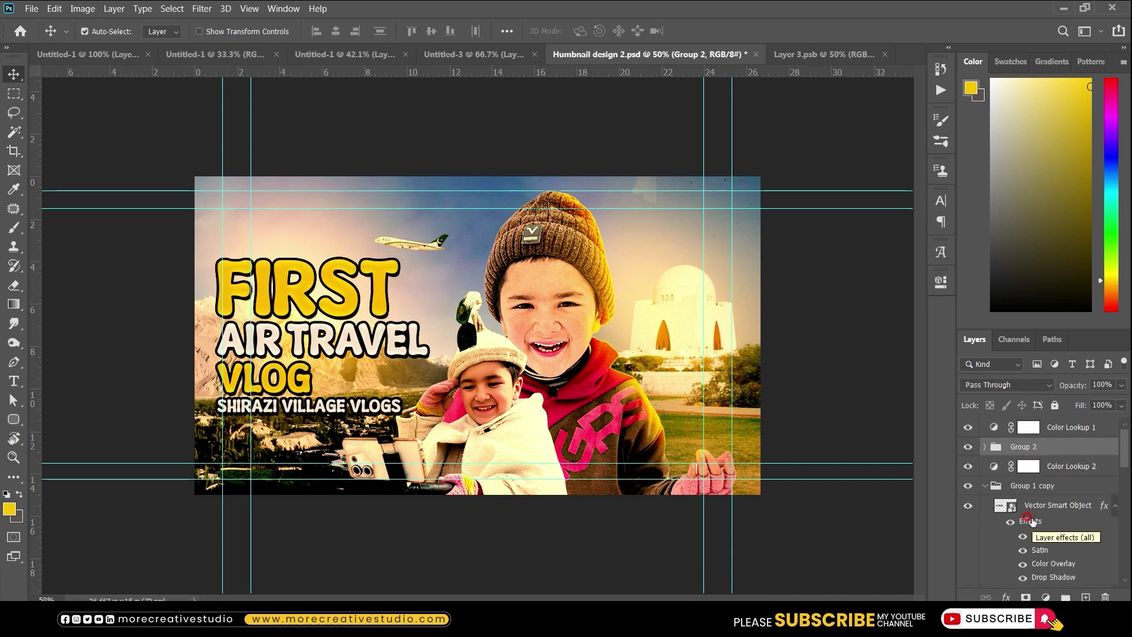
# Step: Inspect the contents of Group 2 and Group 1 copy in the Layers panel
pyautogui.hotkey('ctrl', '0')
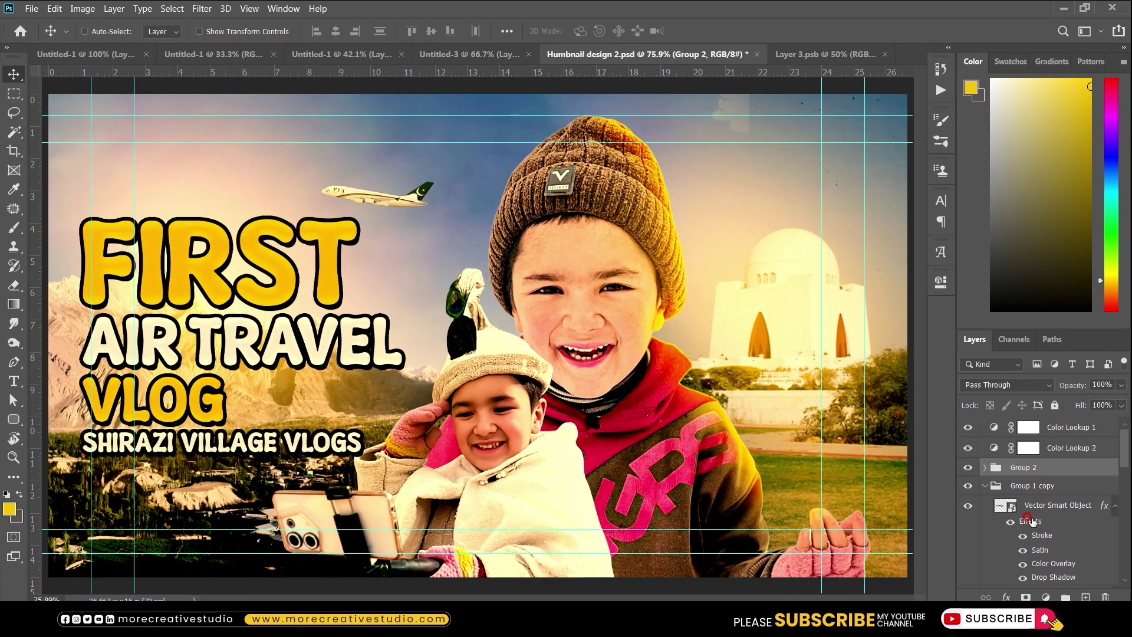
pyautogui.click(985, 486)
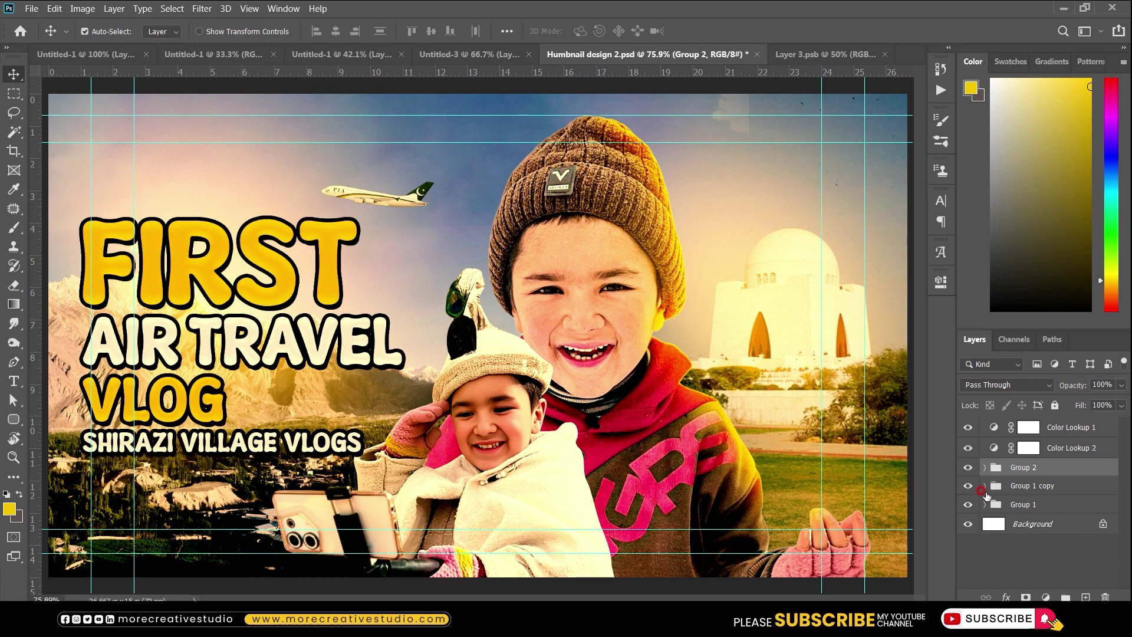
pyautogui.hotkey('ctrl', '-')
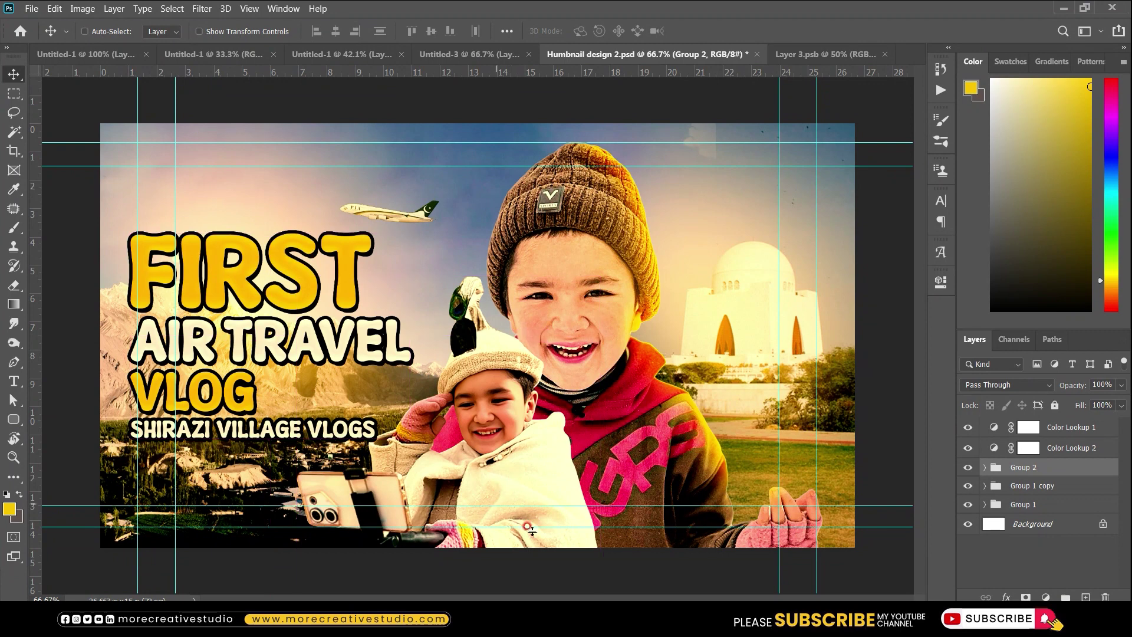
pyautogui.click(982, 468)
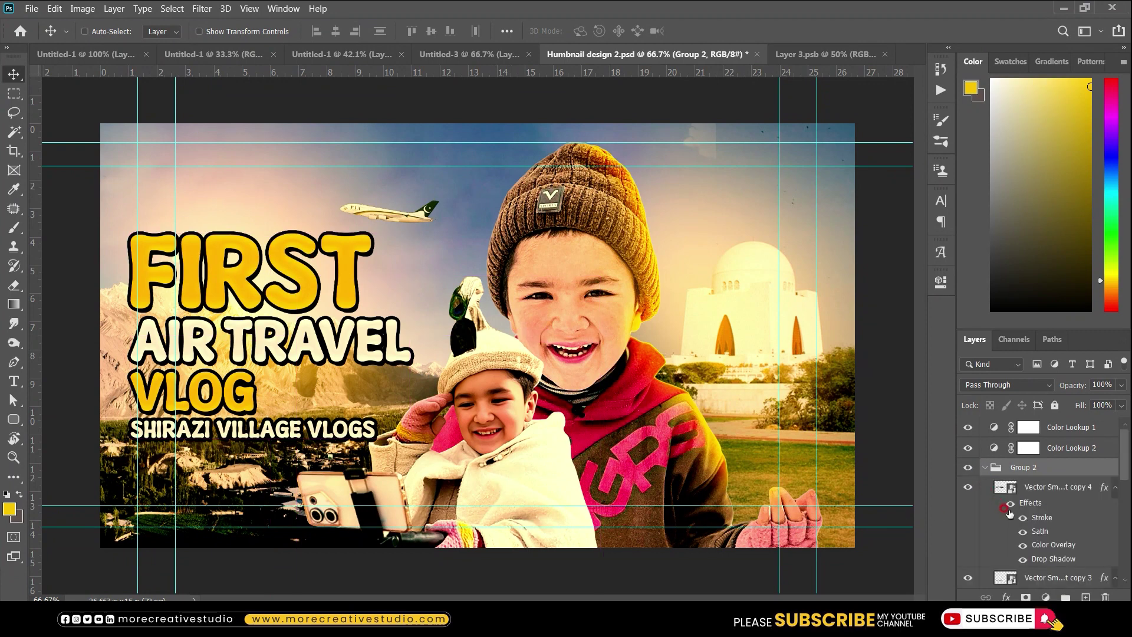
pyautogui.click(983, 486)
pyautogui.scroll(-2, 1019, 530)
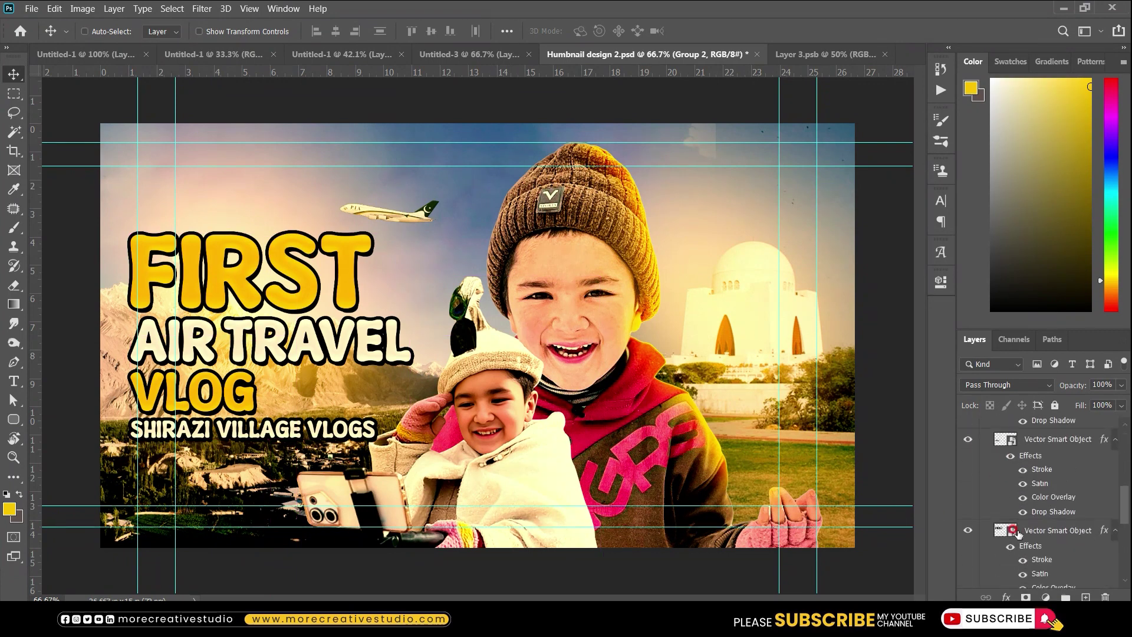
pyautogui.scroll(-2, 1016, 528)
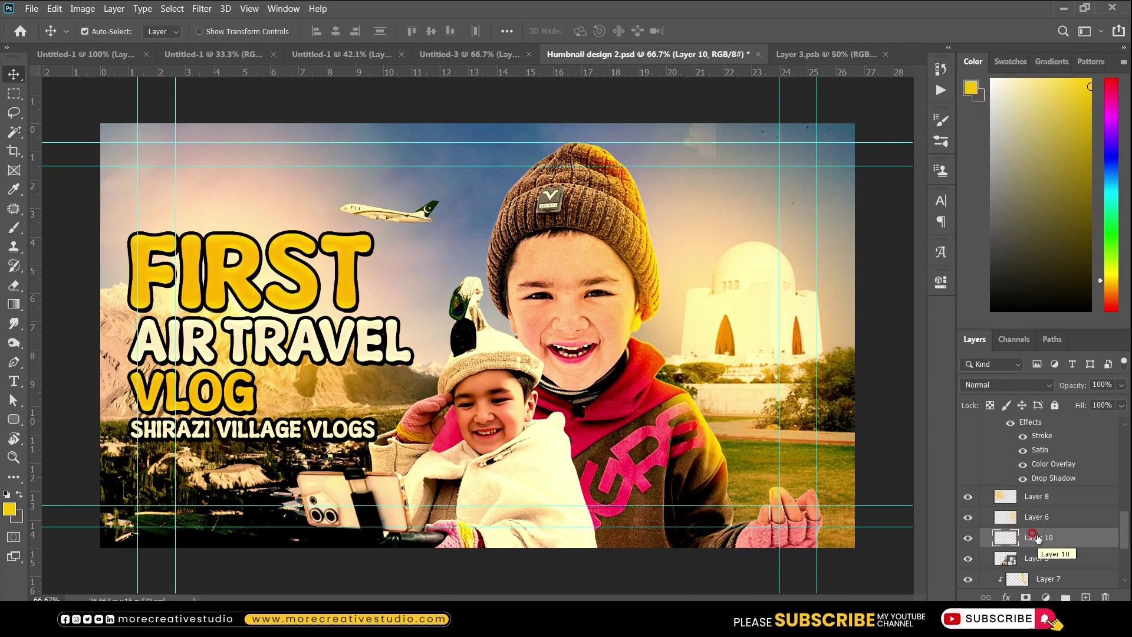
# Step: Create Layer 10 below Layer 4 and set up a small white brush at 20% opacity
pyautogui.hotkey('ctrl', 'shift', 'alt', 'n')
pyautogui.hotkey('ctrl', '[')
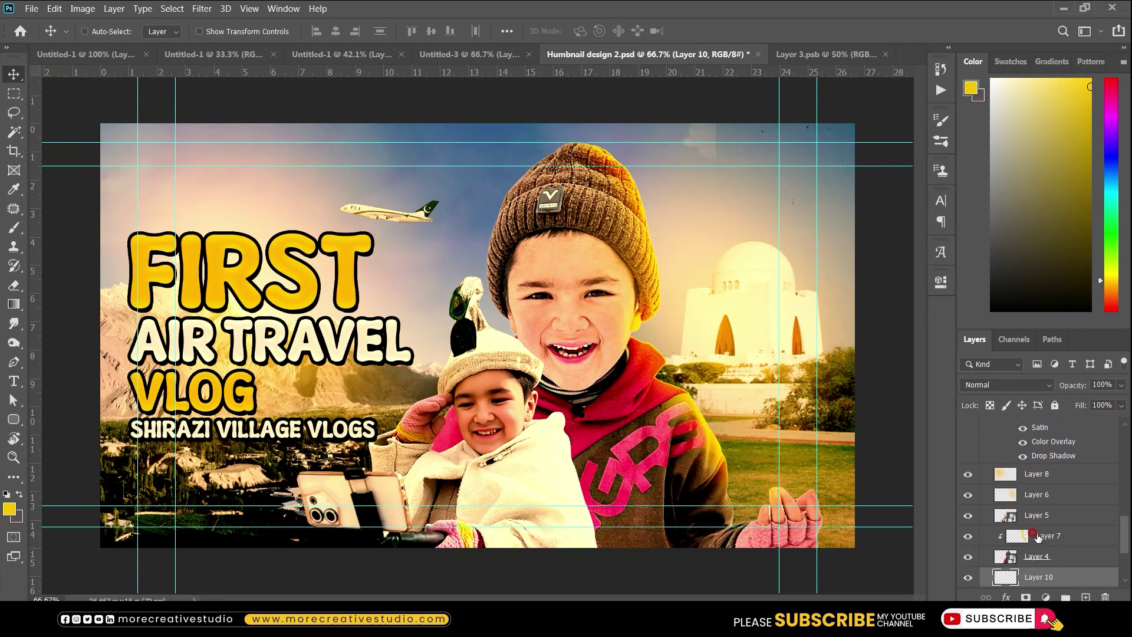
pyautogui.press('b')
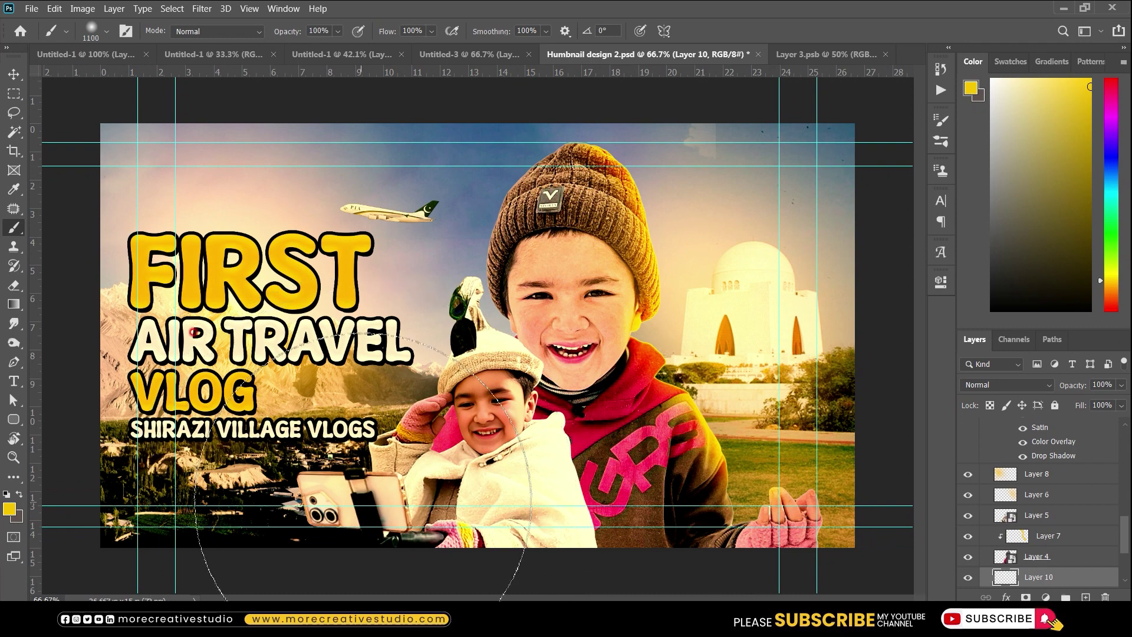
pyautogui.press('[')
pyautogui.press('[')
pyautogui.press('[')
pyautogui.press('d')
pyautogui.press('x')
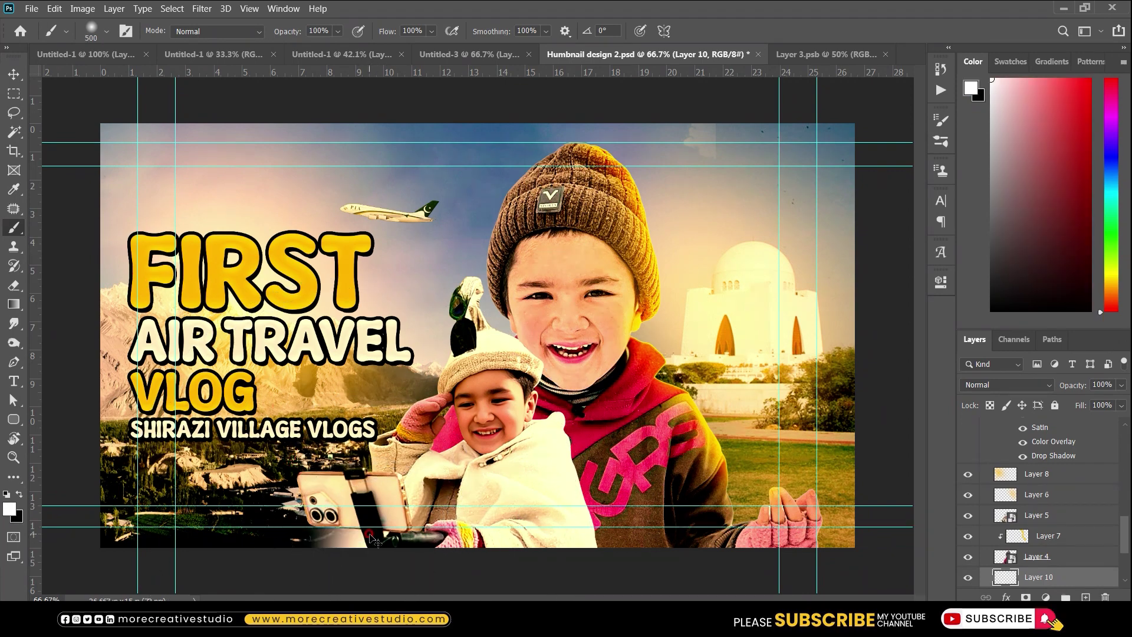
pyautogui.press('2')
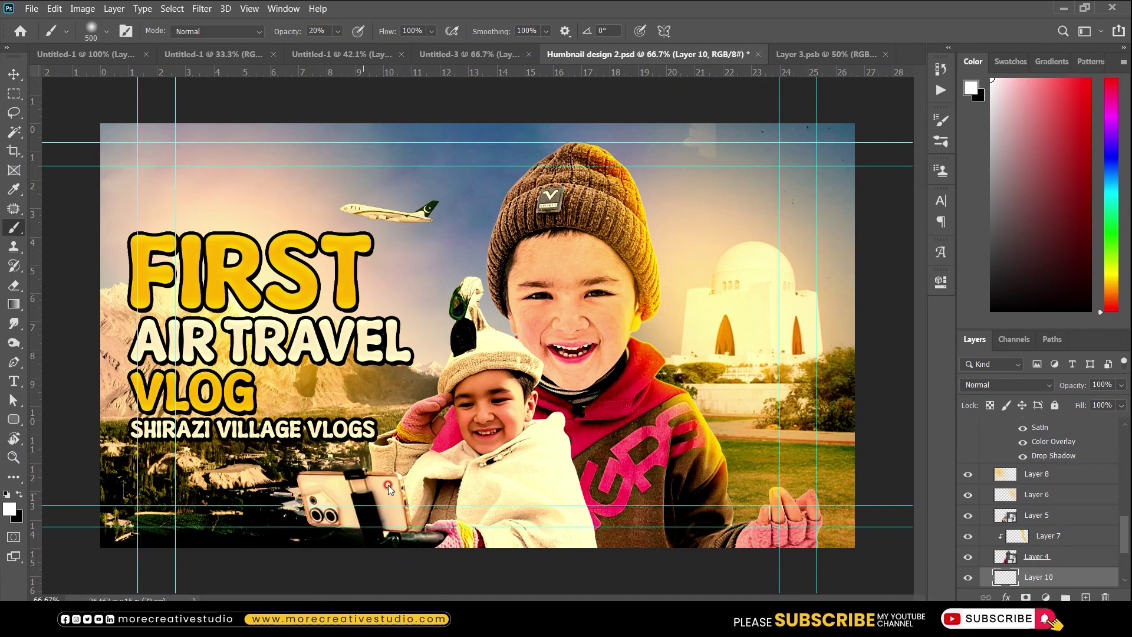
# Step: Paint soft white light near the phone and boy's head, then undo the last strokes
pyautogui.moveTo(318, 534); pyautogui.dragTo(318, 567)
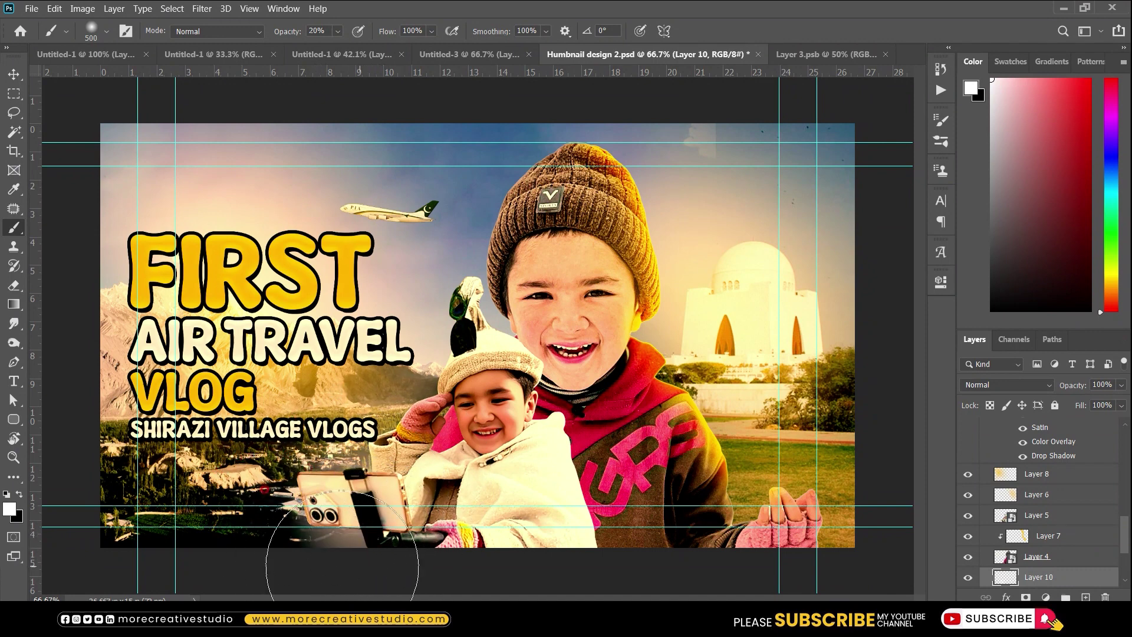
pyautogui.moveTo(401, 448)
pyautogui.mouseDown()
pyautogui.moveTo(483, 352)
pyautogui.moveTo(484, 395)
pyautogui.moveTo(167, 547)
pyautogui.moveTo(220, 558)
pyautogui.mouseUp()
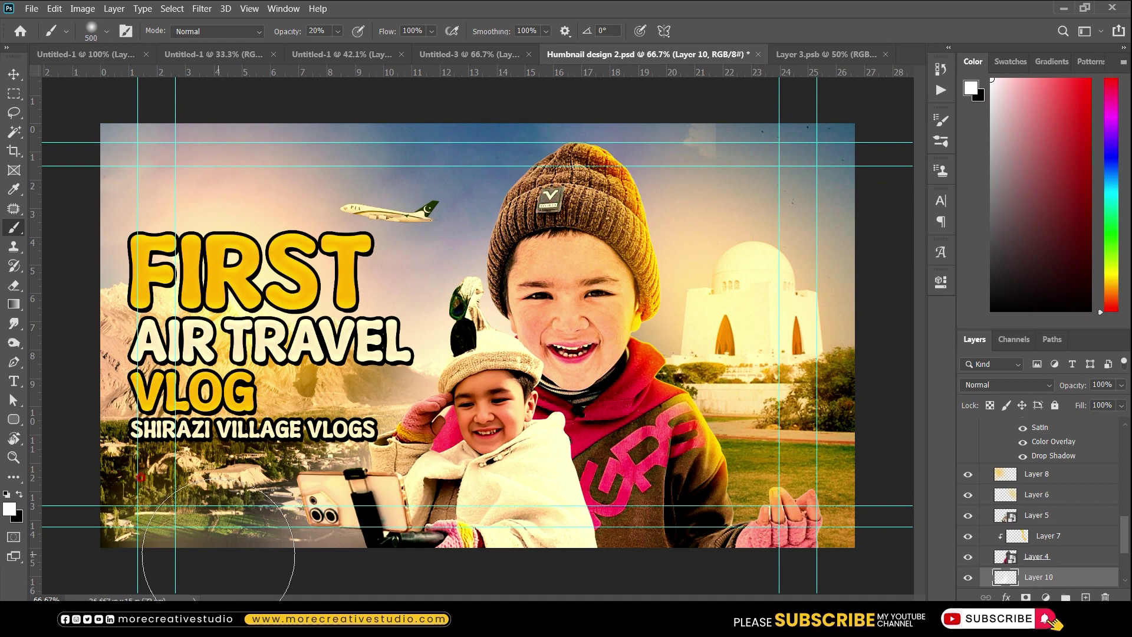
pyautogui.hotkey('ctrl', 'z')
pyautogui.hotkey('ctrl', 'shift', 'z')
pyautogui.hotkey('ctrl', 'z')
pyautogui.hotkey('ctrl', 'z')
pyautogui.hotkey('ctrl', 'z')
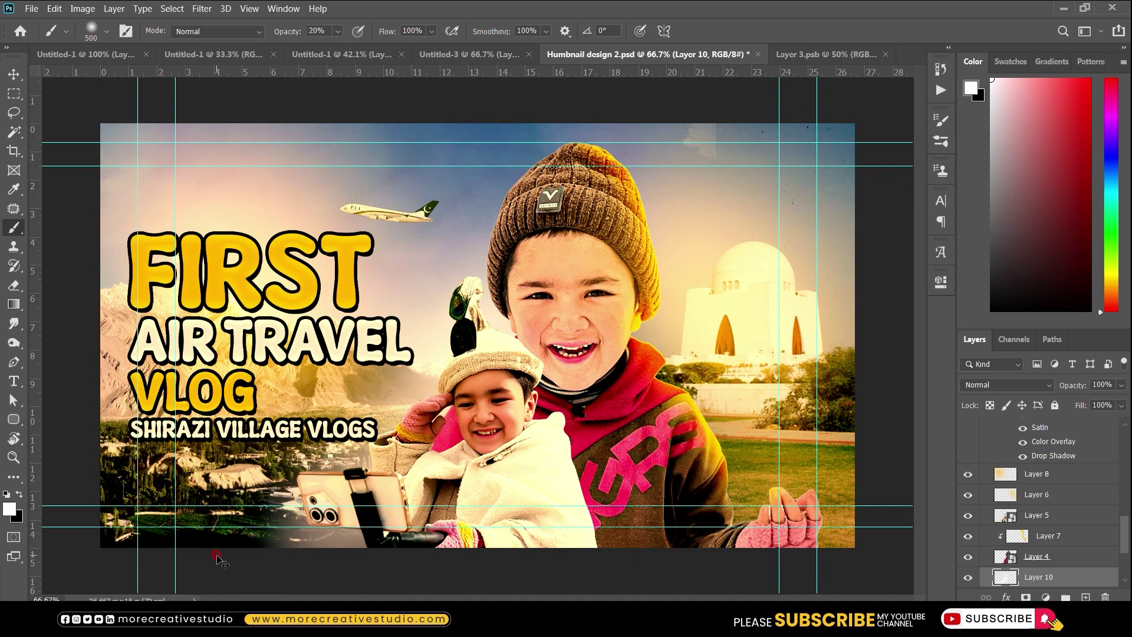
pyautogui.hotkey('ctrl', 'z')
pyautogui.hotkey('ctrl', 'z')
pyautogui.press('v')
pyautogui.press('v')
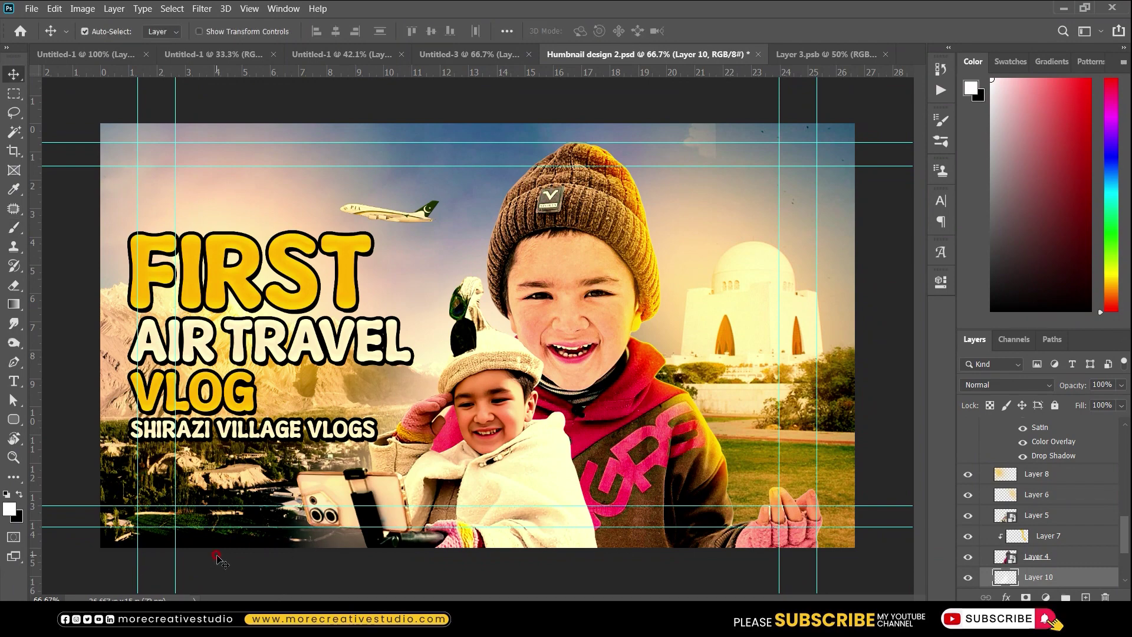
pyautogui.hotkey('ctrl', '0')
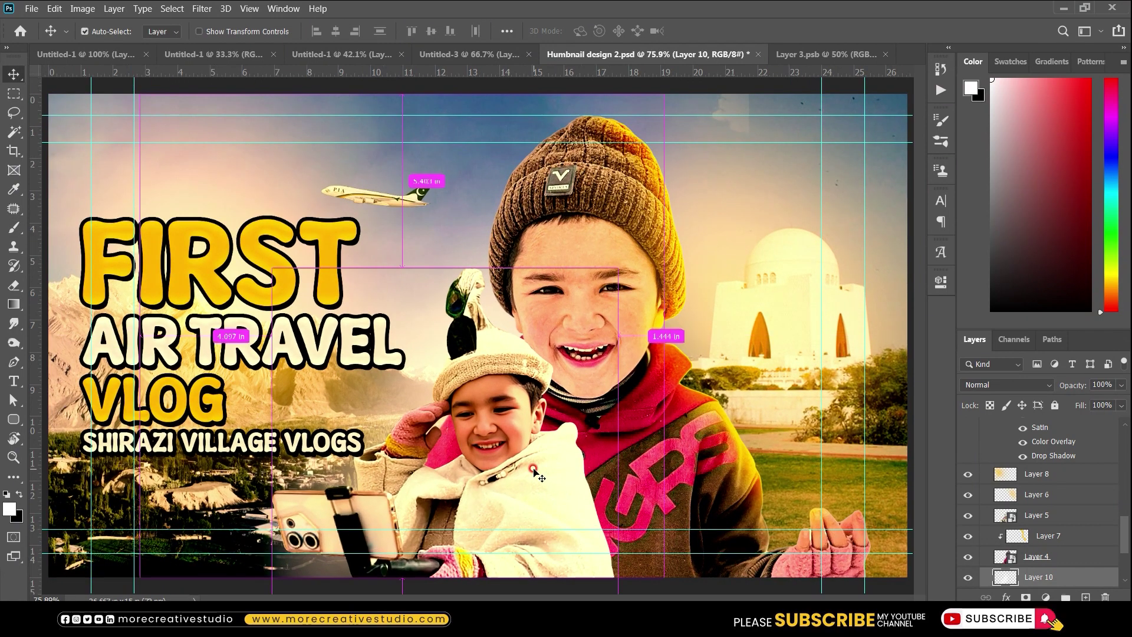
# Step: Zoom out and browse the Layers panel, briefly selecting the title smart object
pyautogui.hotkey('ctrl', '-')
pyautogui.scroll(2, 1044, 467)
pyautogui.scroll(2, 1038, 466)
pyautogui.scroll(2, 1032, 463)
pyautogui.scroll(2, 1025, 460)
pyautogui.scroll(-2, 1025, 461)
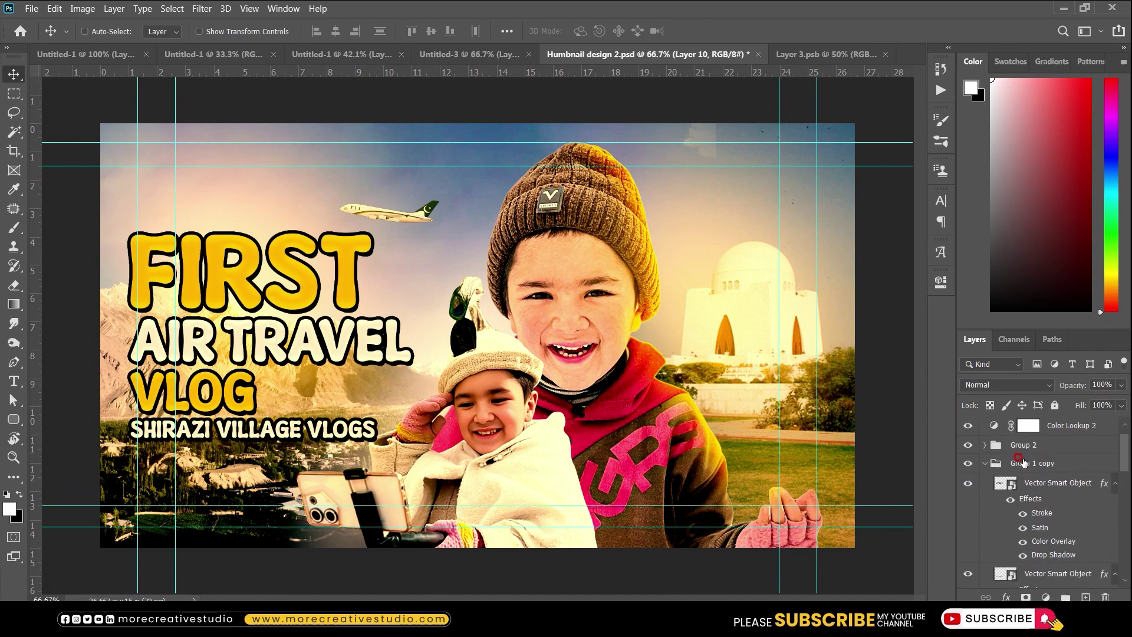
pyautogui.click(1029, 490)
pyautogui.scroll(-1, 1031, 507)
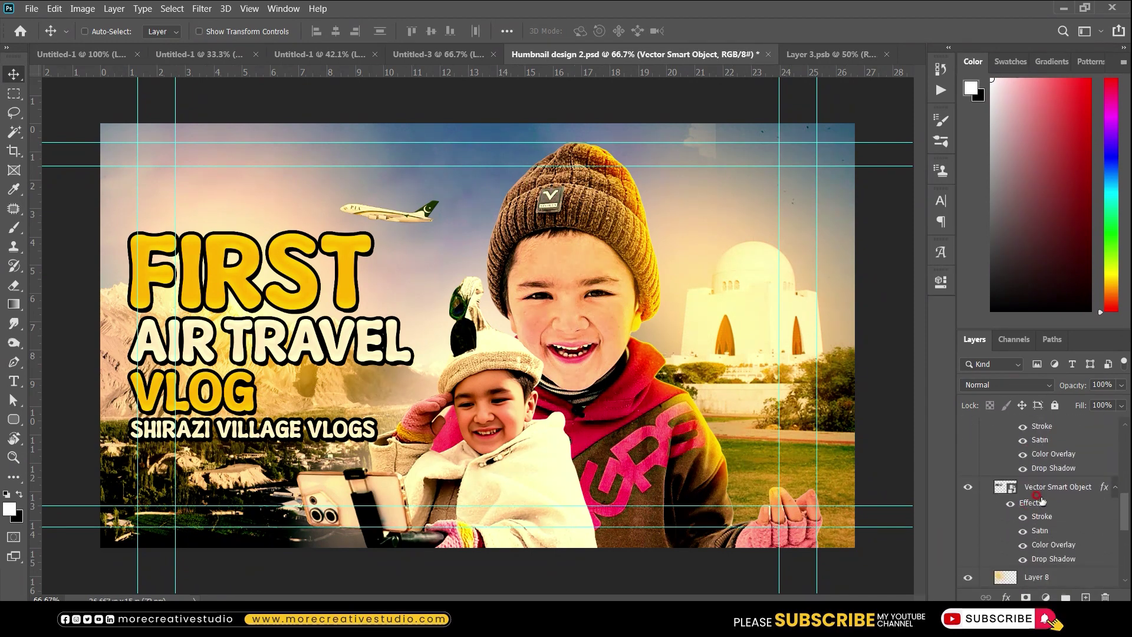
pyautogui.click(1033, 497)
pyautogui.scroll(-1, 1029, 489)
pyautogui.scroll(3, 1026, 487)
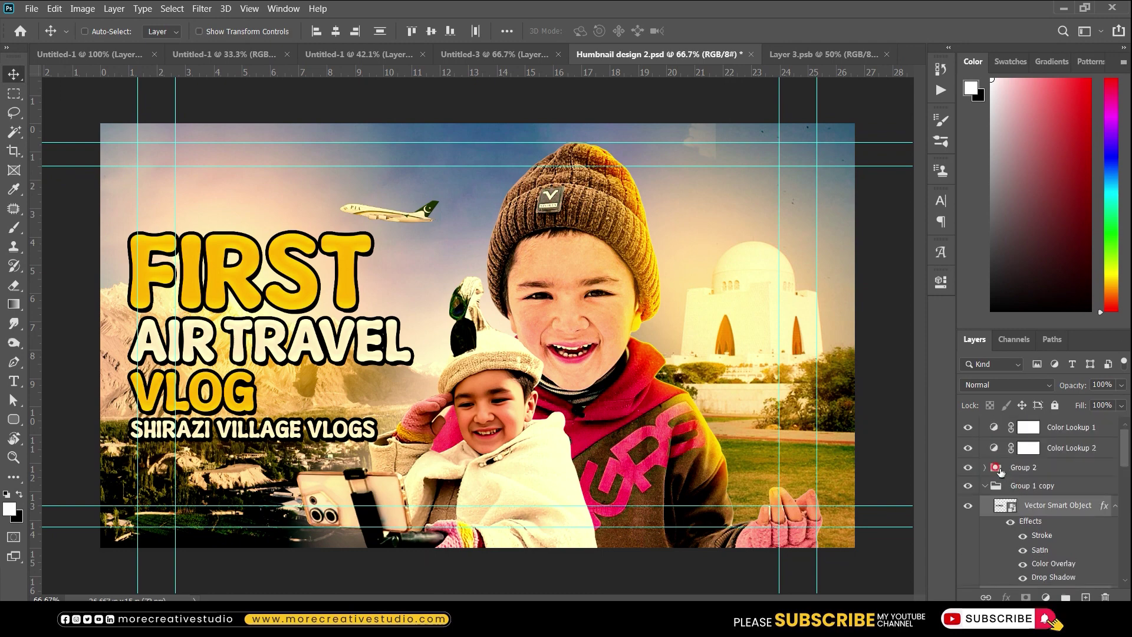
# Step: Leave Group 2 hidden, group the design as Group 3 and merge a copy into one layer
pyautogui.click(969, 467)
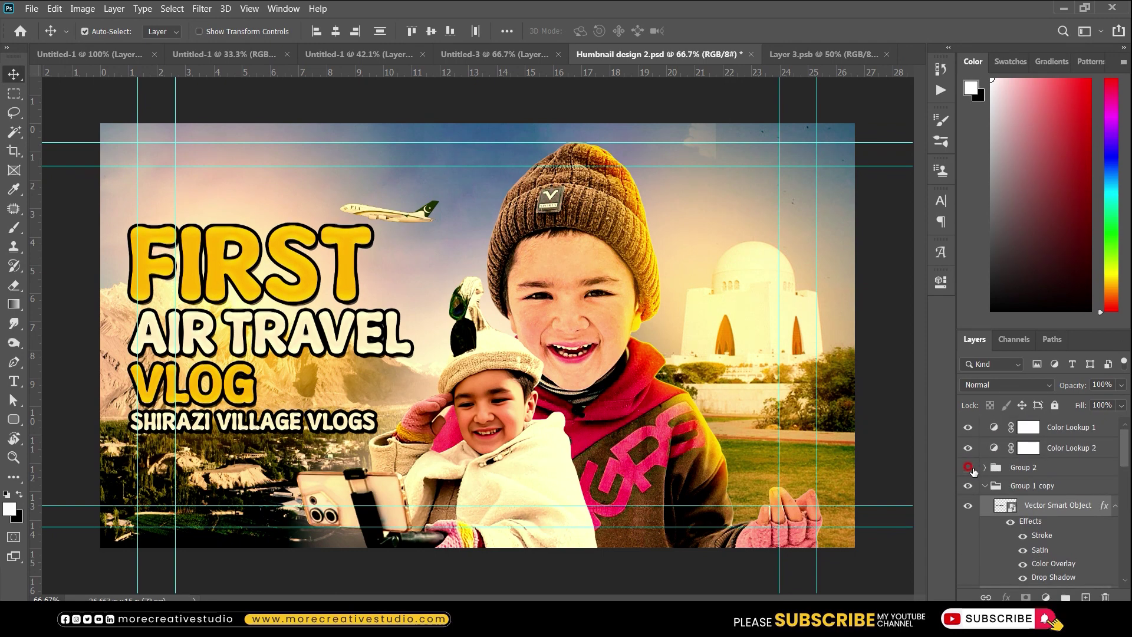
pyautogui.click(969, 468)
pyautogui.click(969, 467)
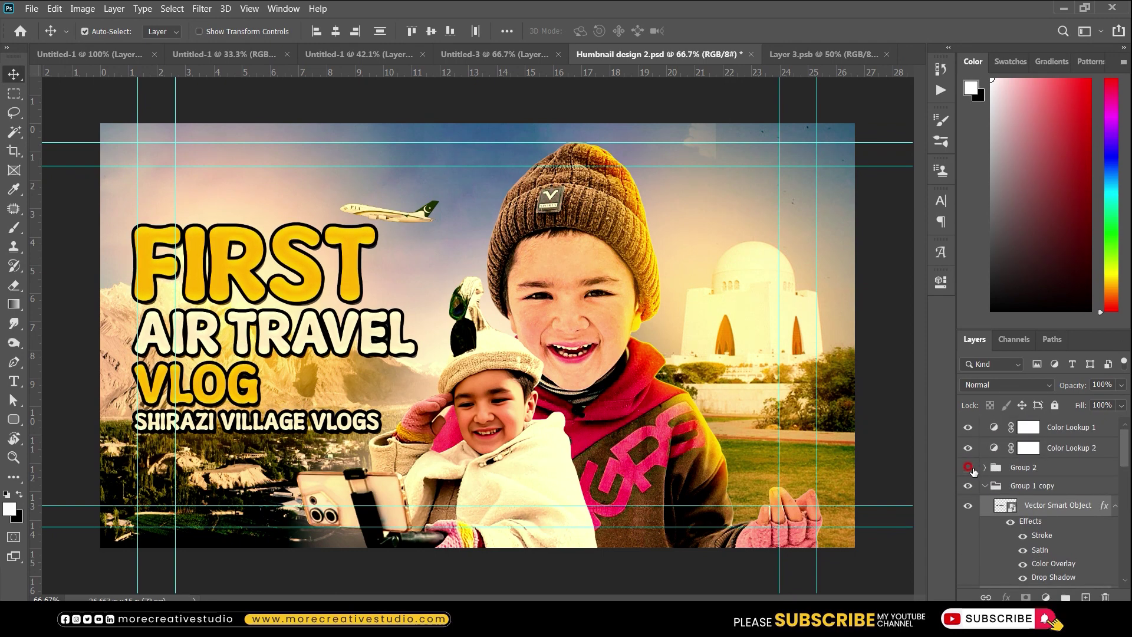
pyautogui.click(969, 468)
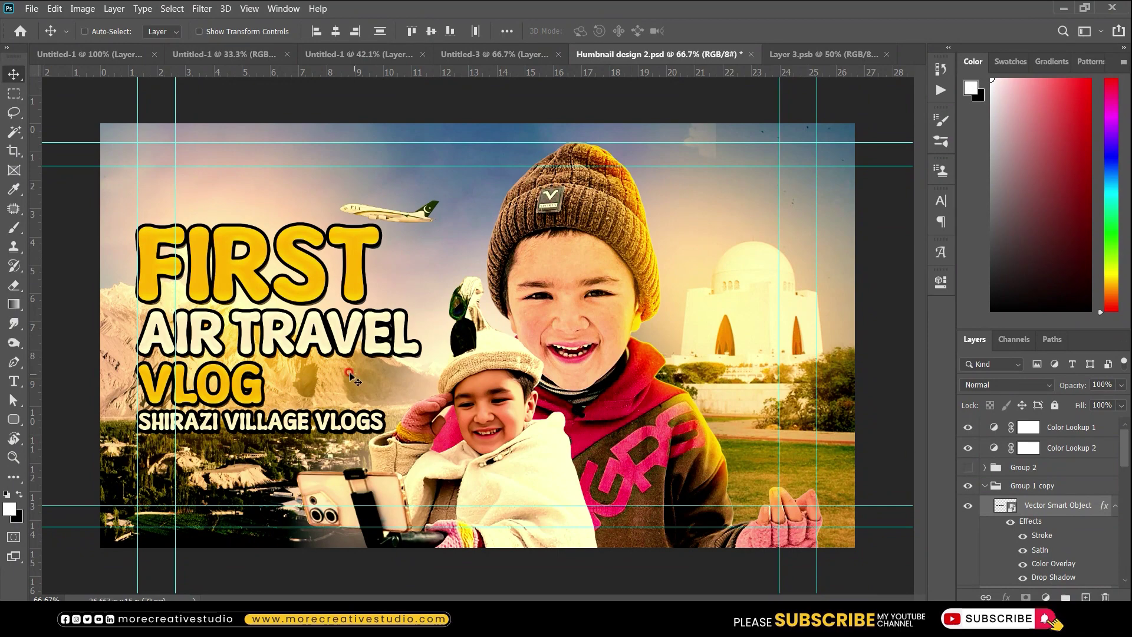
pyautogui.press('ctrl')
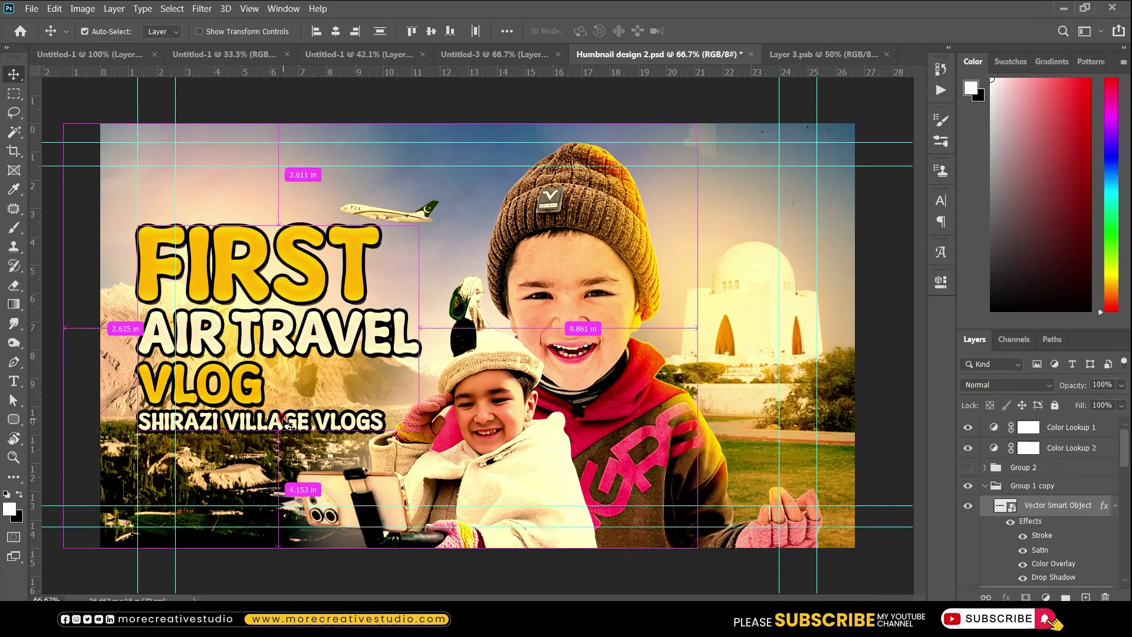
pyautogui.hotkey('ctrl', 'e')
pyautogui.click(202, 8)
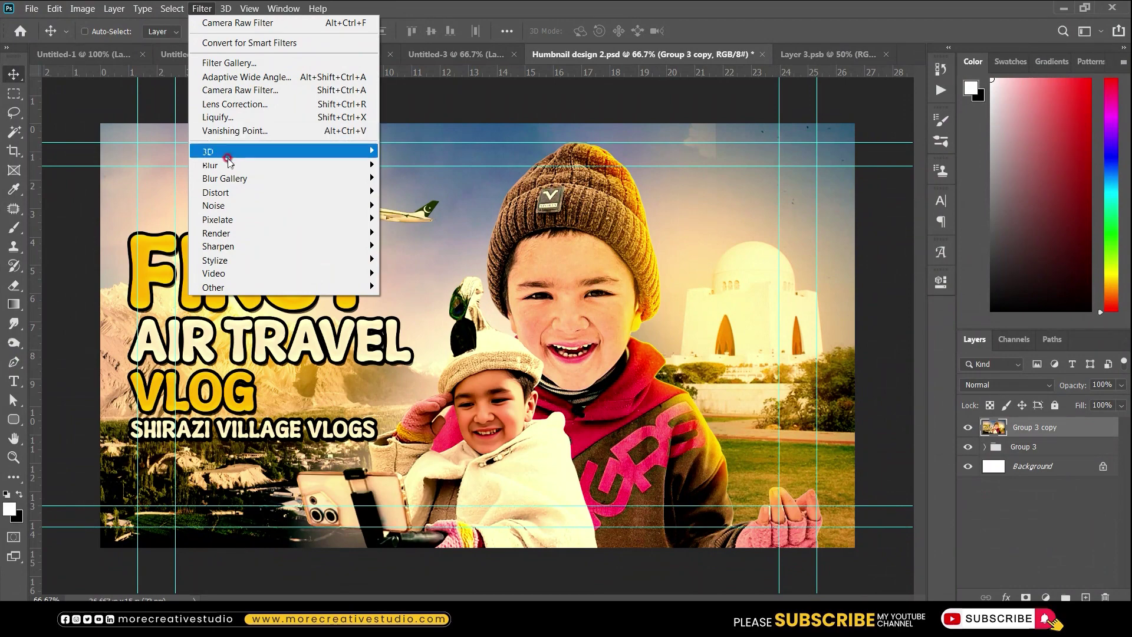
pyautogui.moveTo(215, 260)
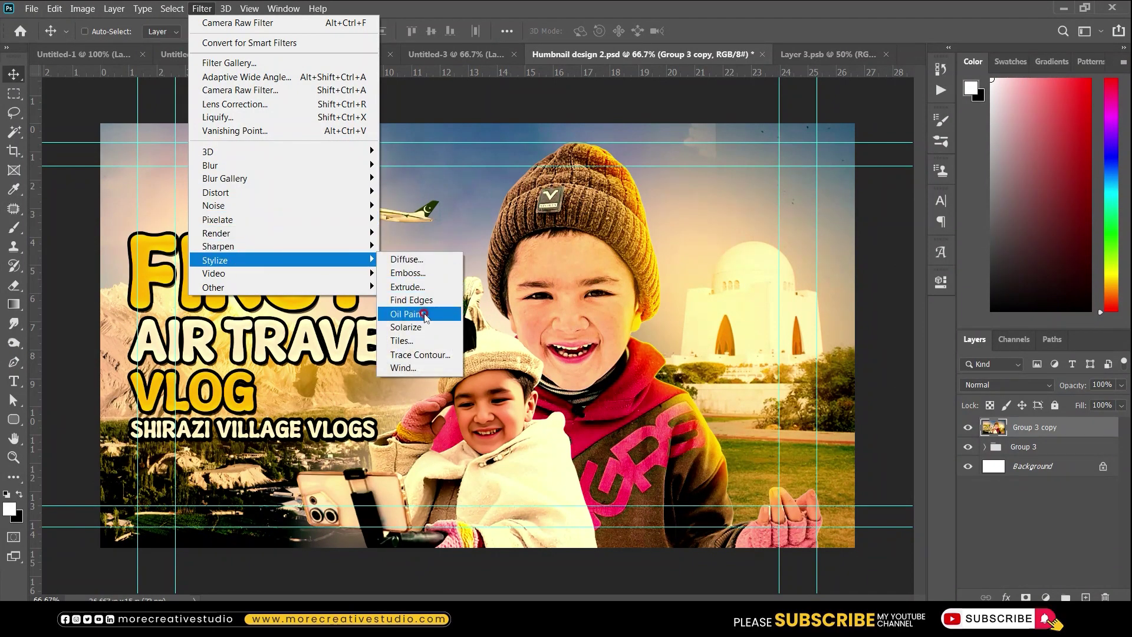
# Step: Try the default Oil Paint filter on the merged copy and undo it
pyautogui.click(416, 315)
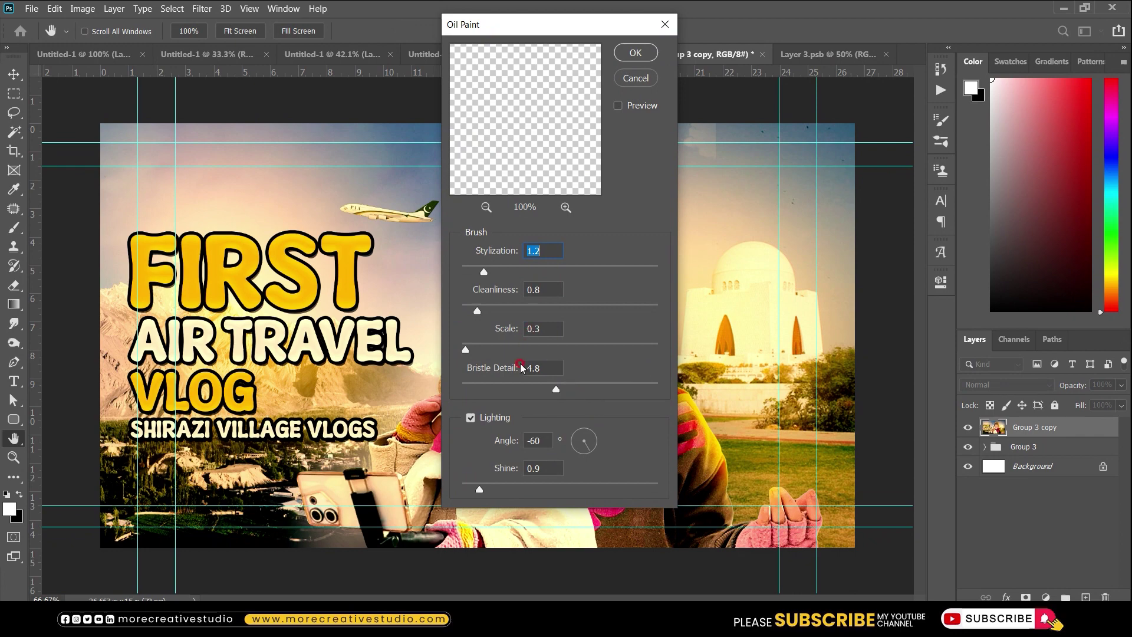
pyautogui.click(635, 54)
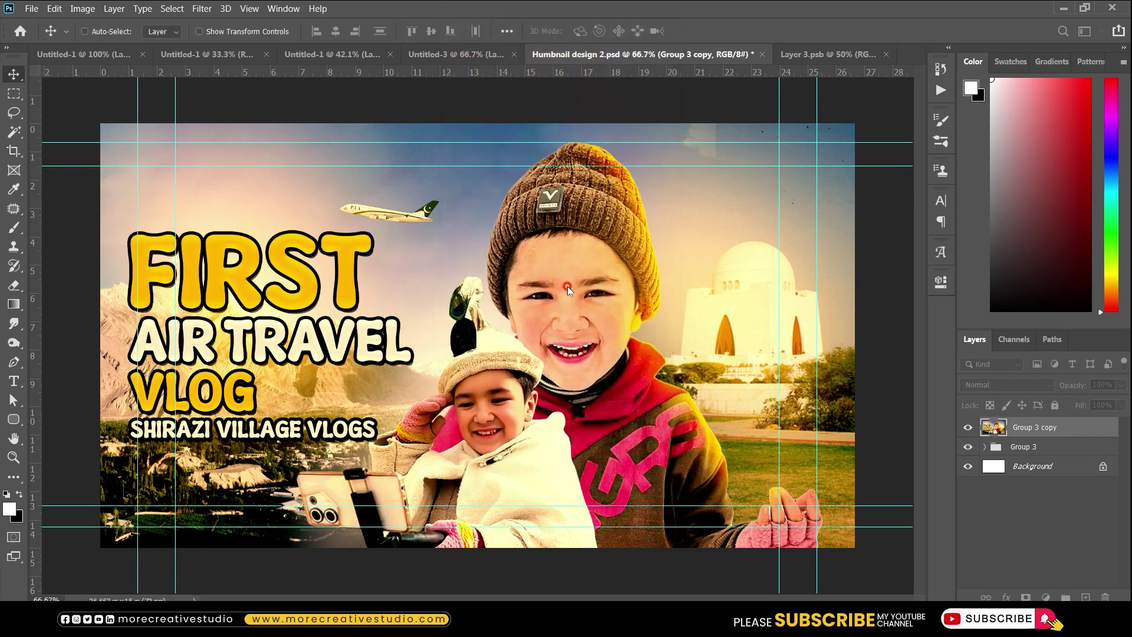
pyautogui.hotkey('ctrl', 'z')
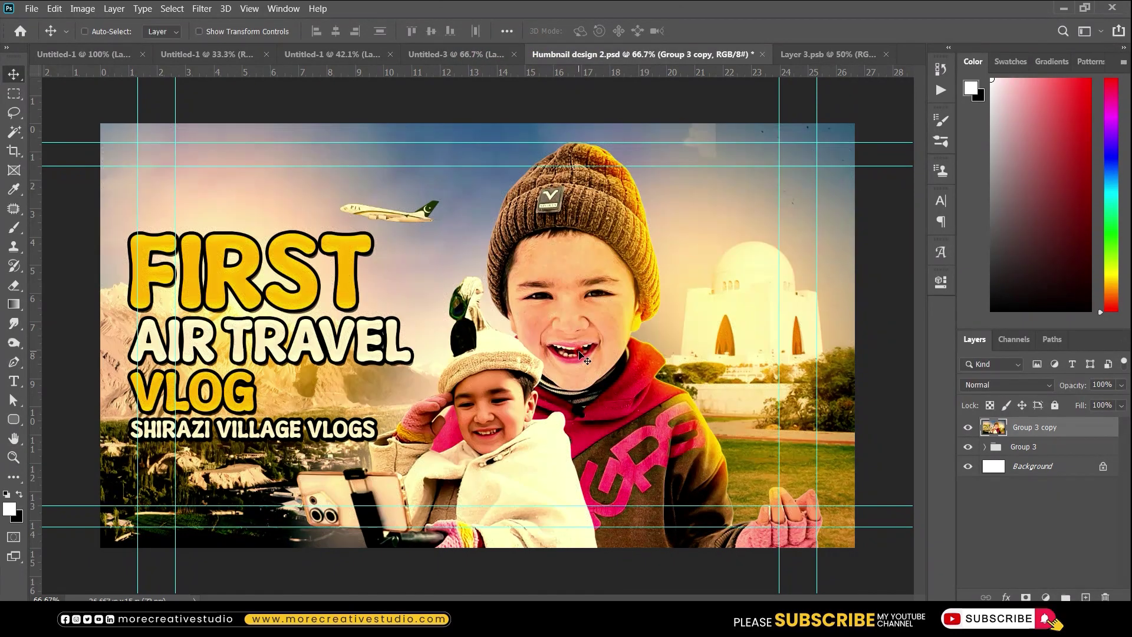
# Step: Reapply Oil Paint with low stylization, cleanliness 0.2 and reduced bristle detail
pyautogui.click(195, 9)
pyautogui.moveTo(214, 260)
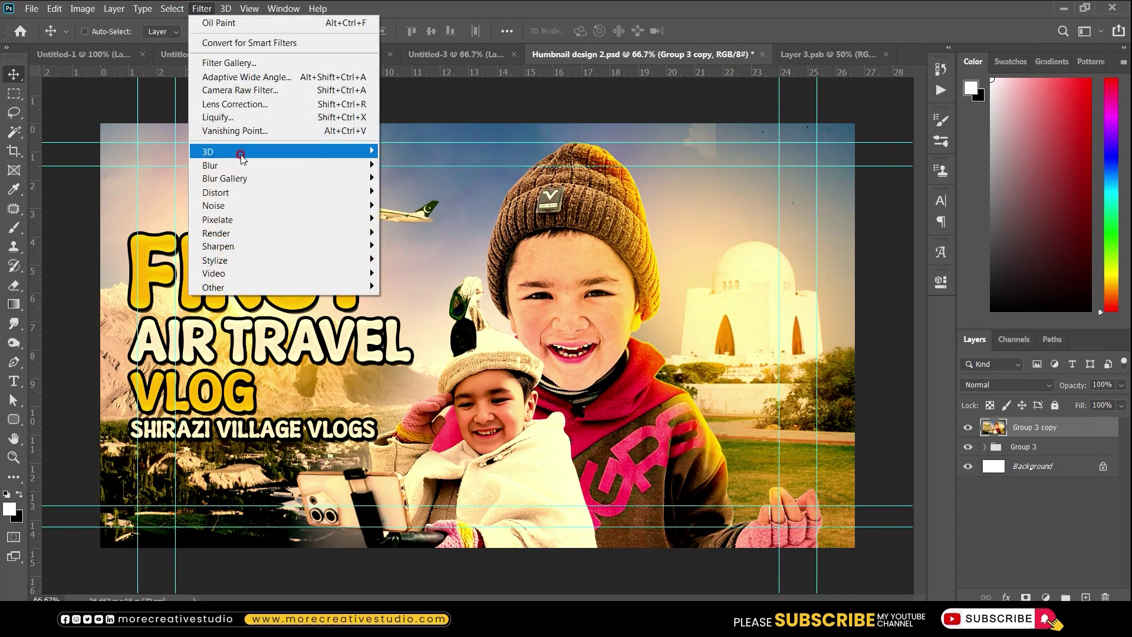
pyautogui.click(246, 262)
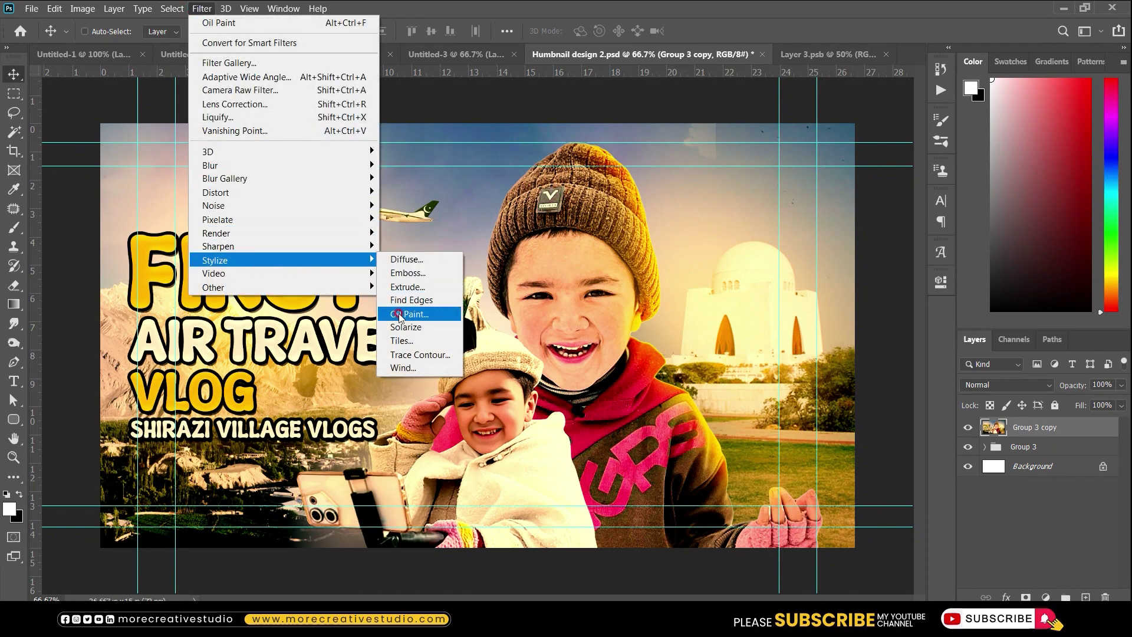
pyautogui.click(407, 314)
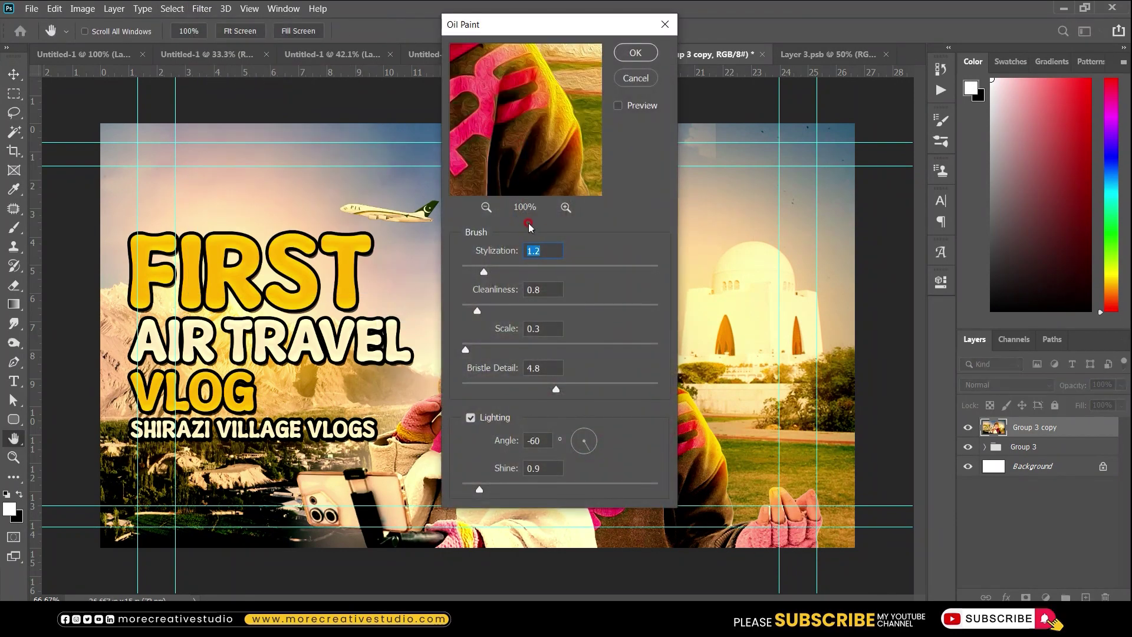
pyautogui.click(468, 272)
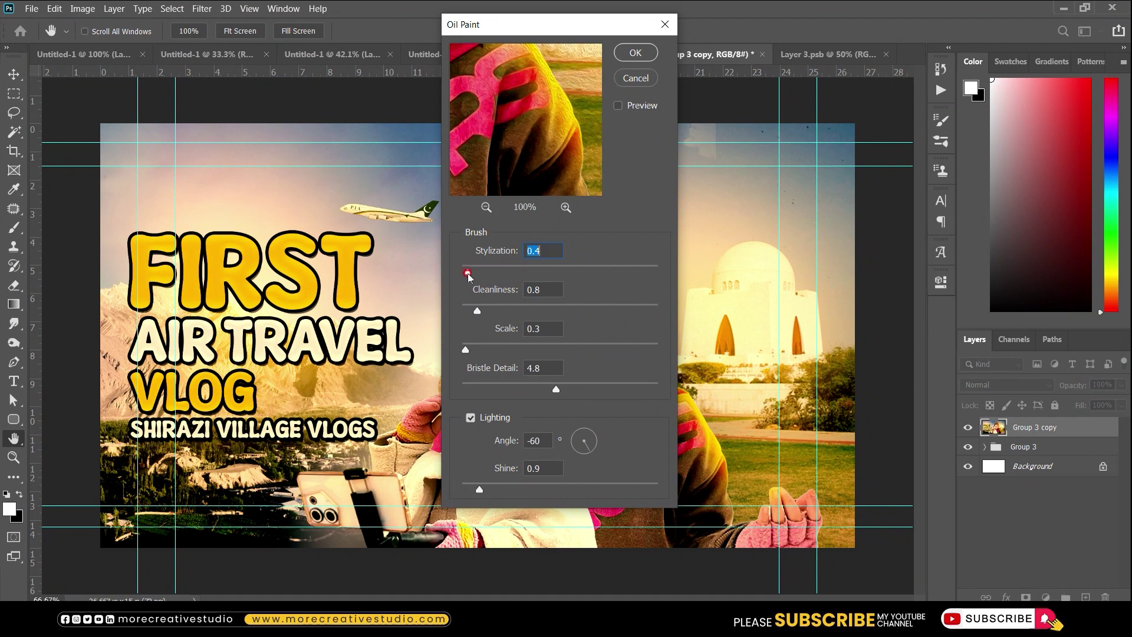
pyautogui.click(470, 307)
pyautogui.moveTo(470, 312); pyautogui.dragTo(468, 303)
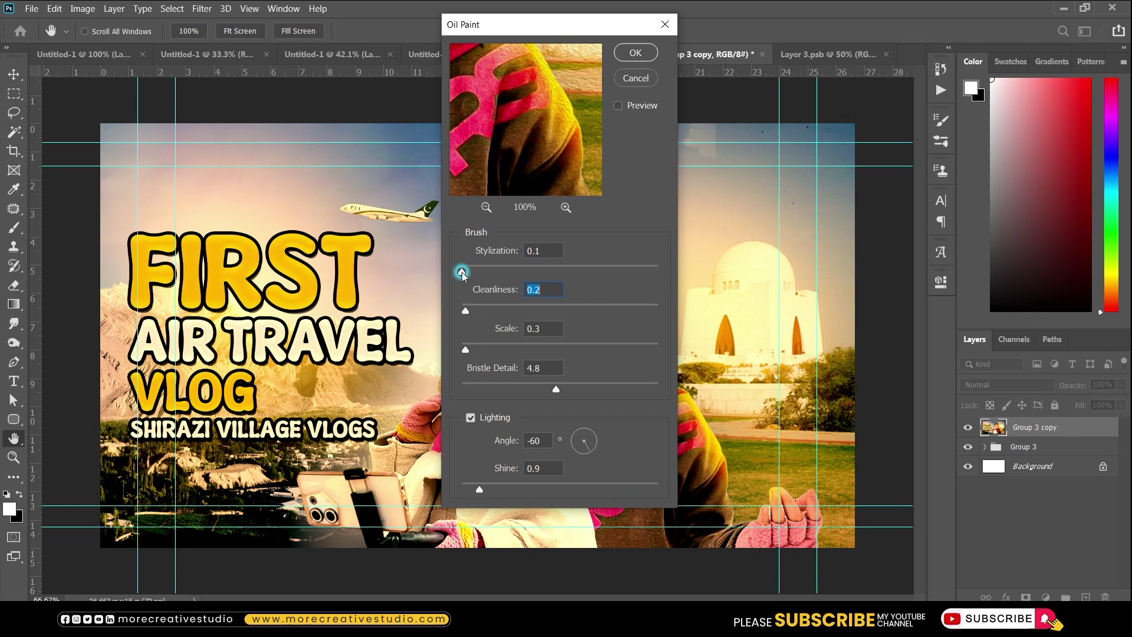
pyautogui.moveTo(556, 390); pyautogui.dragTo(493, 401)
pyautogui.moveTo(488, 393); pyautogui.dragTo(483, 392)
pyautogui.click(635, 53)
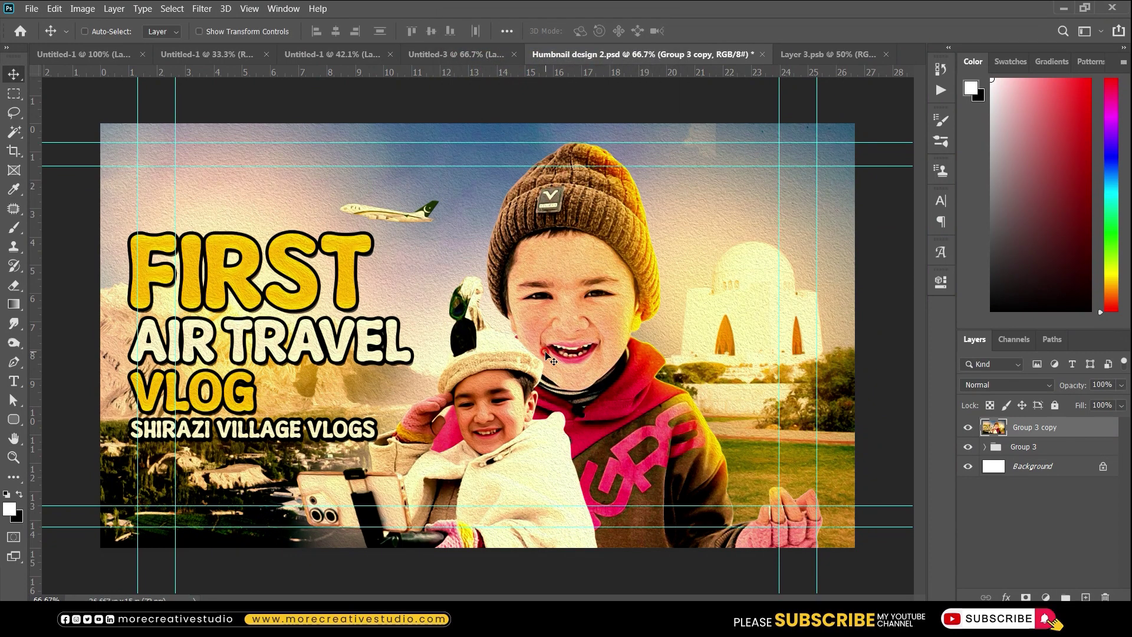
# Step: Drop the oil-painted Group 3 copy to 20% opacity and fit the image on screen
pyautogui.press('5')
pyautogui.hotkey('ctrl', '0')
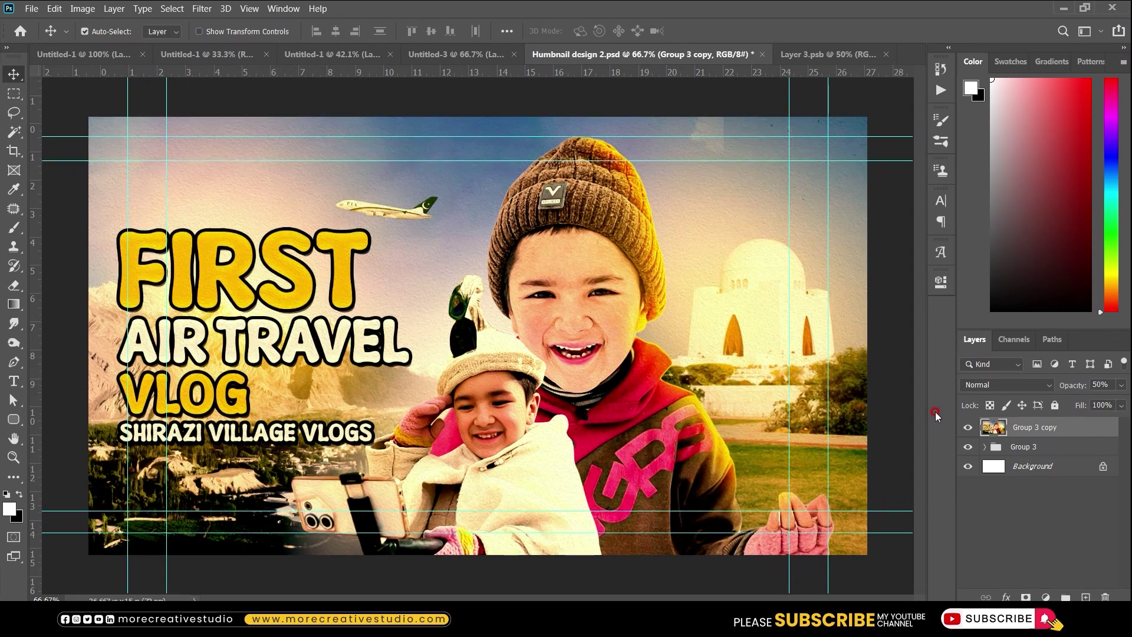
pyautogui.write('20')
pyautogui.hotkey('ctrl', '-')
pyautogui.hotkey('ctrl', '0')
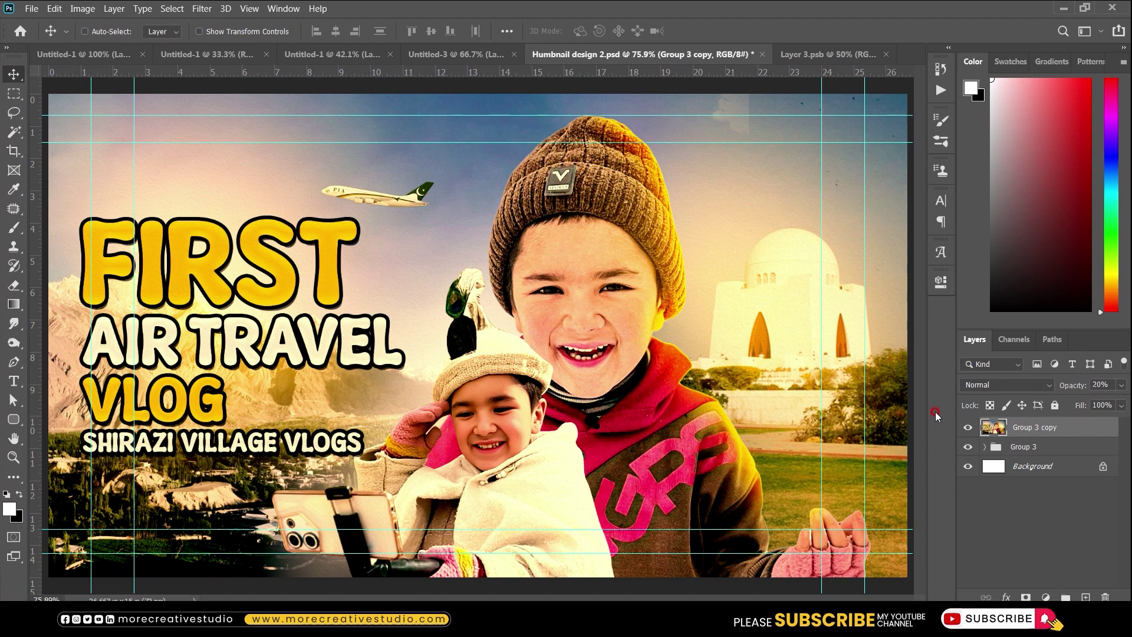
pyautogui.press('Tab')
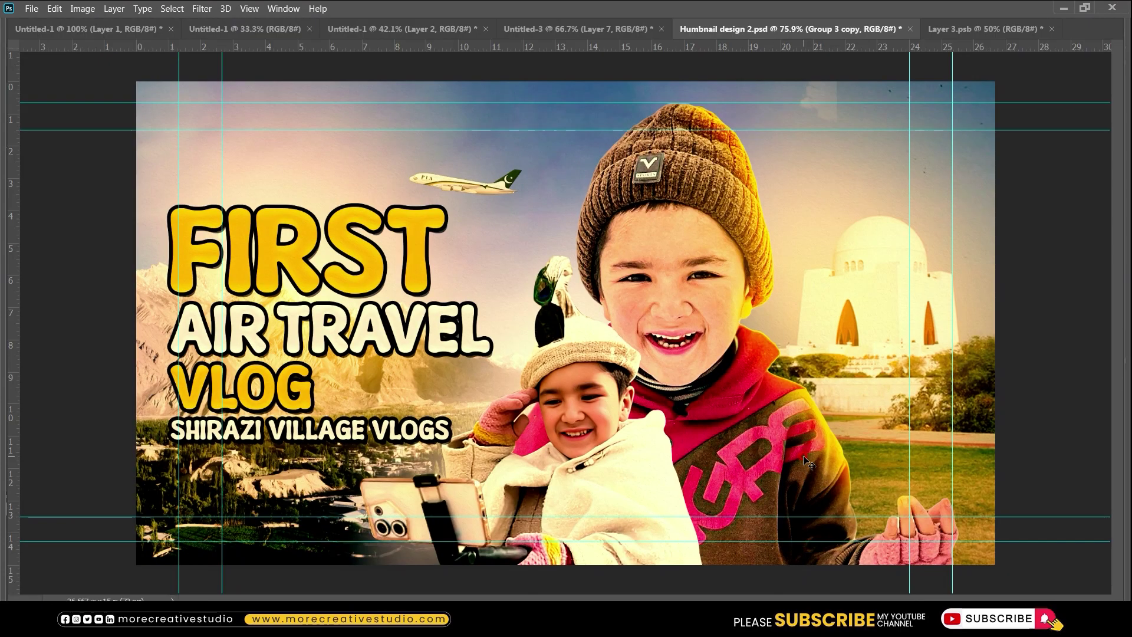
# Step: Zoom in and switch to Full Screen Mode to view the finished thumbnail
pyautogui.hotkey('ctrl', '+')
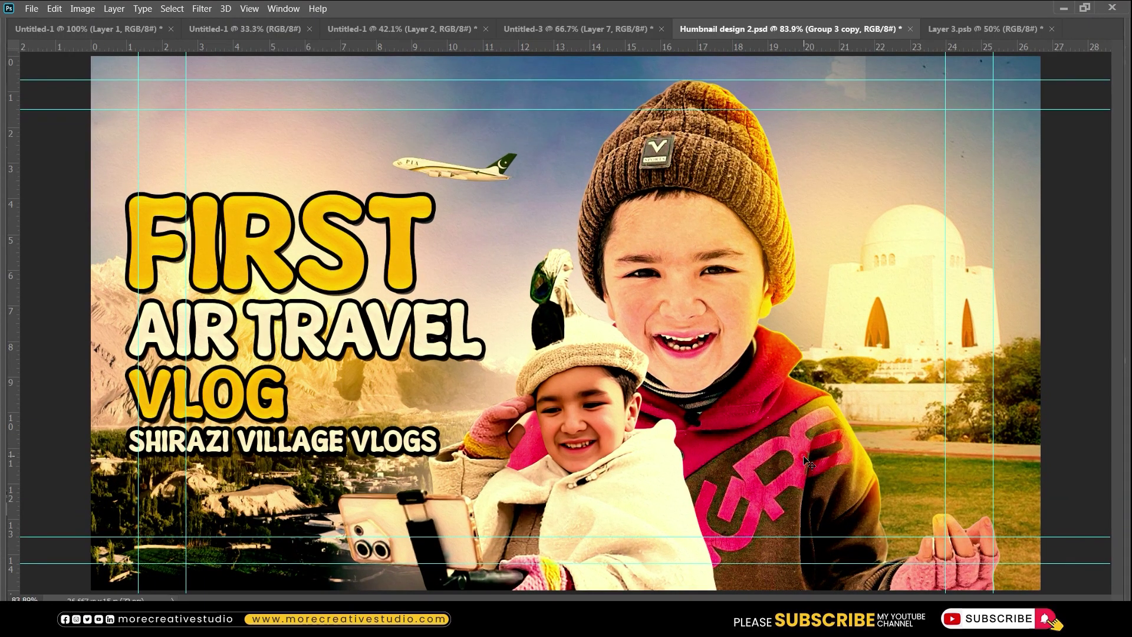
pyautogui.press('f')
pyautogui.press('f')
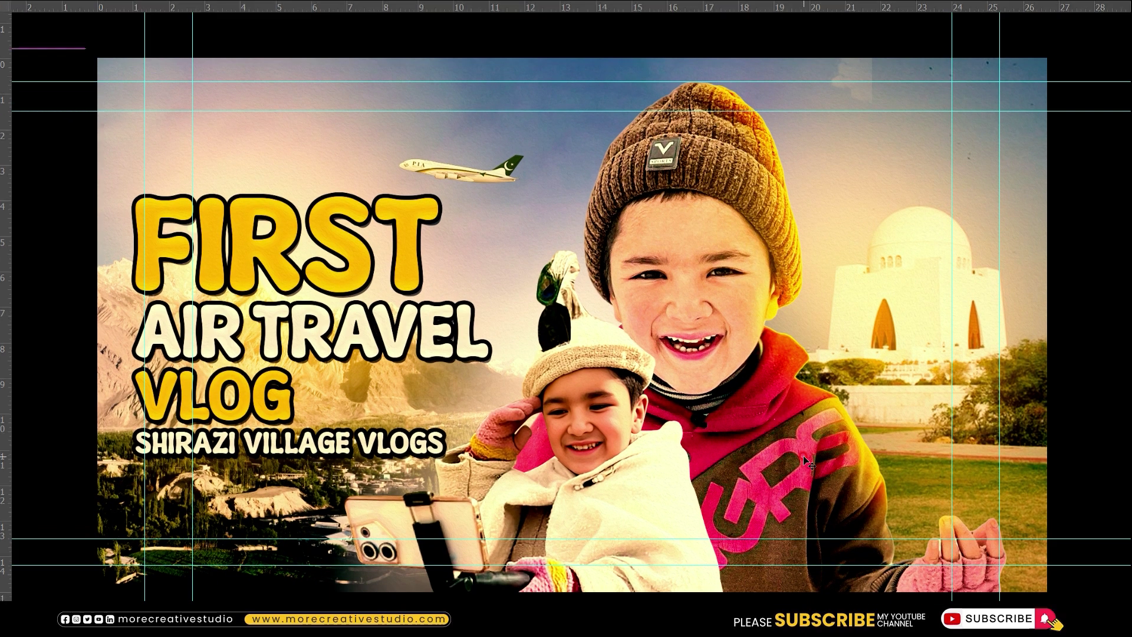
pyautogui.hotkey('ctrl', '+')
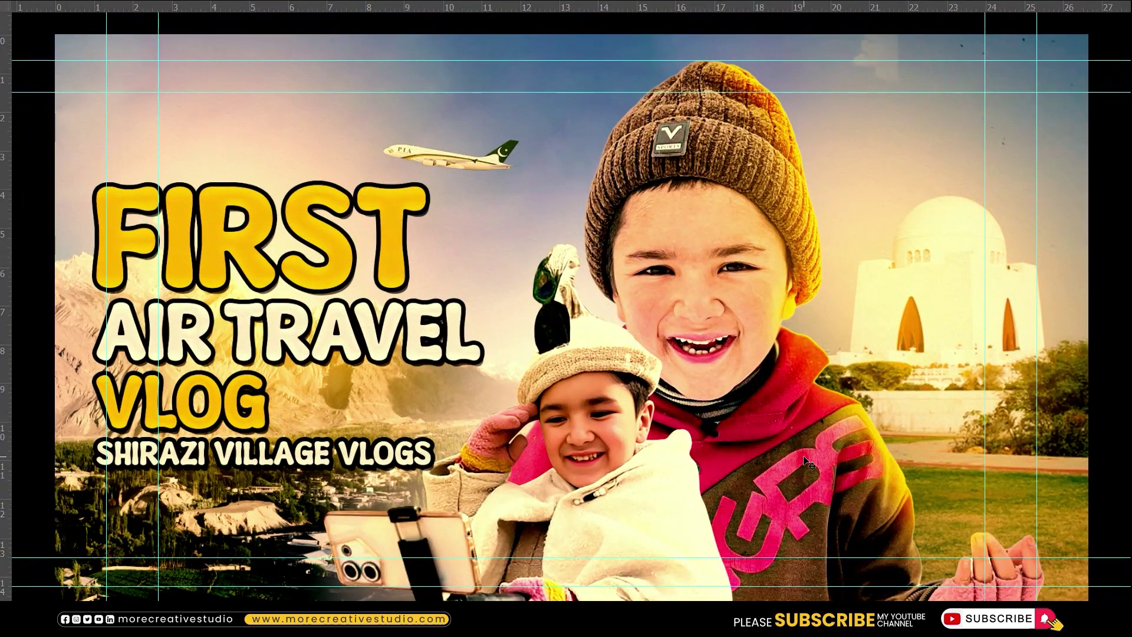